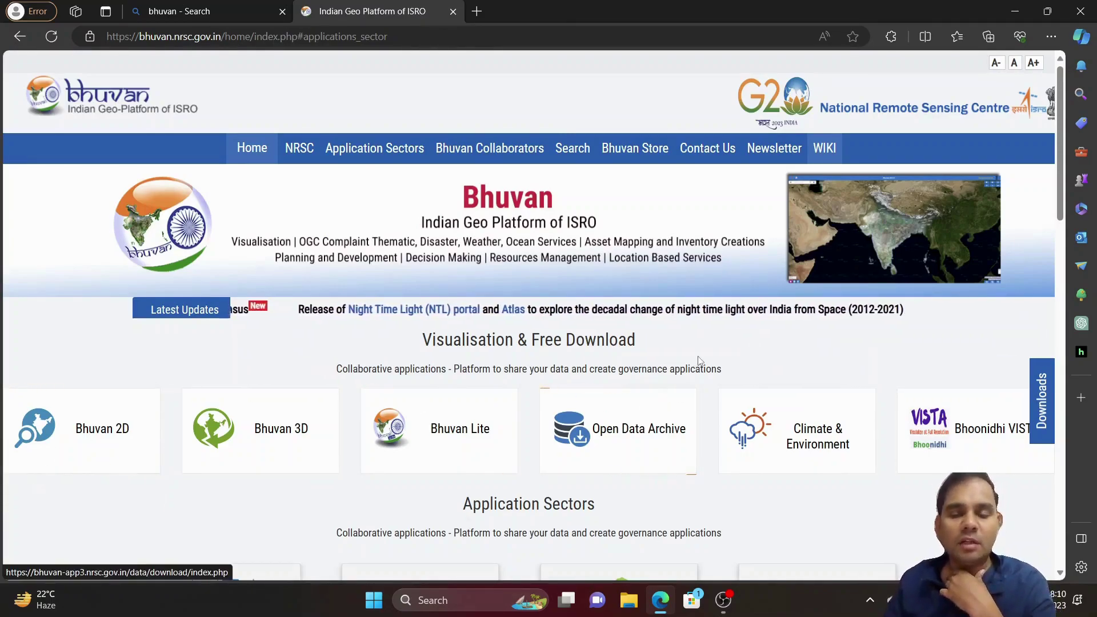
Step: Launch the Bhuvan 2D map viewer from the geoportal home page and accept its terms and conditions
scroll(790, 404, down, 20)
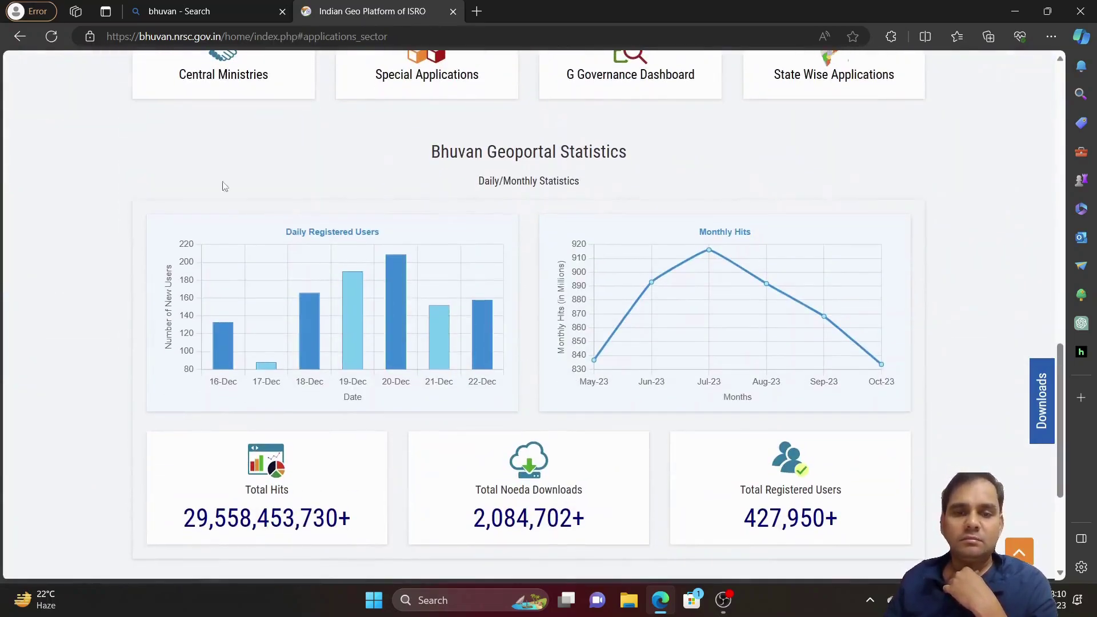
scroll(399, 228, up, 20)
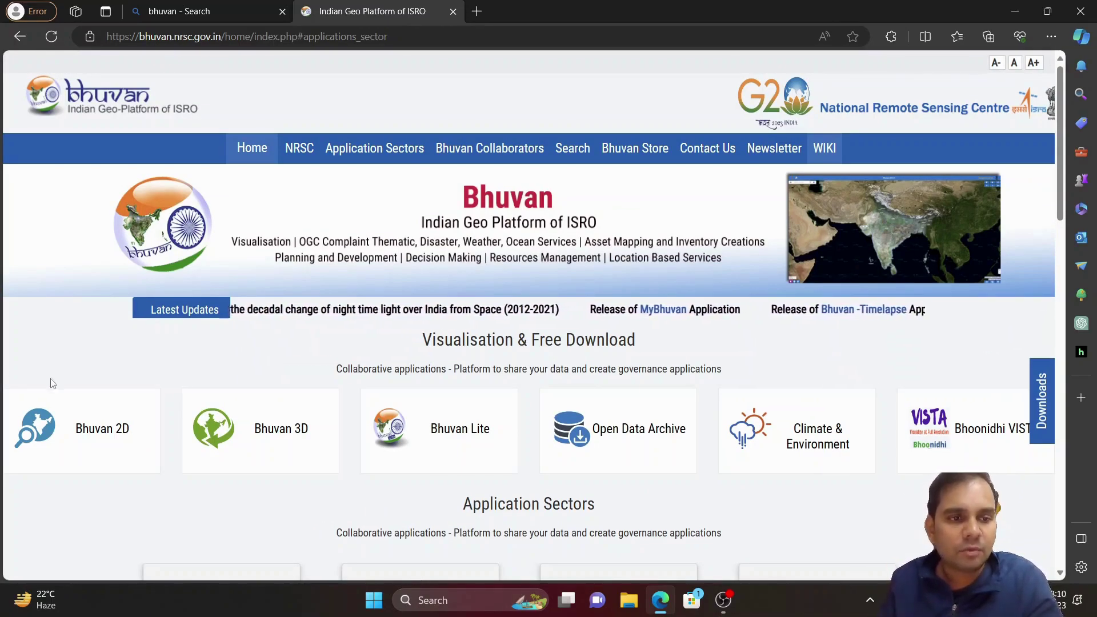
click(87, 436)
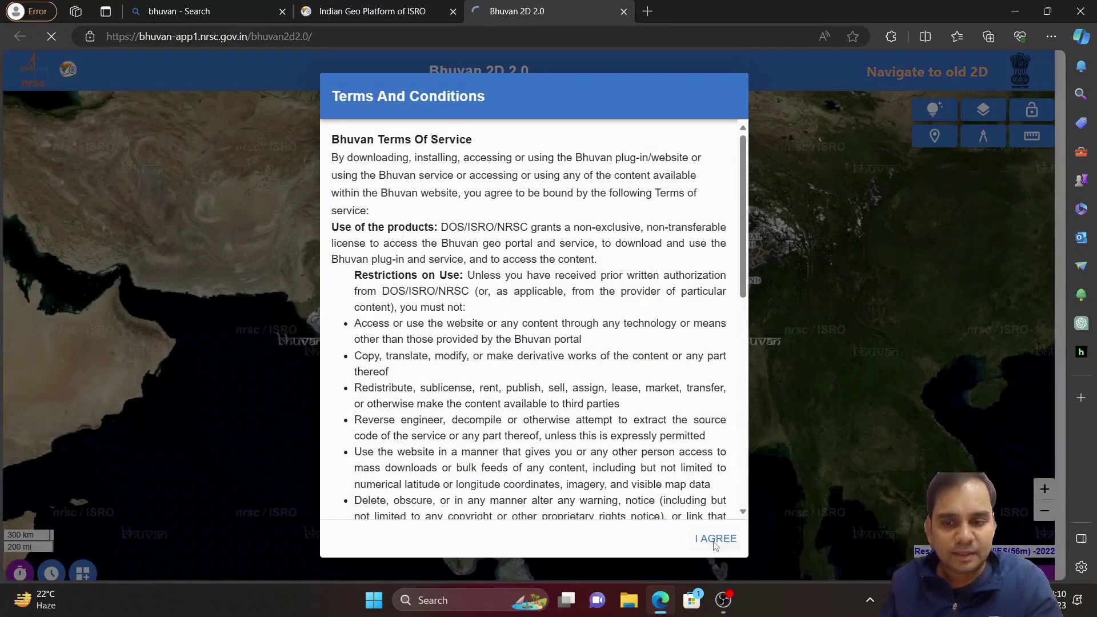
click(714, 538)
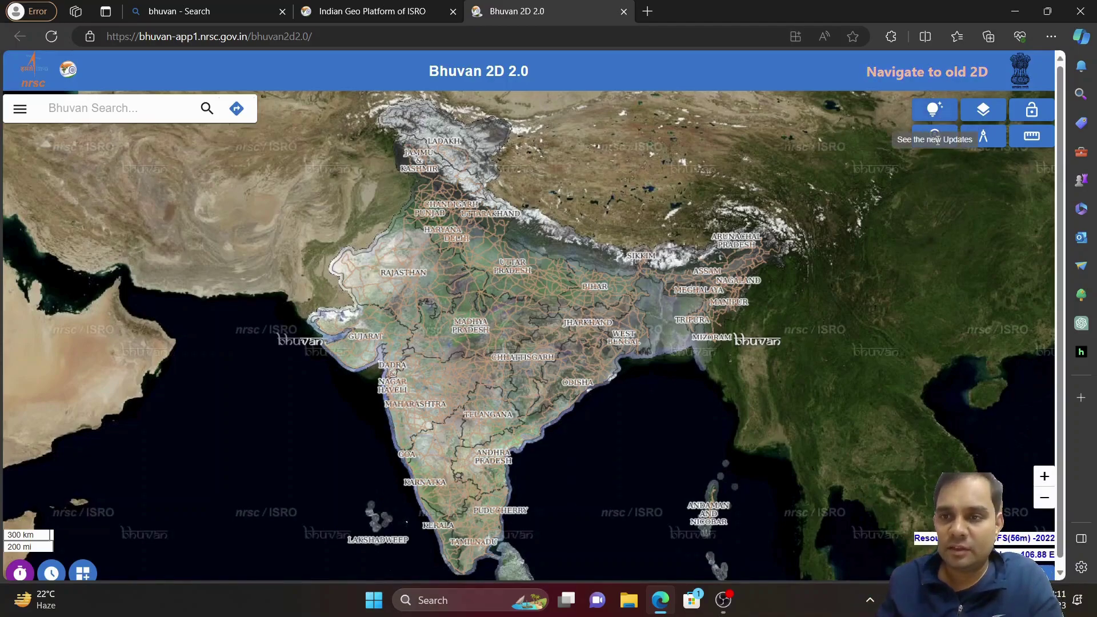
Step: Switch the base layer to Vector Map and inspect district names and roads around Mirzapur and Sonbhadra
click(983, 112)
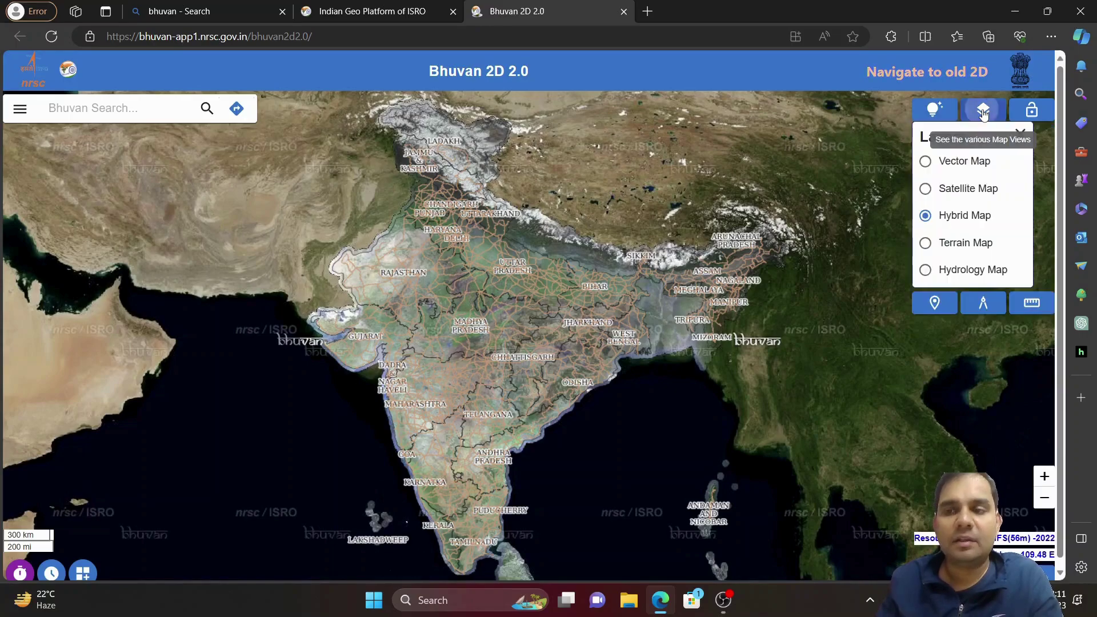
click(964, 162)
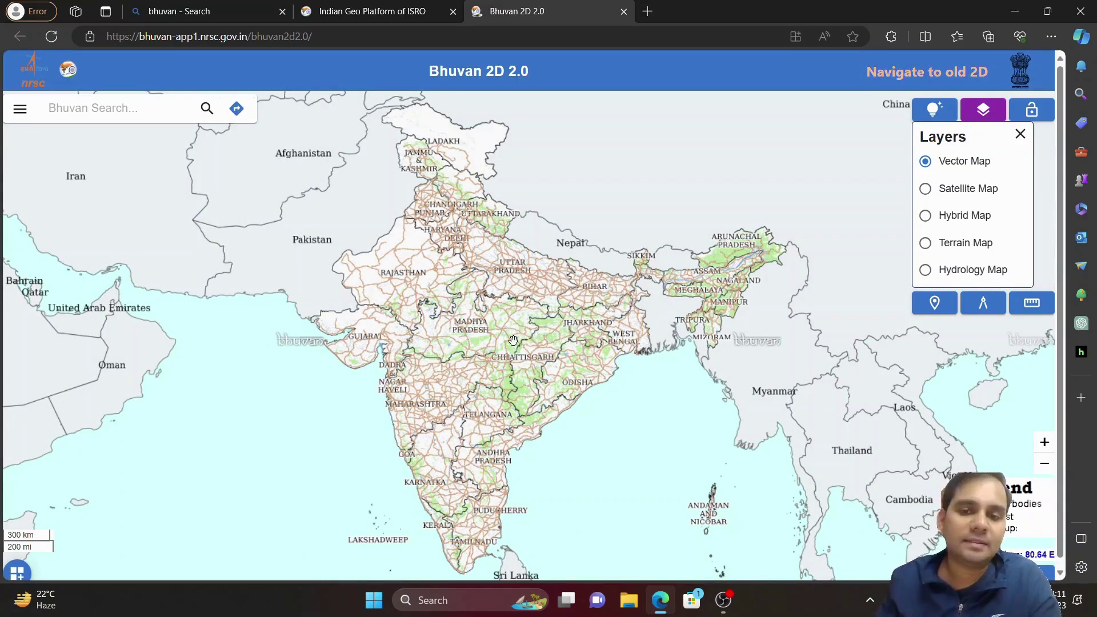
scroll(513, 341, down, 1)
scroll(513, 341, up, 1)
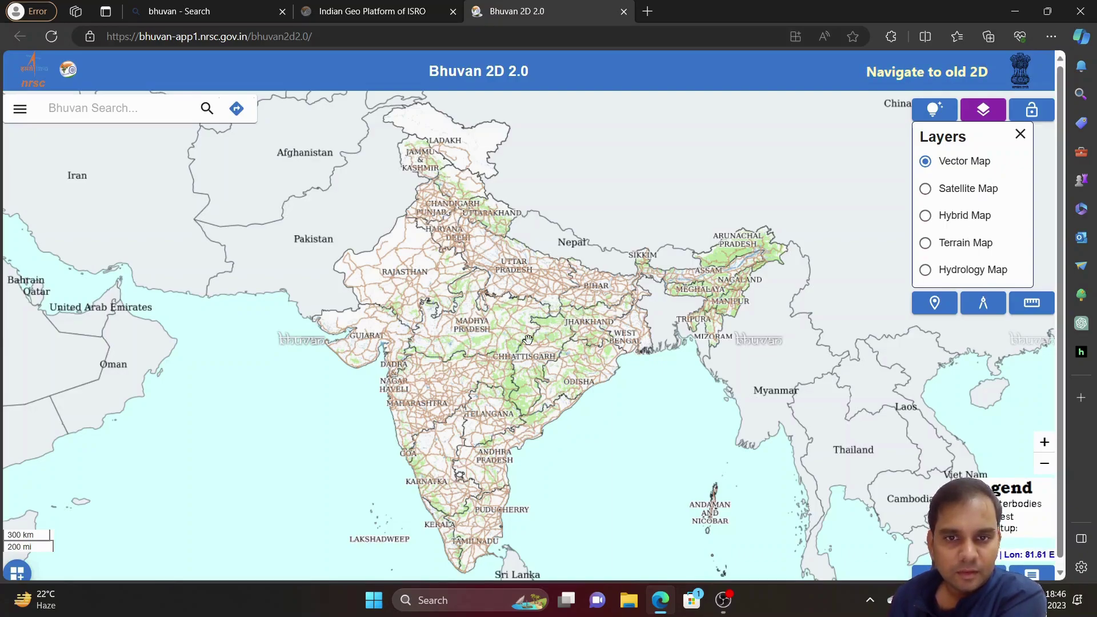
scroll(528, 339, up, 4)
scroll(566, 290, up, 3)
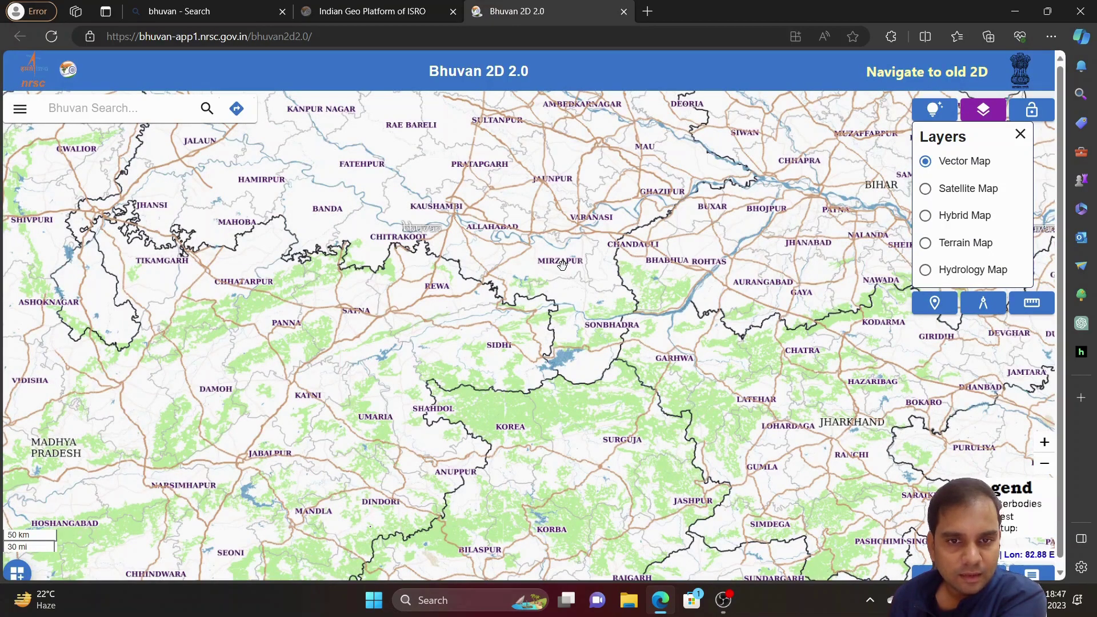
Step: Switch the base layer to Satellite Map and inspect the imagery near the NH 39 reservoir down to individual fields
click(925, 189)
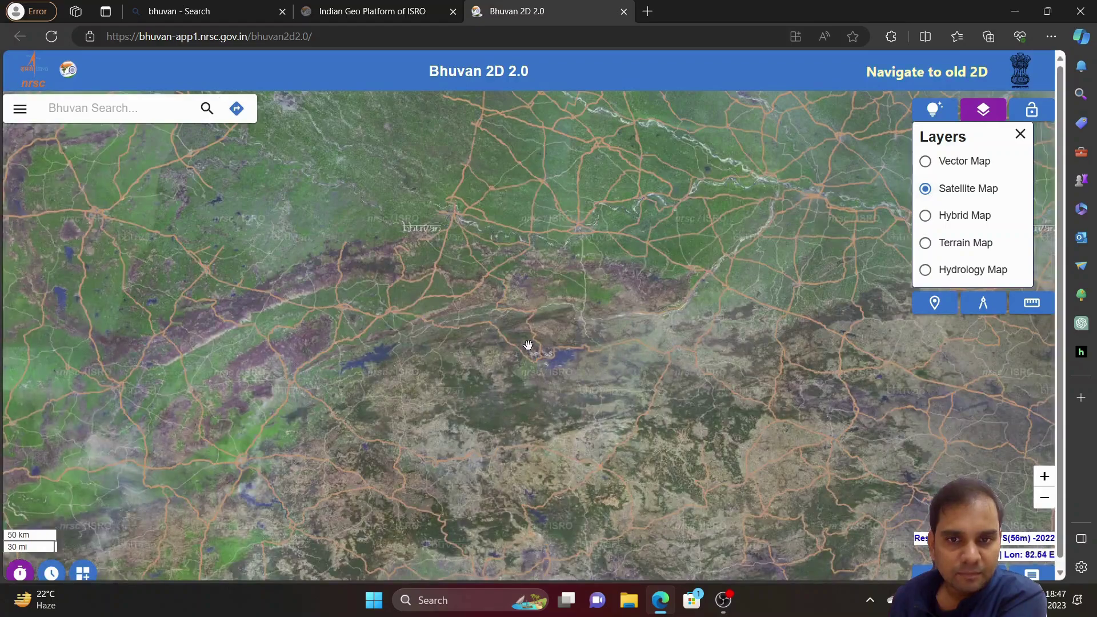
scroll(537, 339, up, 1)
scroll(546, 335, up, 3)
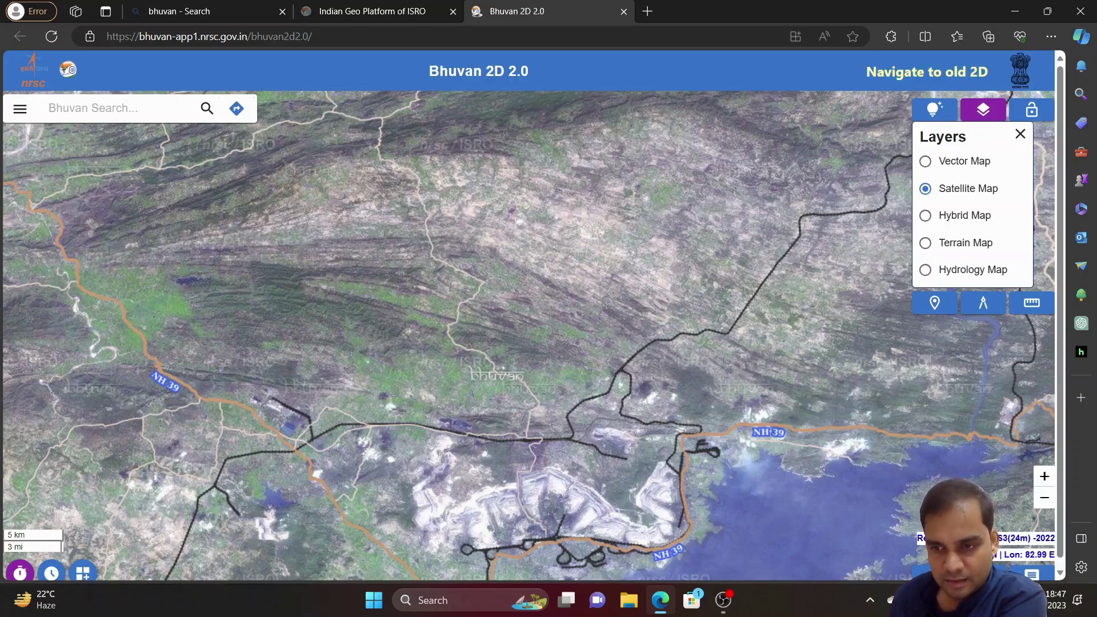
scroll(1024, 548, up, 2)
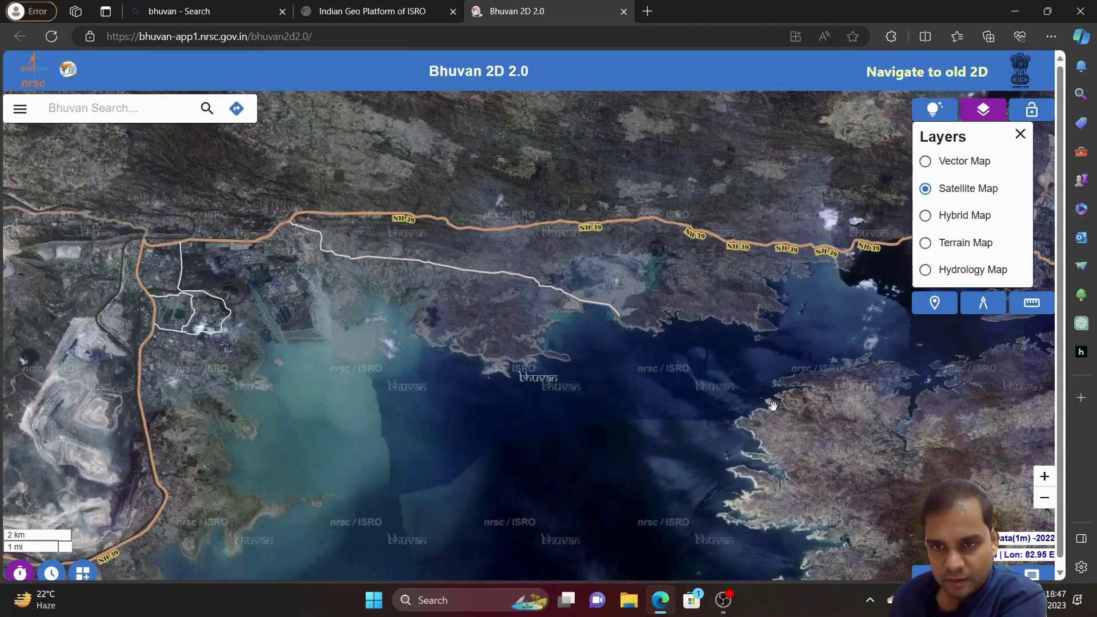
scroll(1011, 528, down, 3)
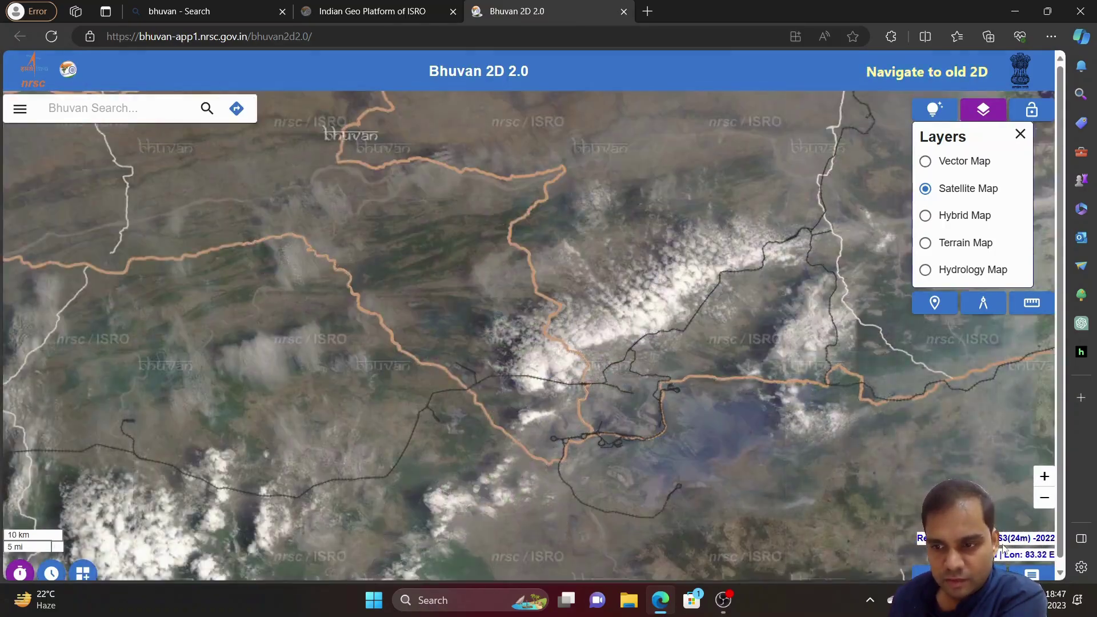
scroll(707, 352, up, 3)
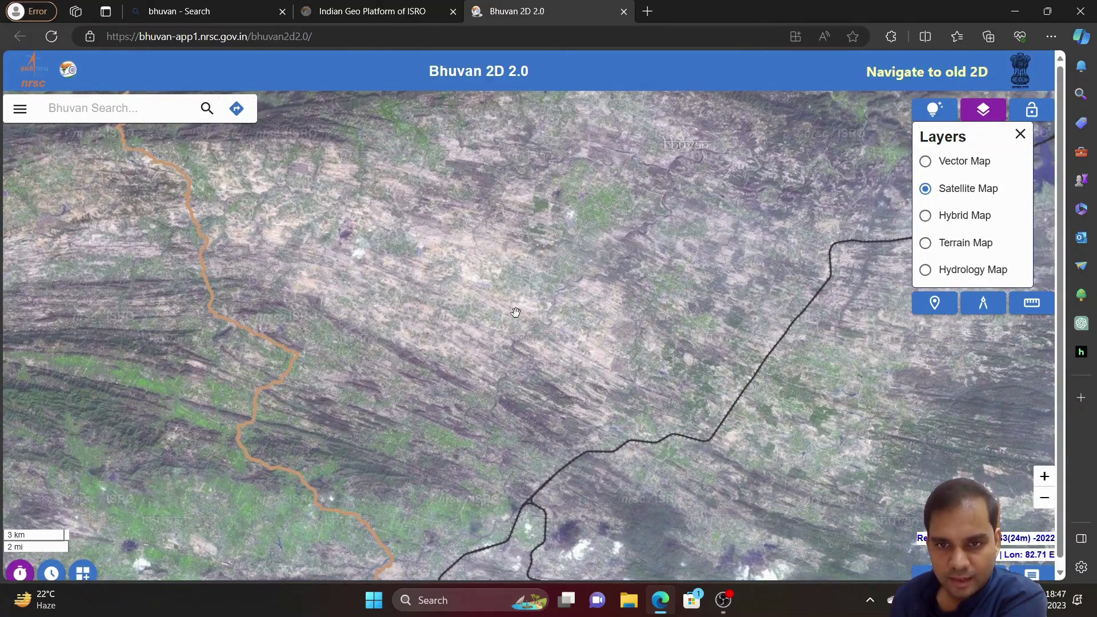
scroll(566, 278, up, 3)
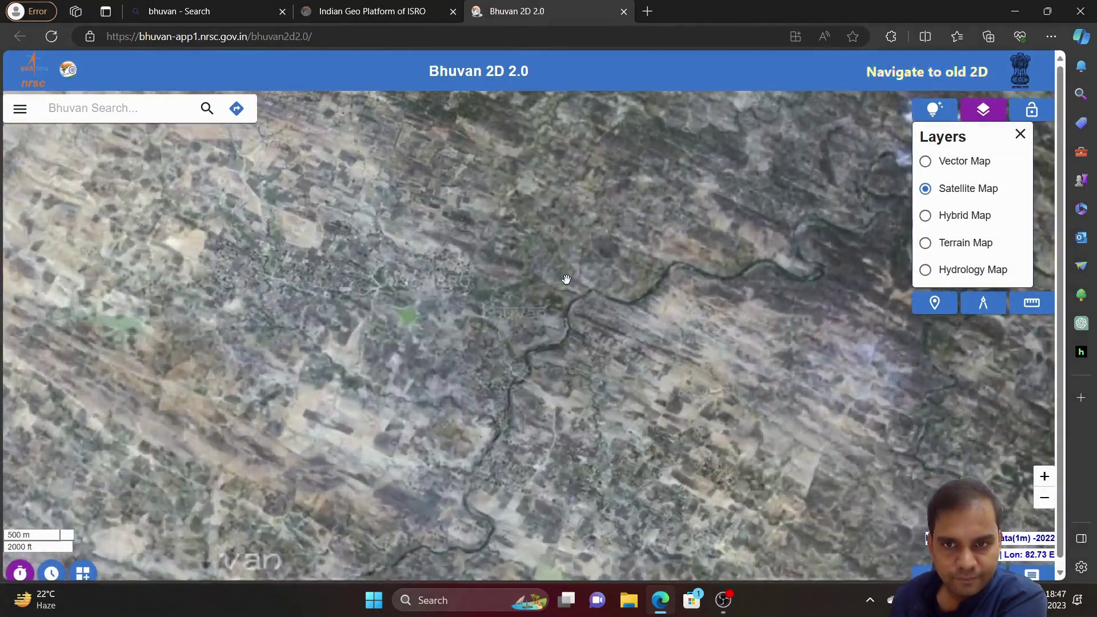
scroll(566, 279, up, 3)
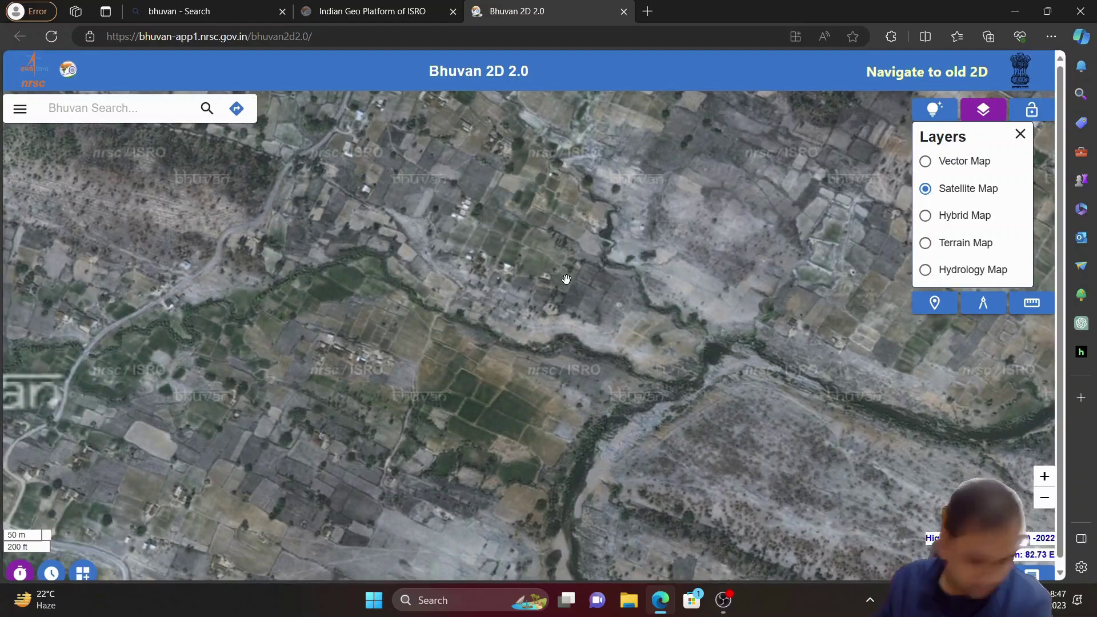
scroll(542, 318, up, 1)
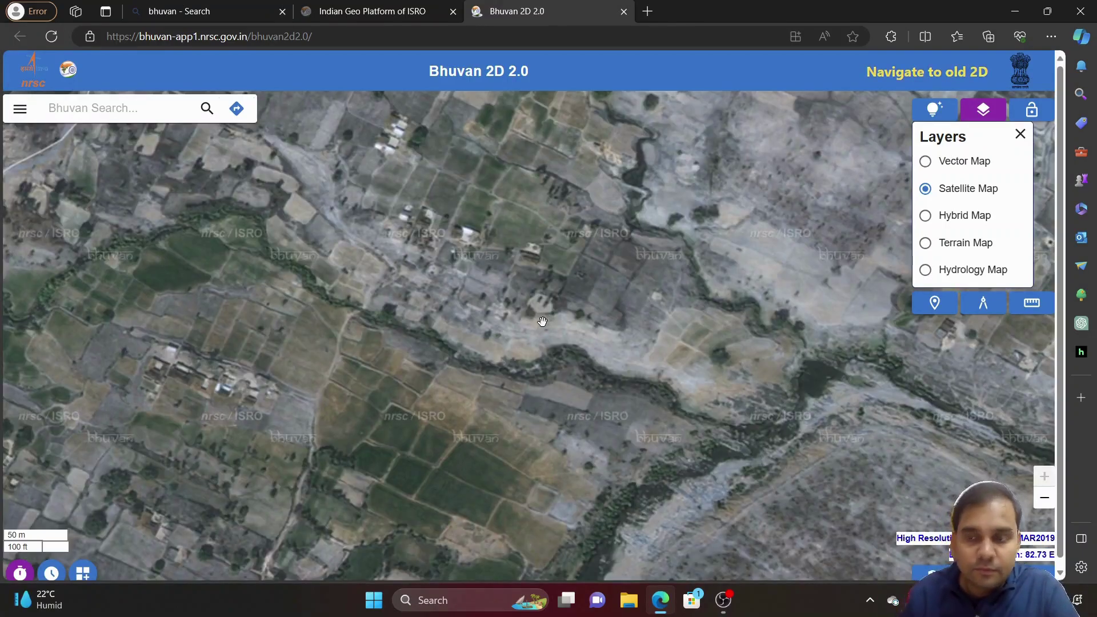
drag(479, 335, 567, 372)
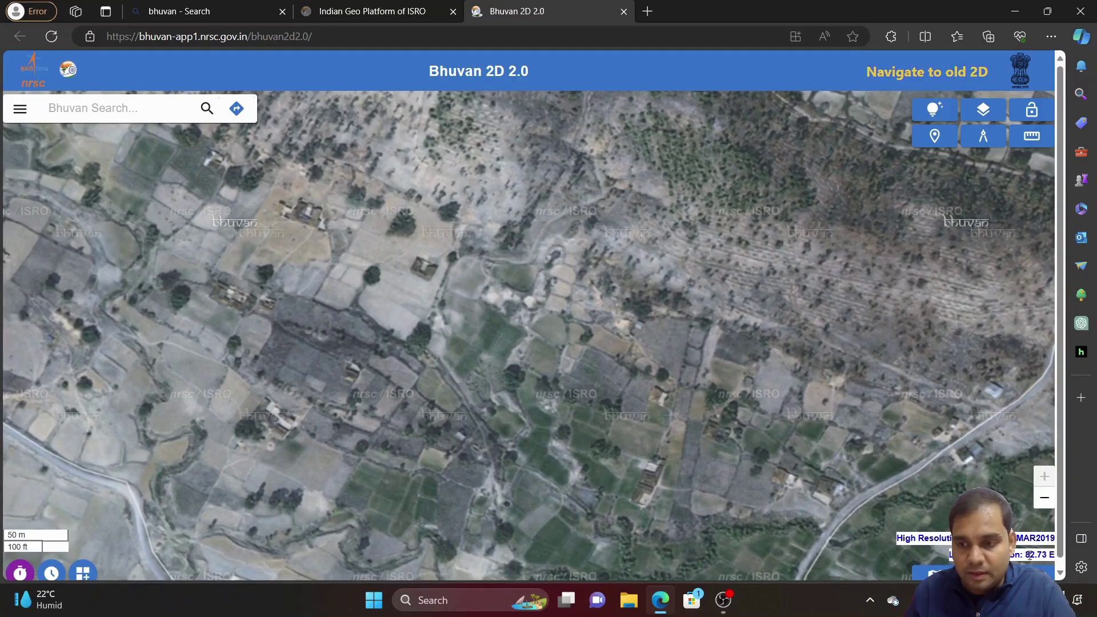
scroll(595, 396, down, 3)
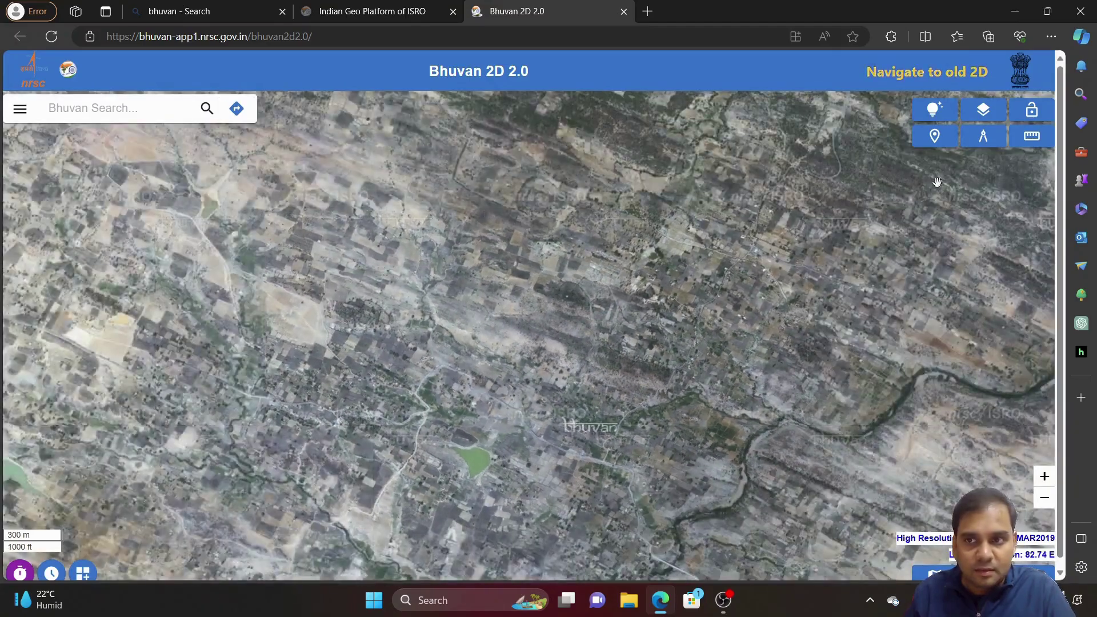
Step: Switch the base layer to Hybrid Map and view the labelled imagery of the wider area around Deosar
click(984, 110)
click(954, 216)
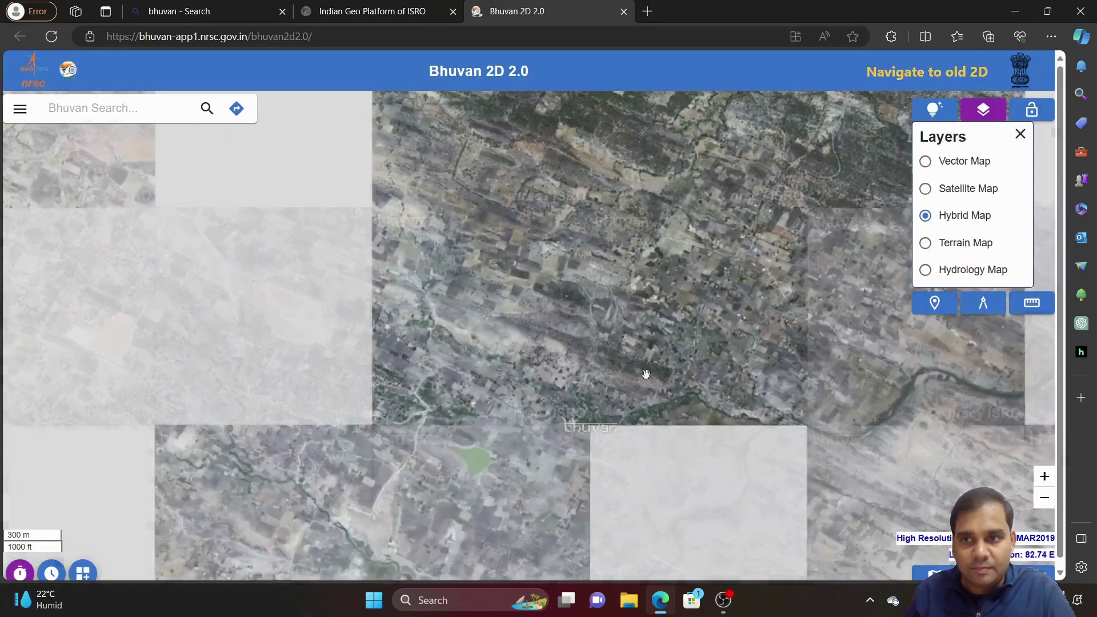
scroll(600, 369, down, 2)
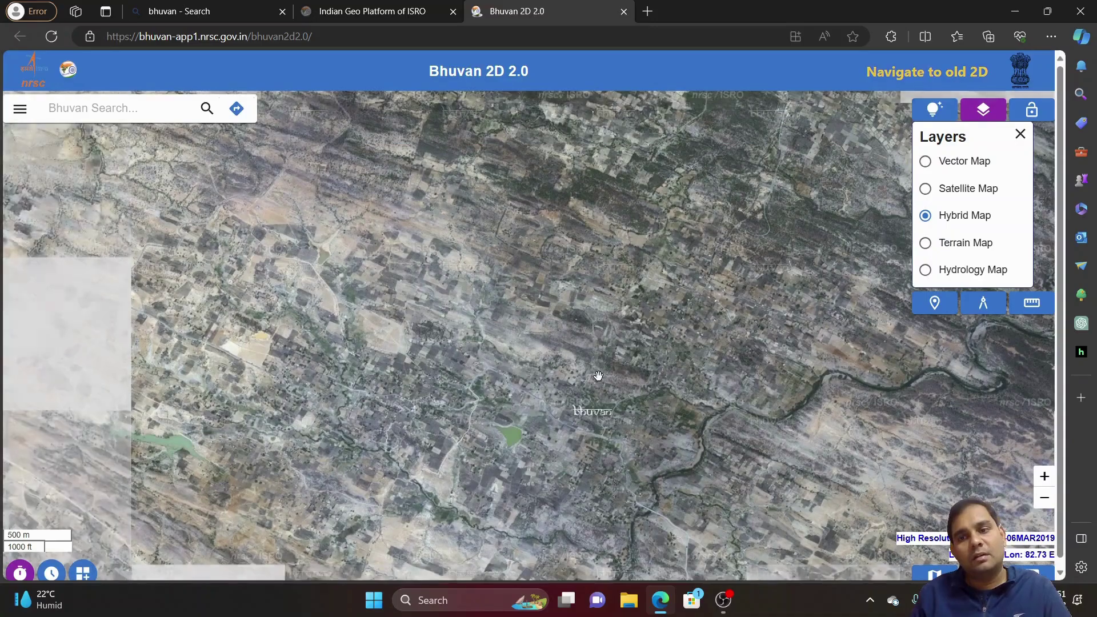
scroll(598, 378, down, 4)
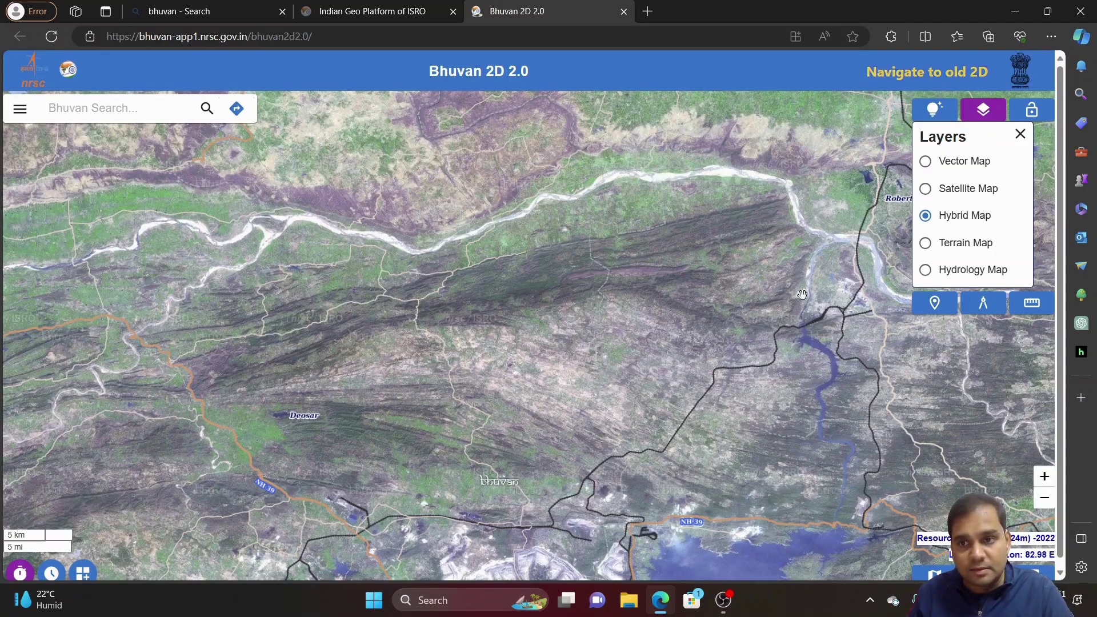
Step: Switch the base layer to Terrain Map and view the height shading across central and eastern India
click(952, 244)
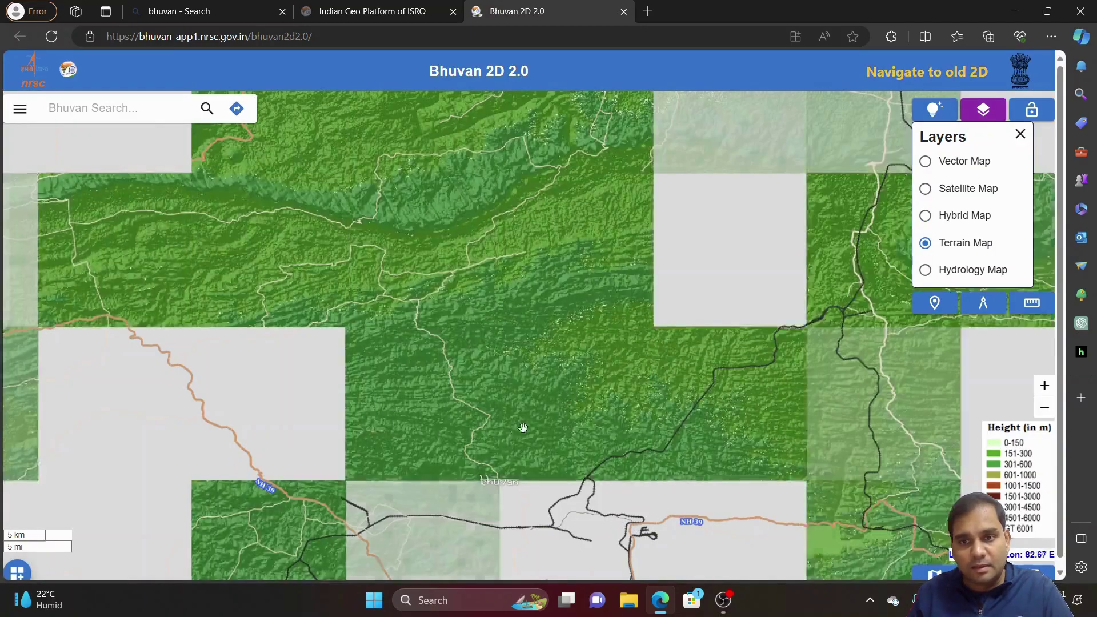
scroll(512, 436, down, 2)
scroll(512, 436, down, 3)
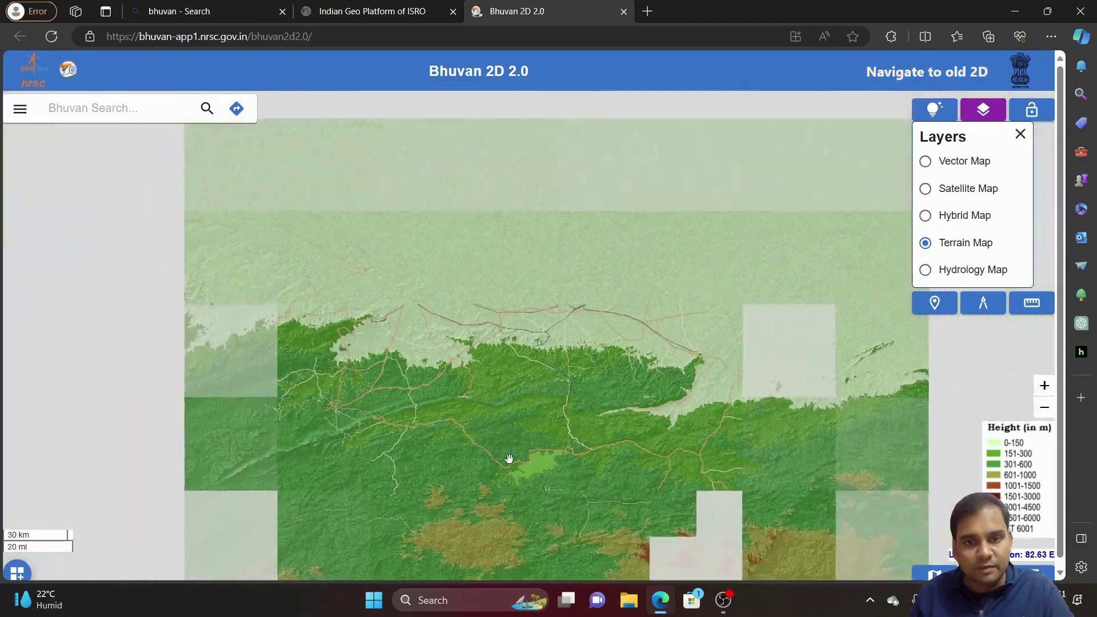
drag(510, 457, 558, 302)
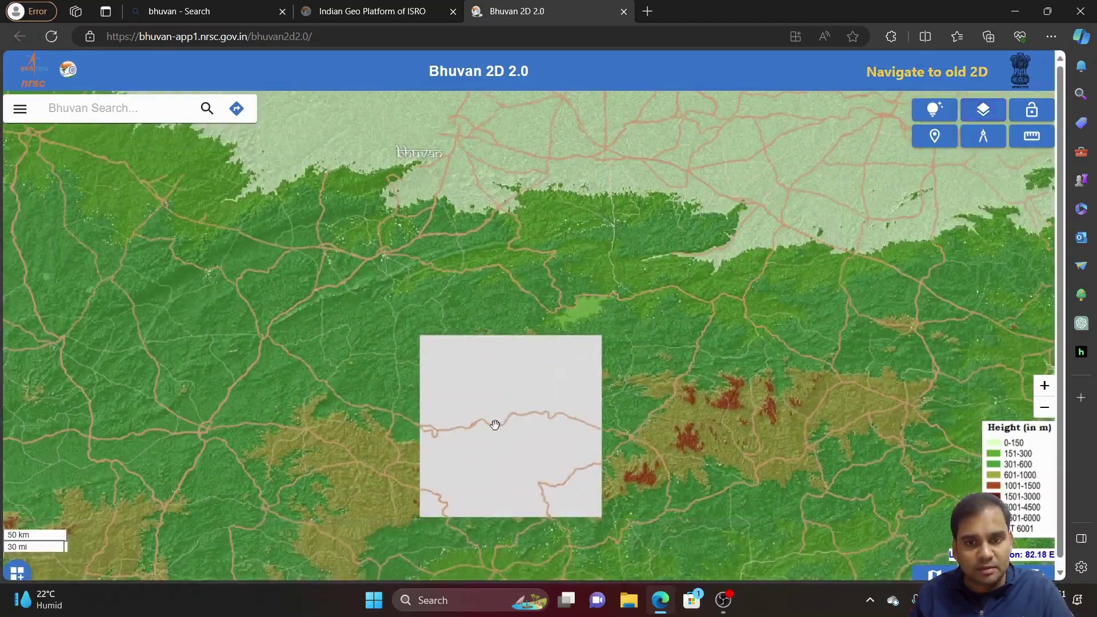
drag(346, 458, 580, 396)
scroll(355, 409, down, 2)
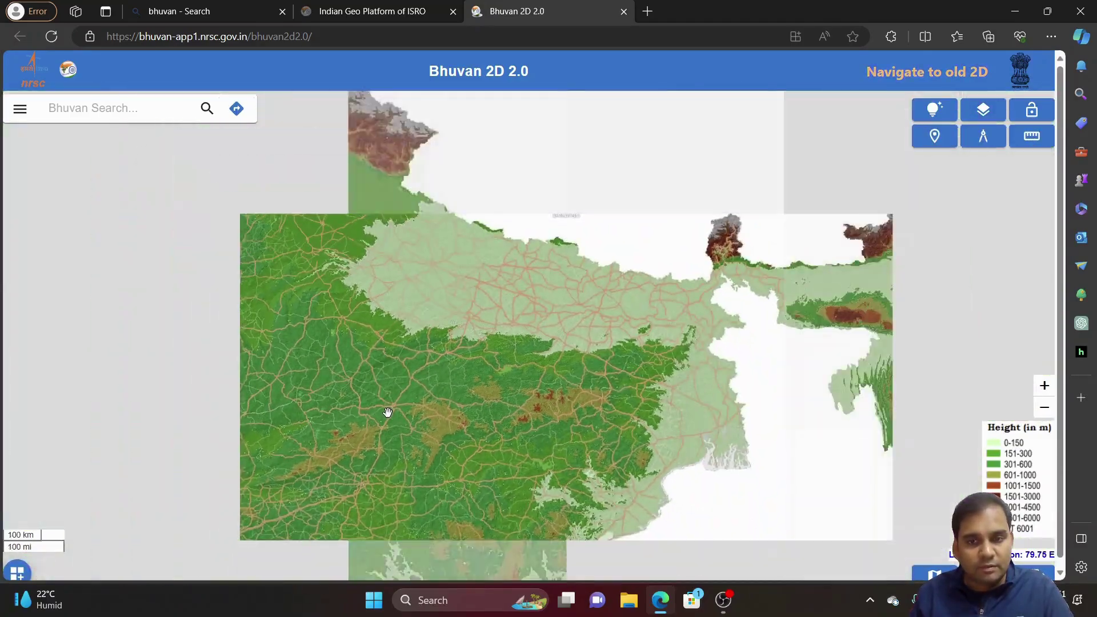
Step: Examine the terrain heights of northeastern India, from the Arunachal mountain valleys out to the whole region
scroll(773, 392, up, 1)
drag(773, 392, 381, 450)
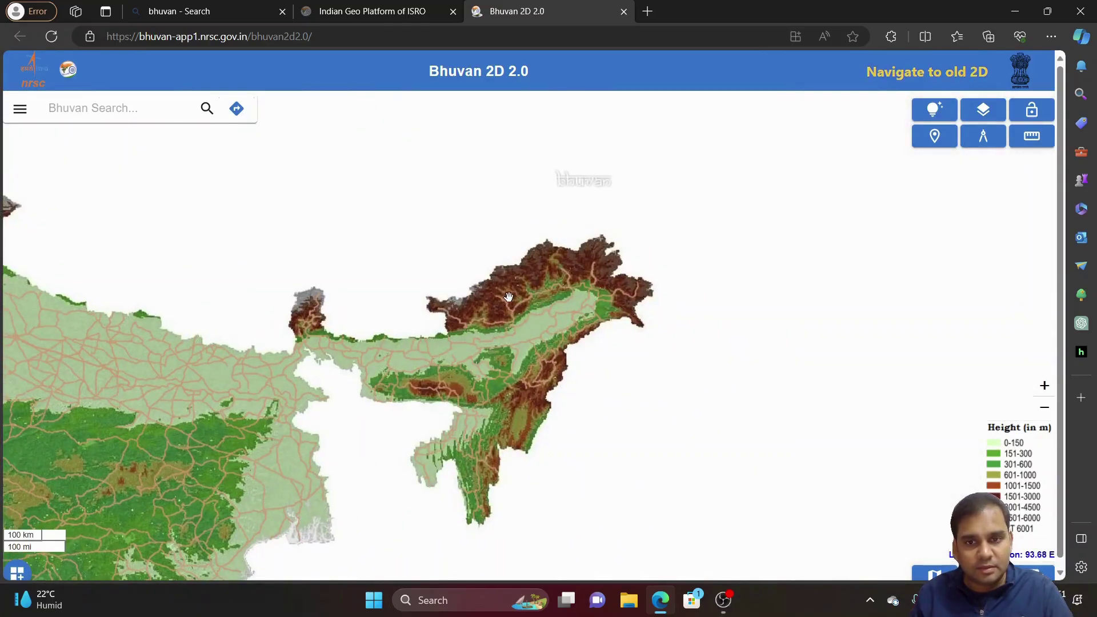
scroll(509, 296, up, 4)
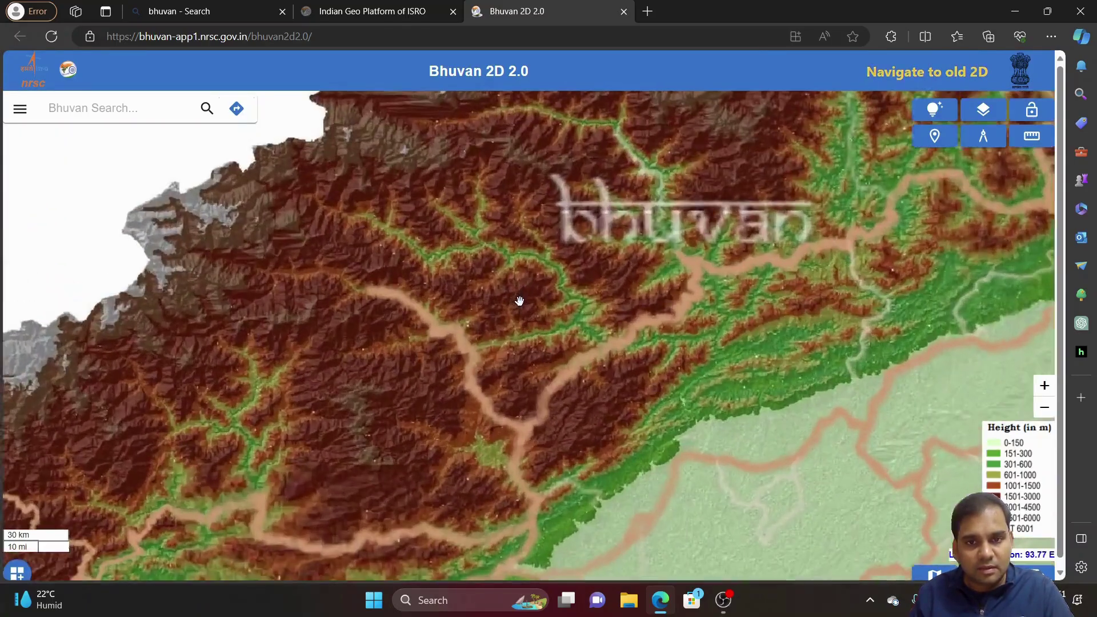
scroll(520, 300, up, 1)
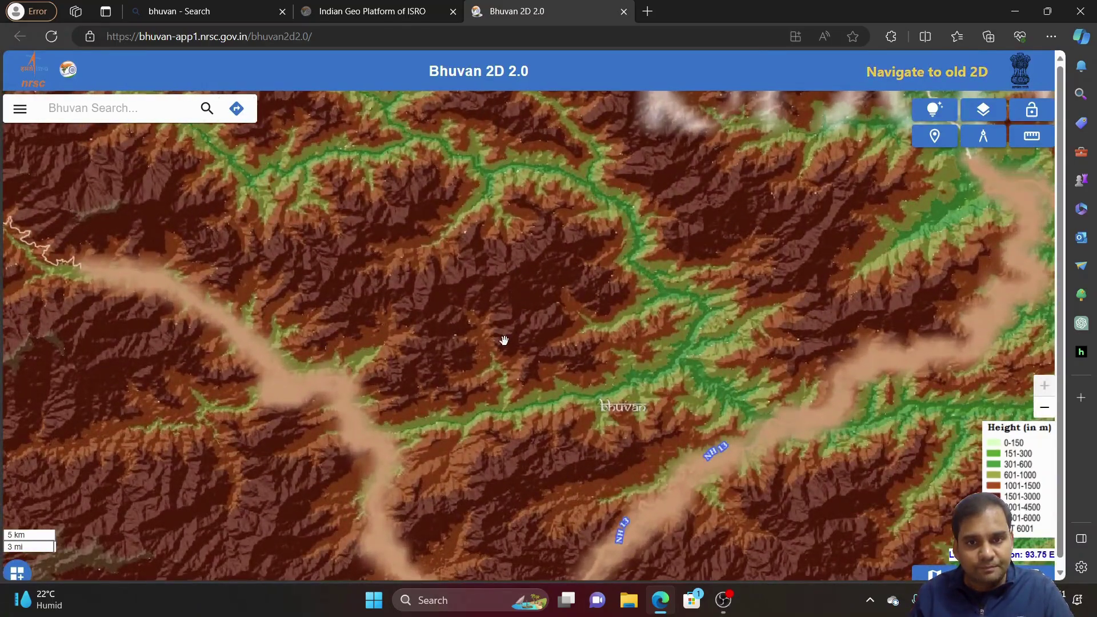
scroll(504, 340, down, 3)
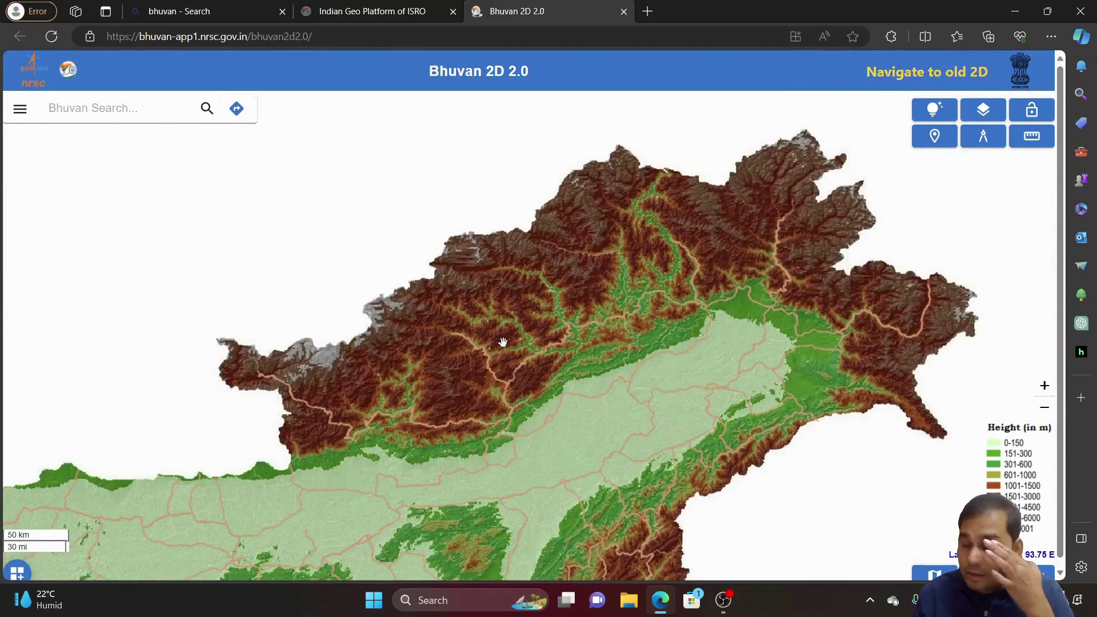
scroll(471, 409, down, 1)
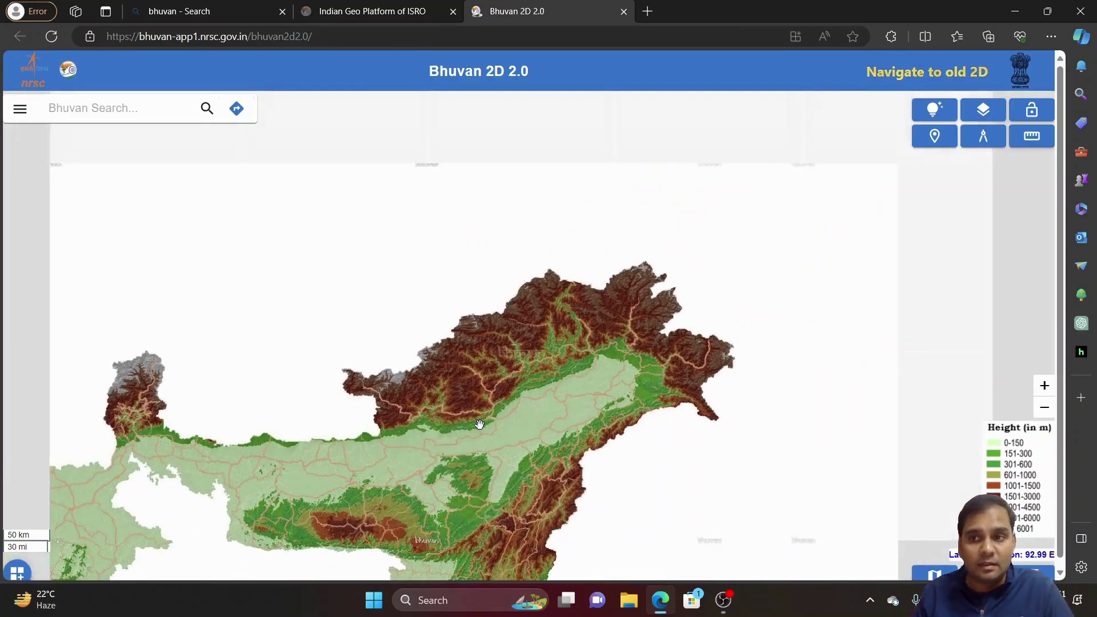
scroll(441, 438, down, 1)
drag(441, 438, 694, 362)
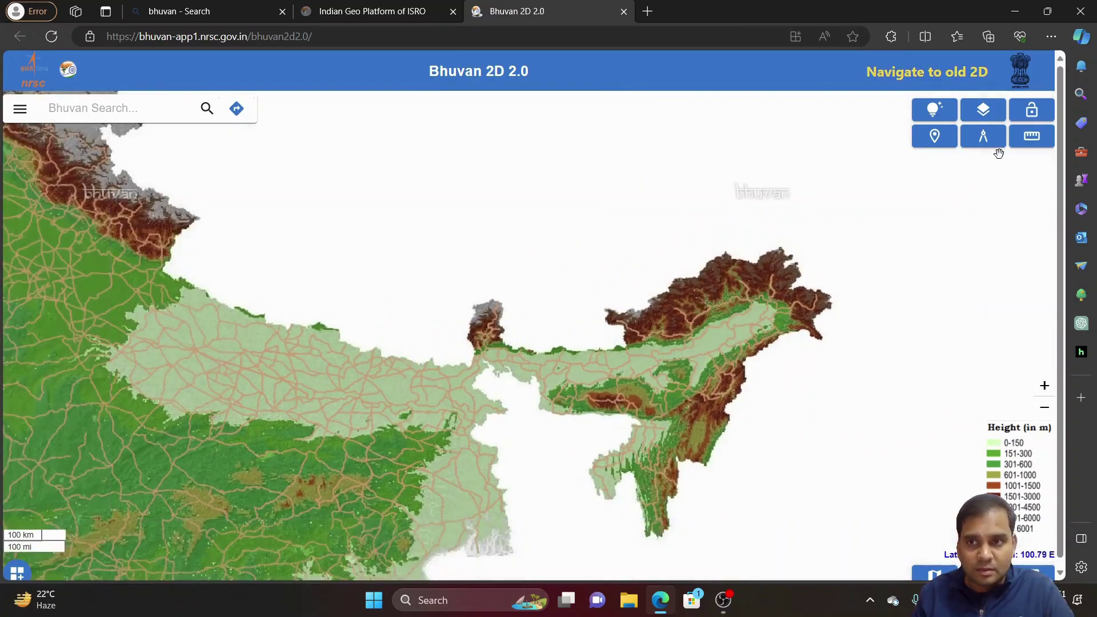
Step: Switch the base layer to Hydrology Map and examine the river network and basins around Banas, Chambal and Narmada
click(945, 270)
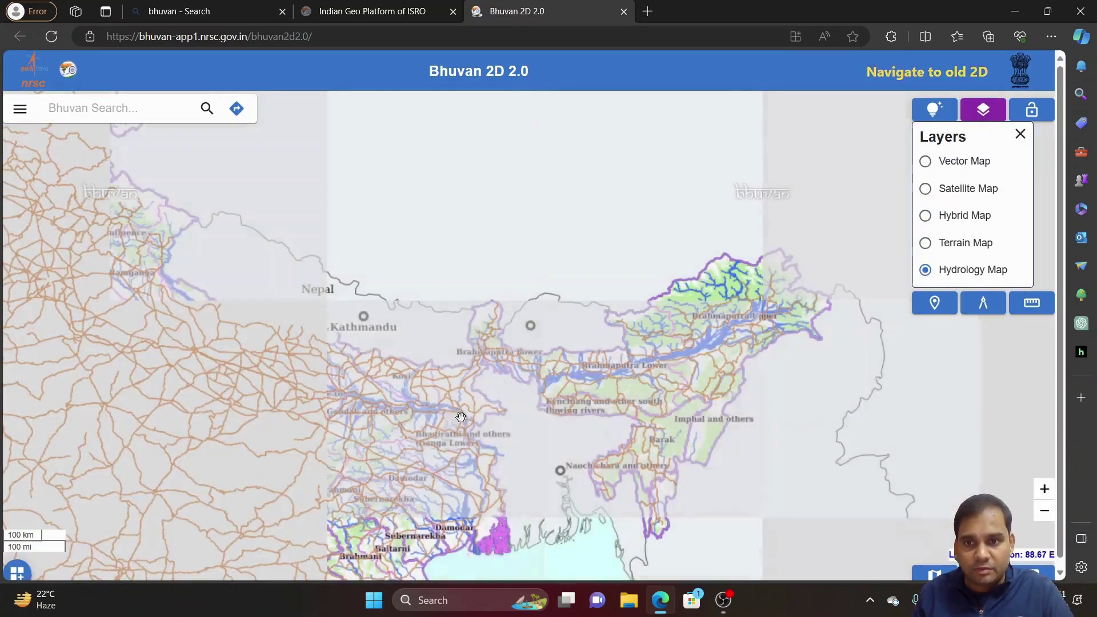
drag(270, 503, 425, 417)
scroll(425, 418, up, 2)
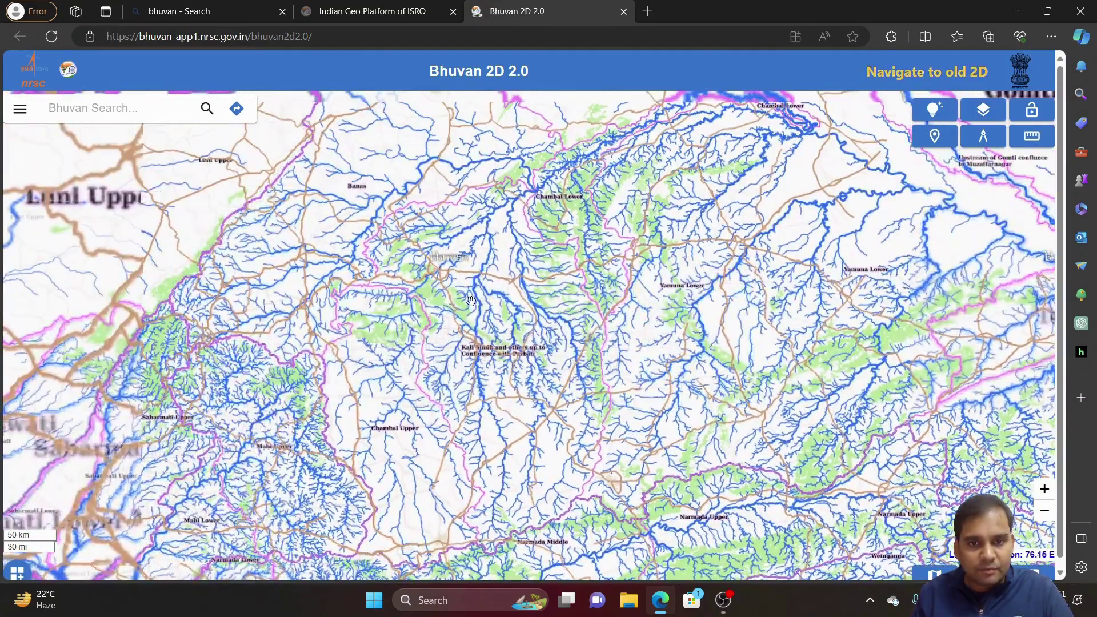
drag(416, 149, 433, 310)
scroll(433, 310, up, 1)
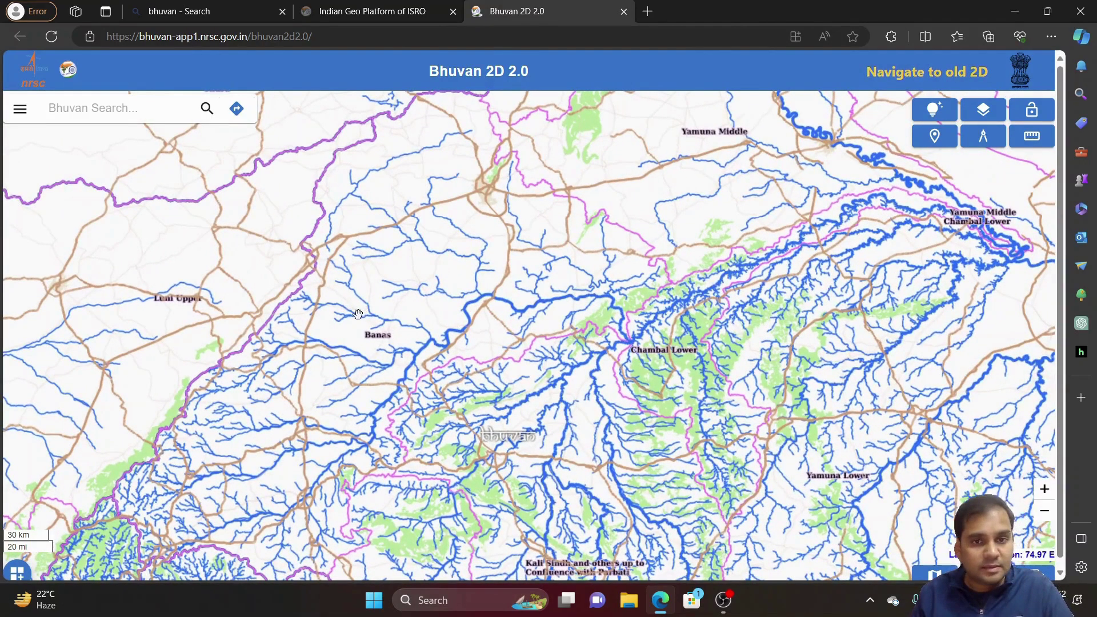
drag(358, 314, 586, 462)
mouse_move(567, 266)
mouse_down()
mouse_move(569, 326)
mouse_move(318, 165)
mouse_up()
mouse_move(673, 538)
mouse_down()
mouse_move(715, 421)
mouse_move(641, 244)
mouse_move(673, 158)
mouse_up()
scroll(576, 424, down, 2)
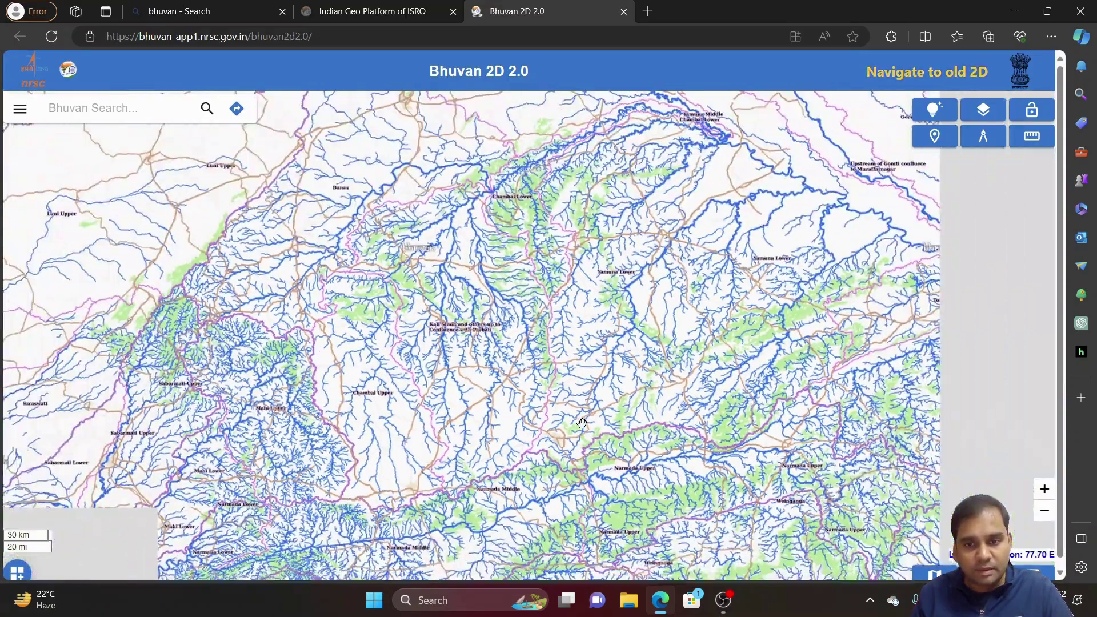
Step: Examine the hydrology map from the basins of all India down to the rivers around Tons and Sone
scroll(621, 426, down, 2)
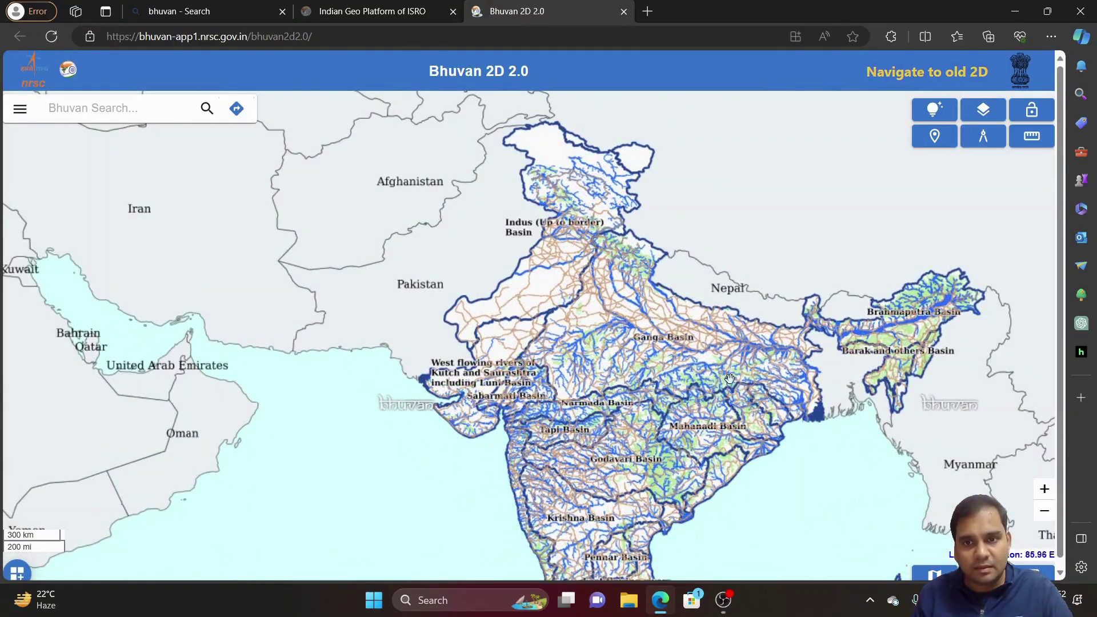
scroll(682, 396, down, 1)
scroll(685, 388, up, 3)
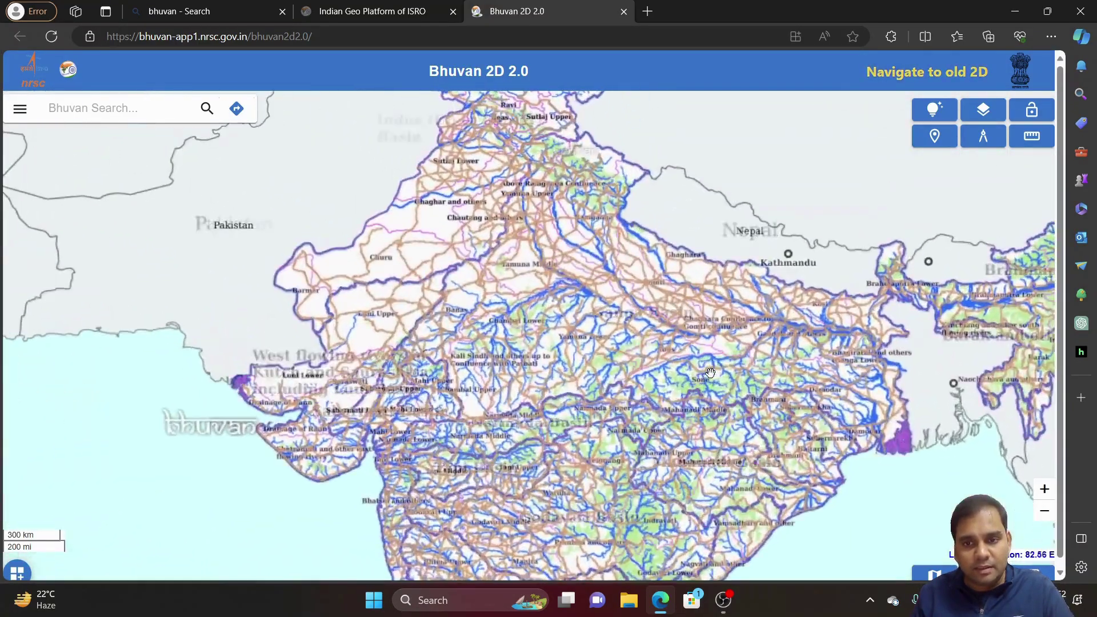
scroll(708, 373, up, 3)
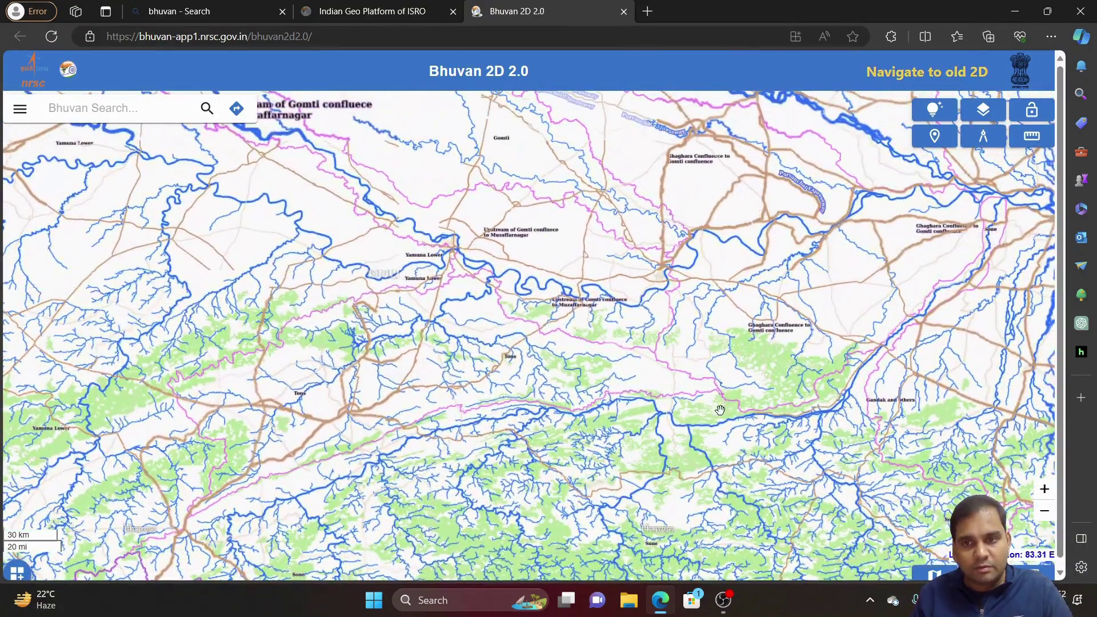
Step: Draw a twelve-point line with the Draw Tool from the Sone river northwest past Yamuna Lower, and finish it
click(987, 140)
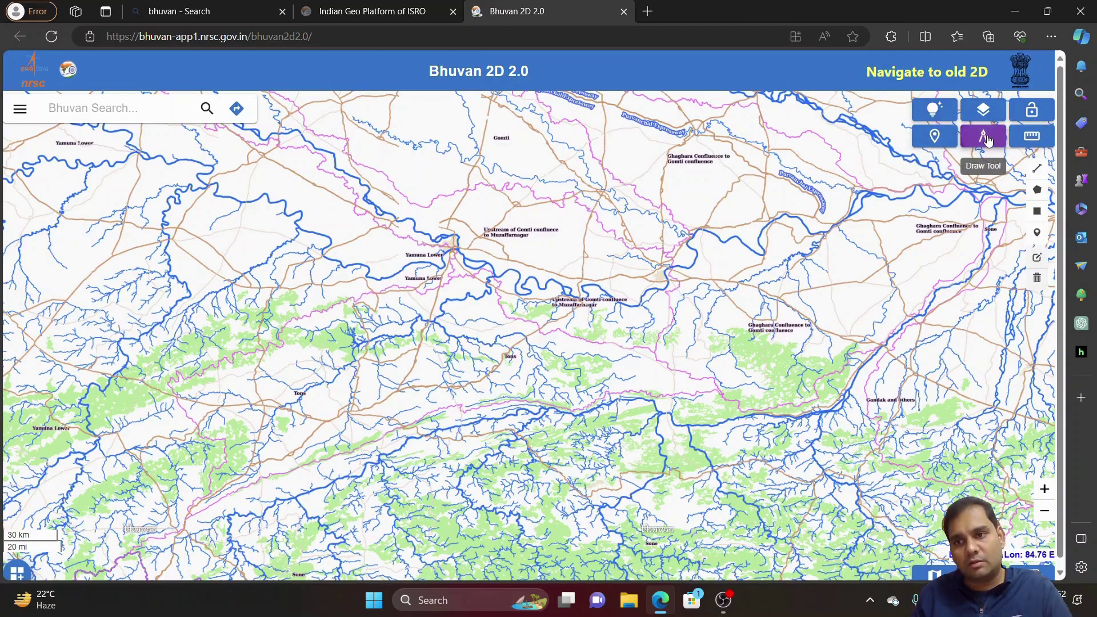
click(1036, 174)
click(743, 408)
click(707, 392)
click(677, 368)
click(641, 346)
click(590, 331)
click(544, 321)
click(493, 318)
click(482, 292)
click(457, 261)
click(436, 233)
click(337, 222)
click(326, 200)
click(899, 165)
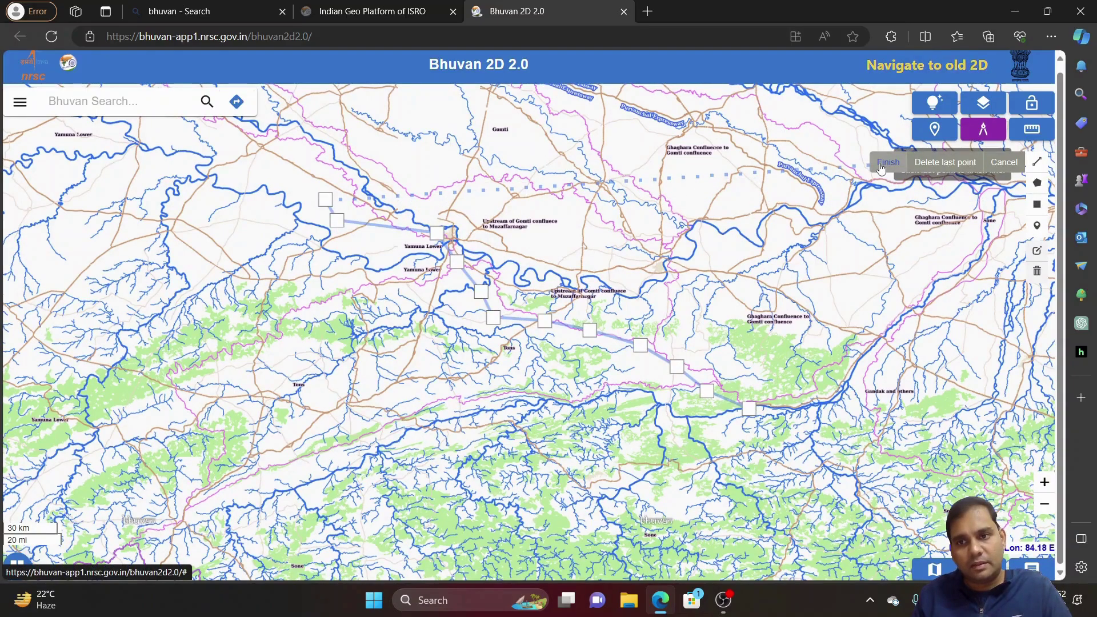
Step: Name the drawn line r1, submit its attributes and show the download formats for the drawing
click(383, 153)
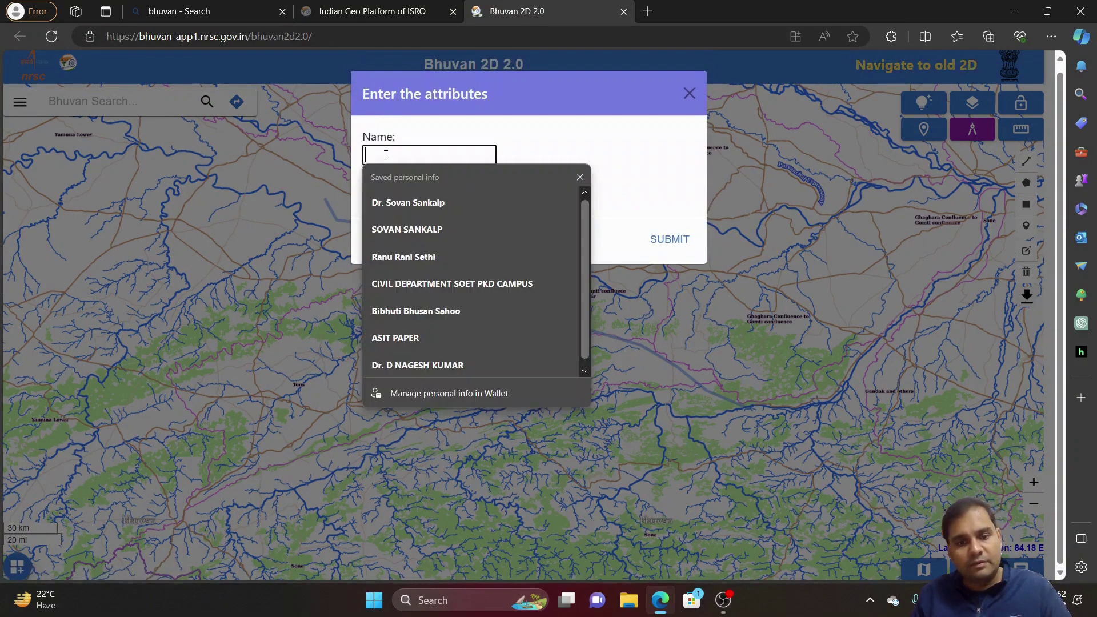
text(r1)
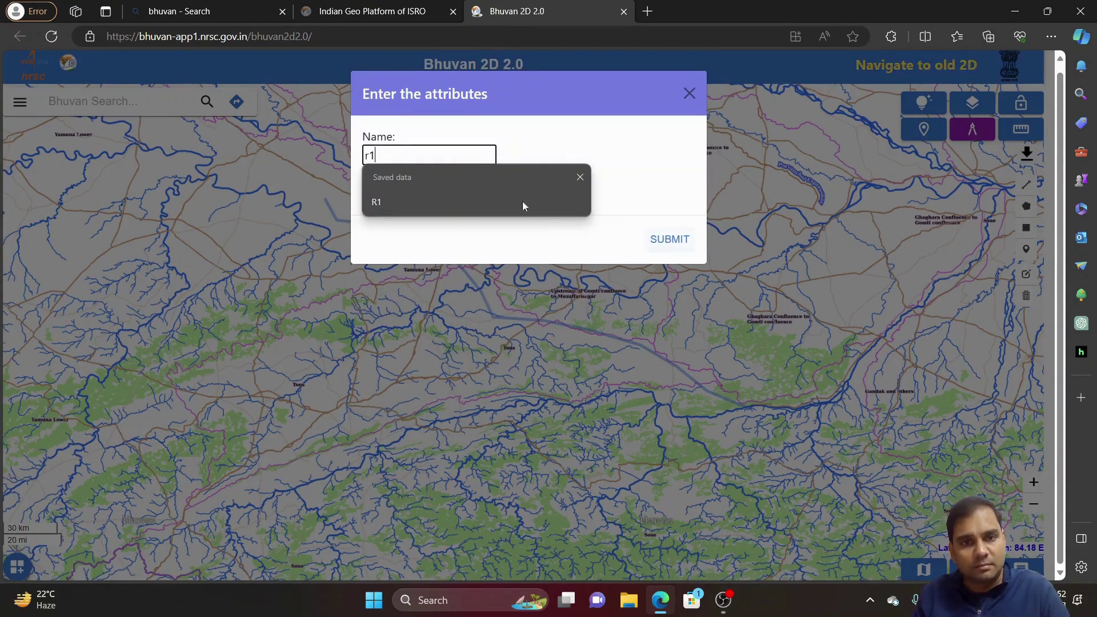
click(672, 244)
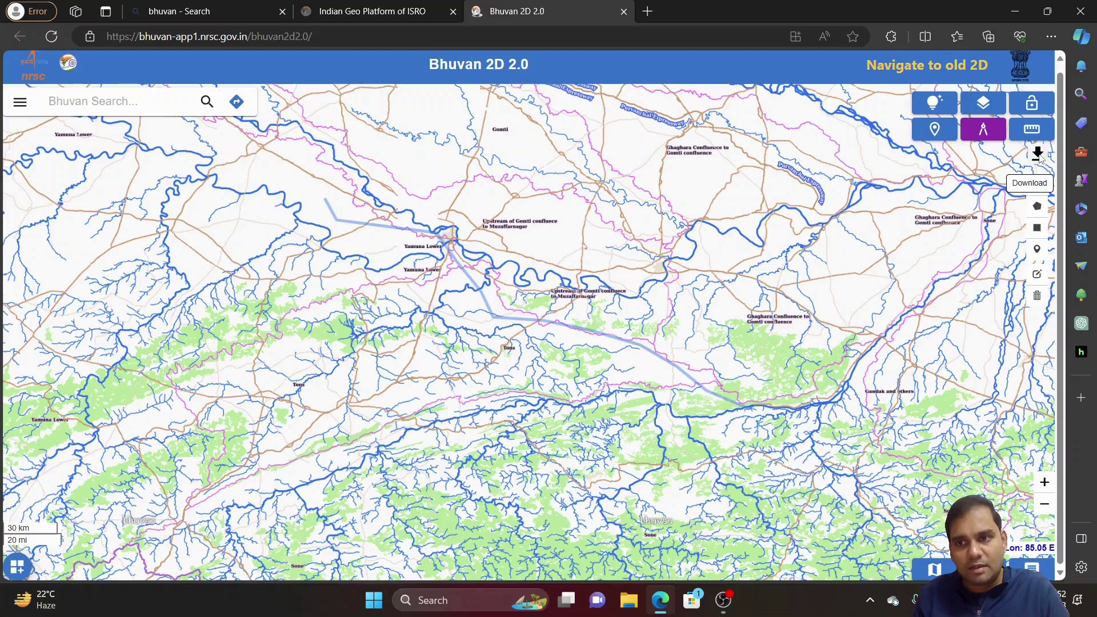
click(1037, 153)
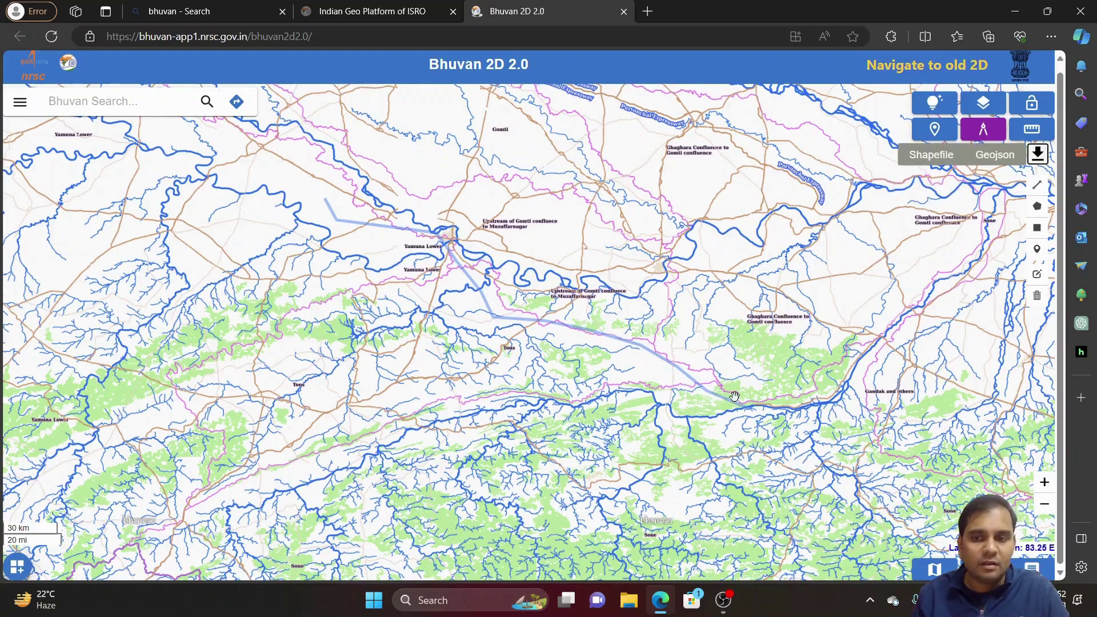
Step: Draw an eight-point polygon around the Ghaghara Confluence to Gomti confluence area, extending west towards Tons, and finish it
click(1037, 207)
click(674, 298)
click(679, 196)
click(804, 177)
click(862, 267)
click(907, 362)
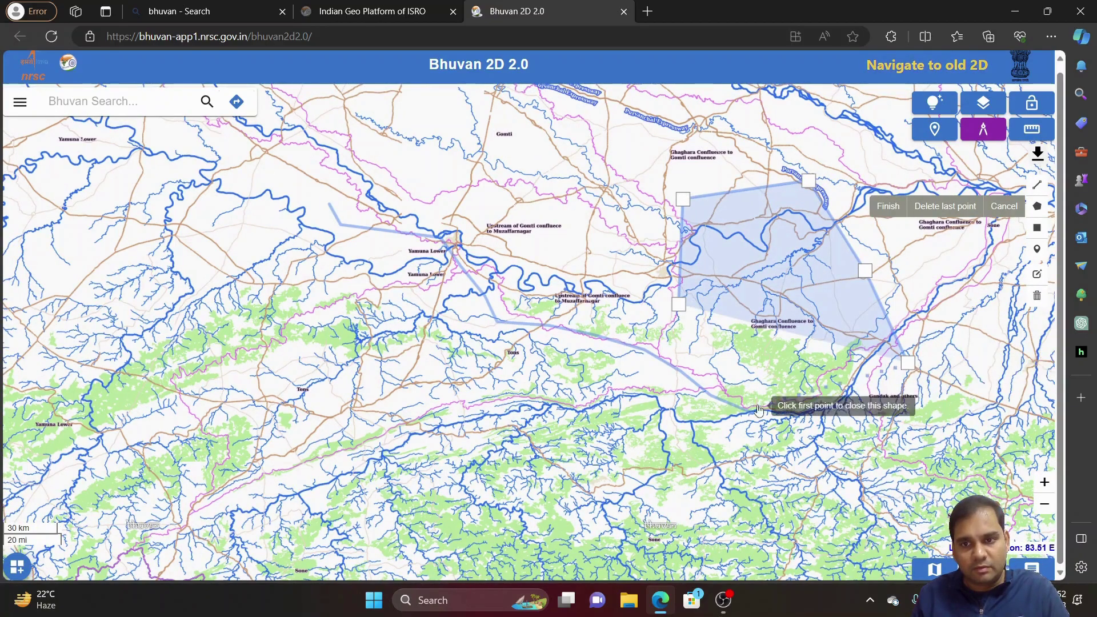
click(757, 404)
click(548, 406)
click(531, 326)
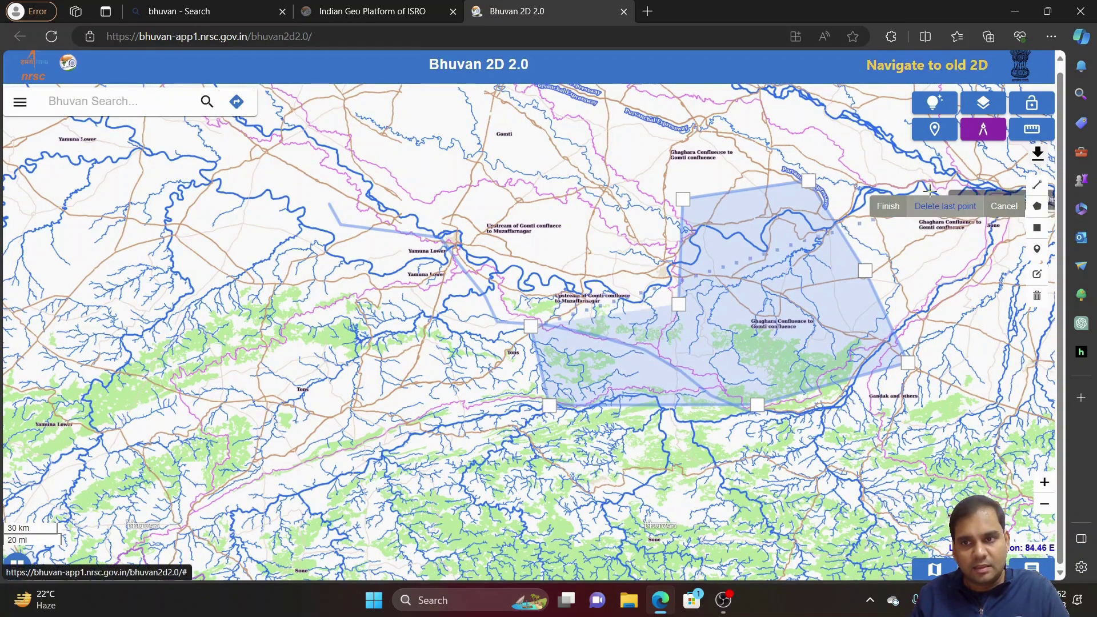
click(887, 206)
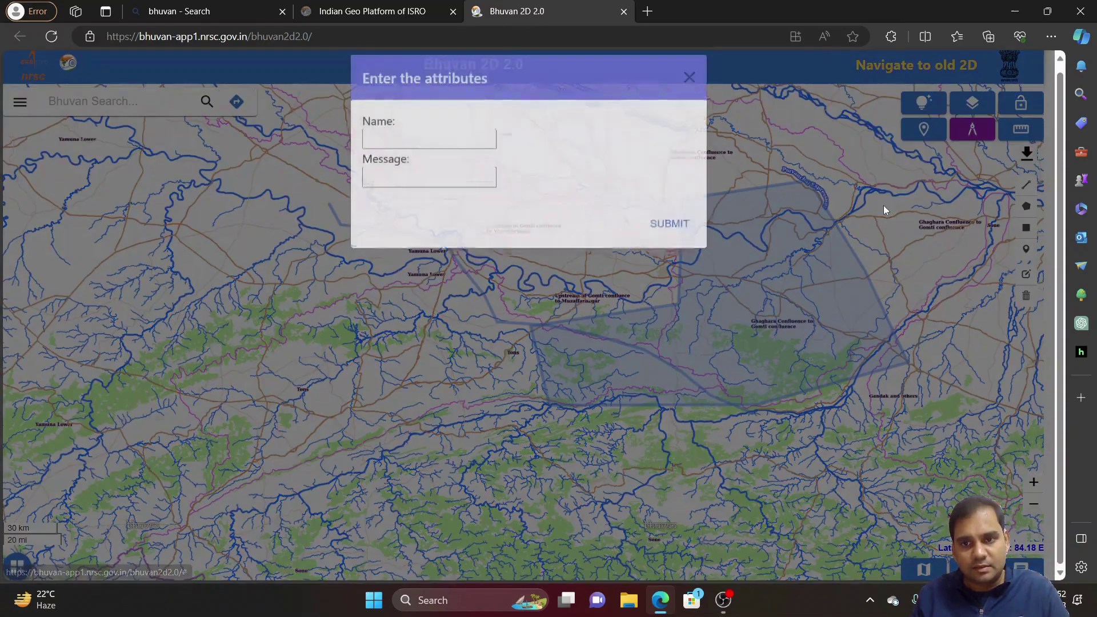
Step: Name the drawn polygon p1 and submit its attributes
click(390, 157)
text(p)
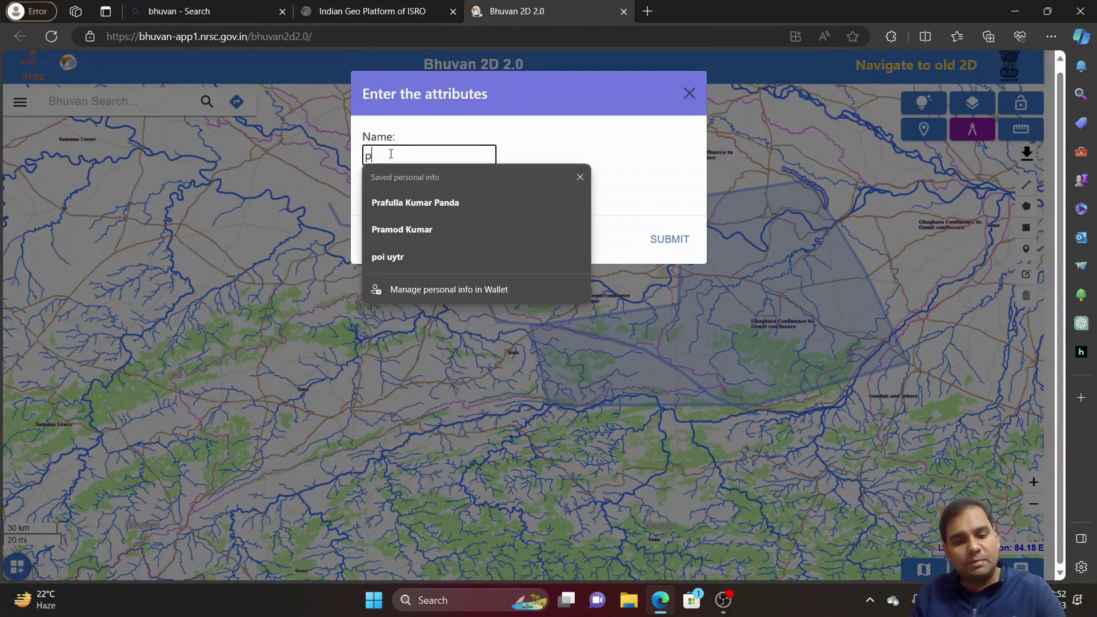
text(1)
click(673, 243)
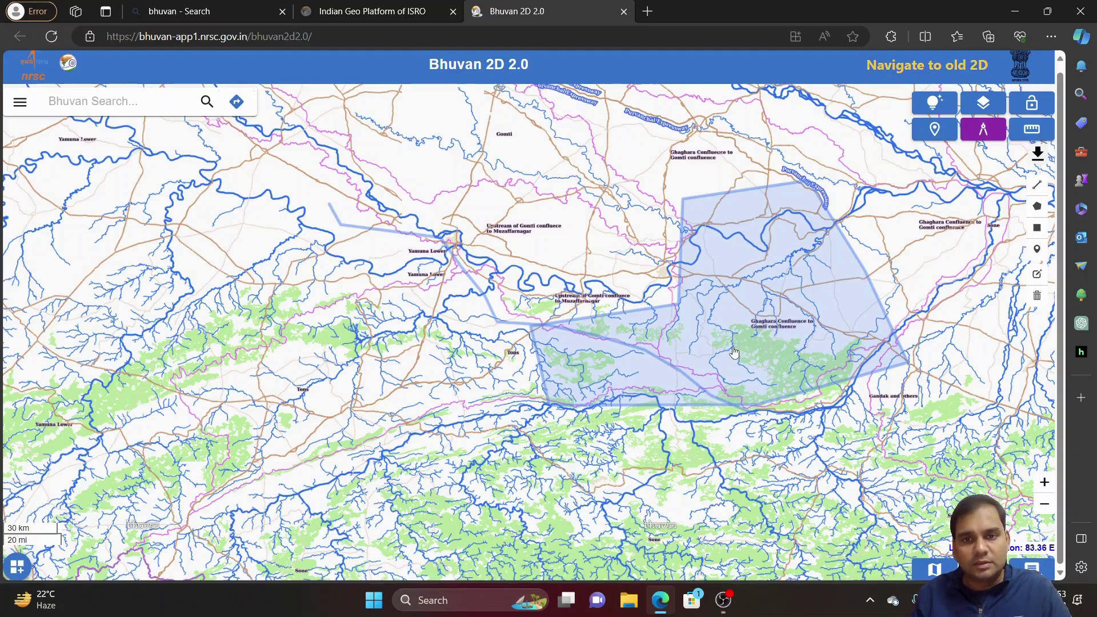
Step: Delete all drawn features, clearing both the line and the polygon from the map
scroll(734, 351, down, 3)
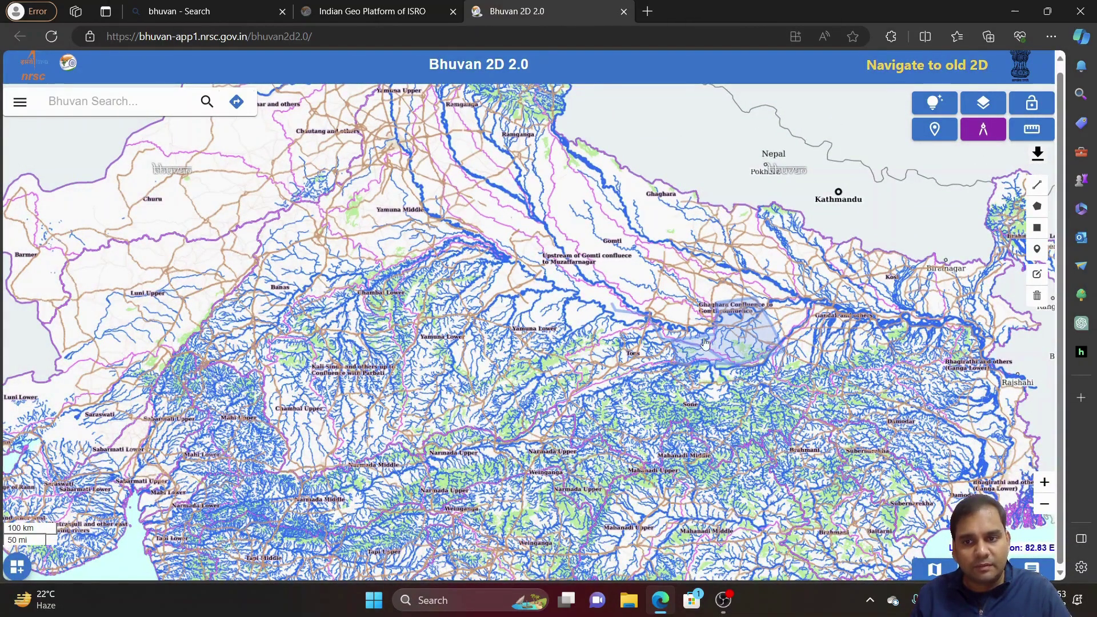
scroll(705, 342, up, 3)
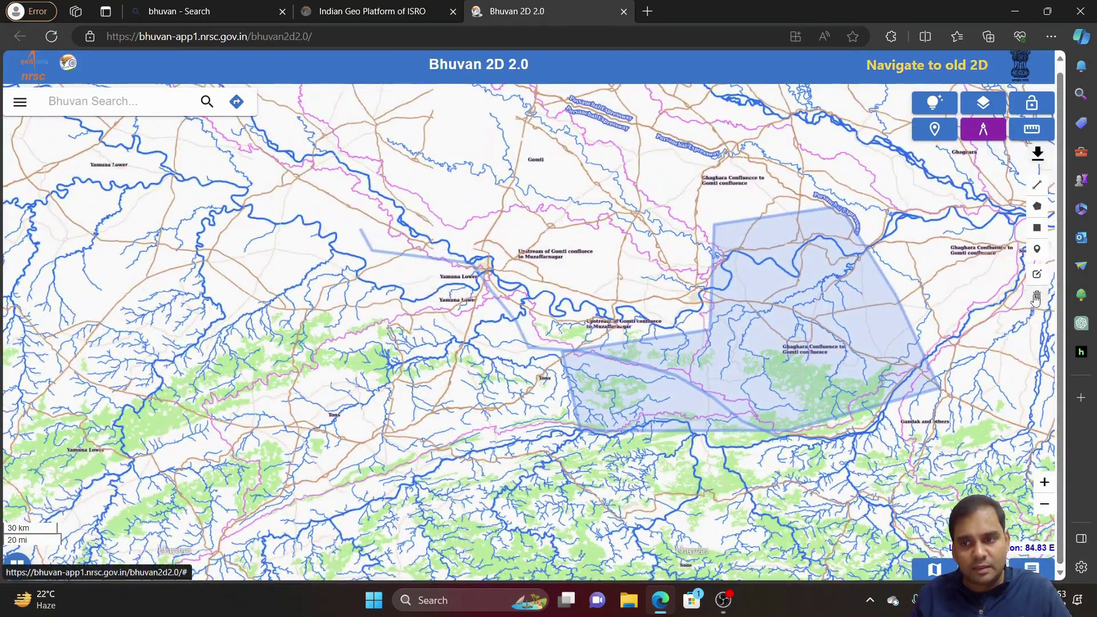
click(1036, 297)
click(995, 294)
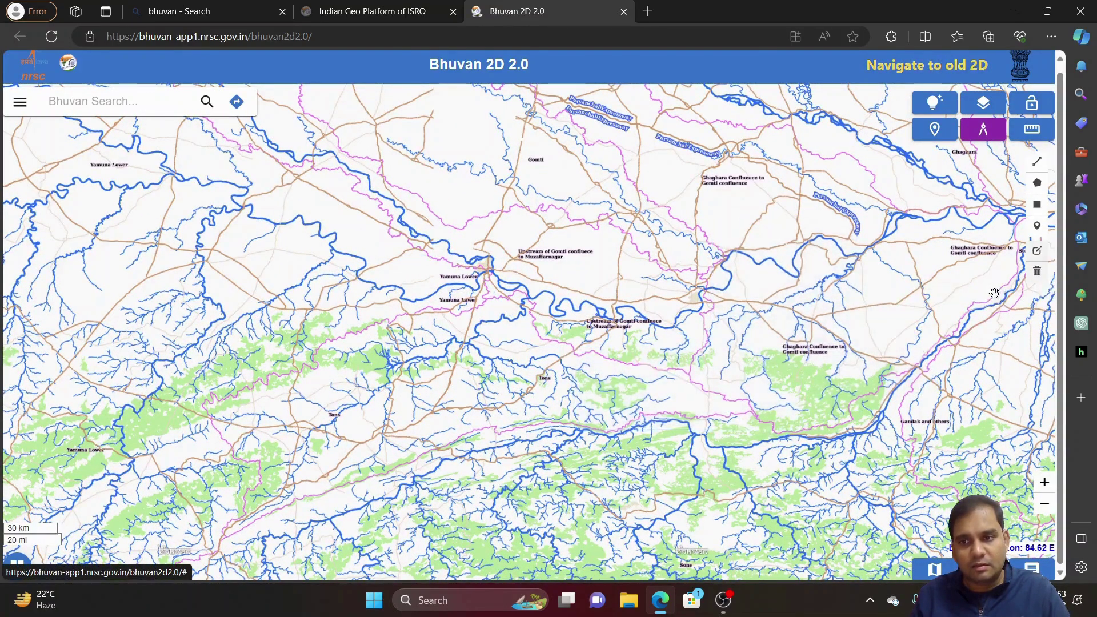
Step: Create a new measurement and measure the path from the highway junction northeast of the city to the boundary crossing farther northeast
scroll(1012, 213, down, 1)
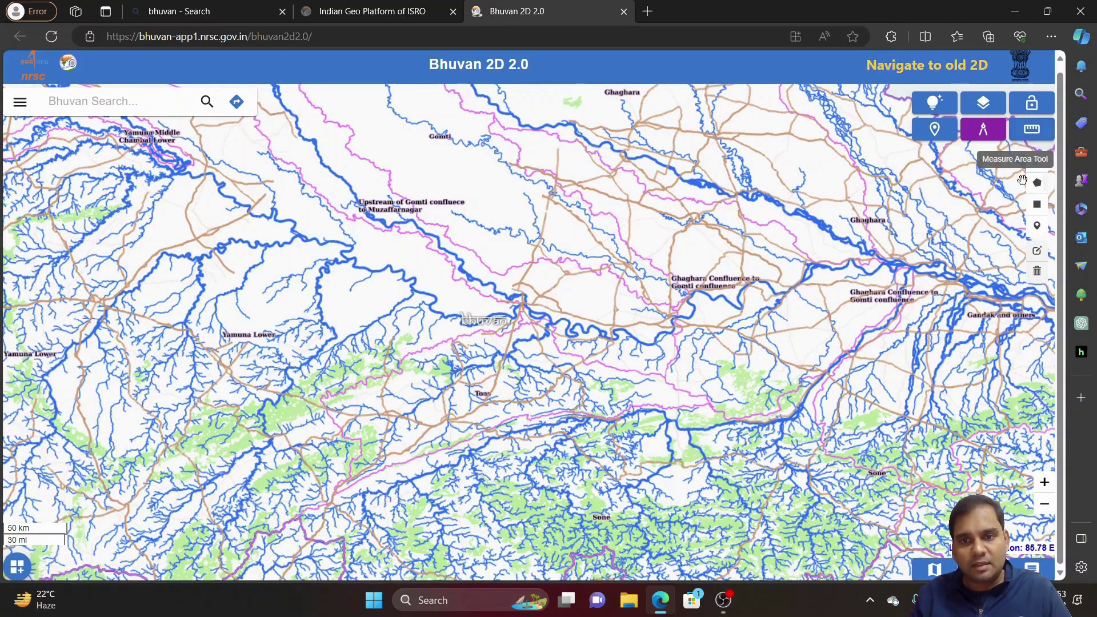
click(1030, 131)
scroll(544, 297, up, 4)
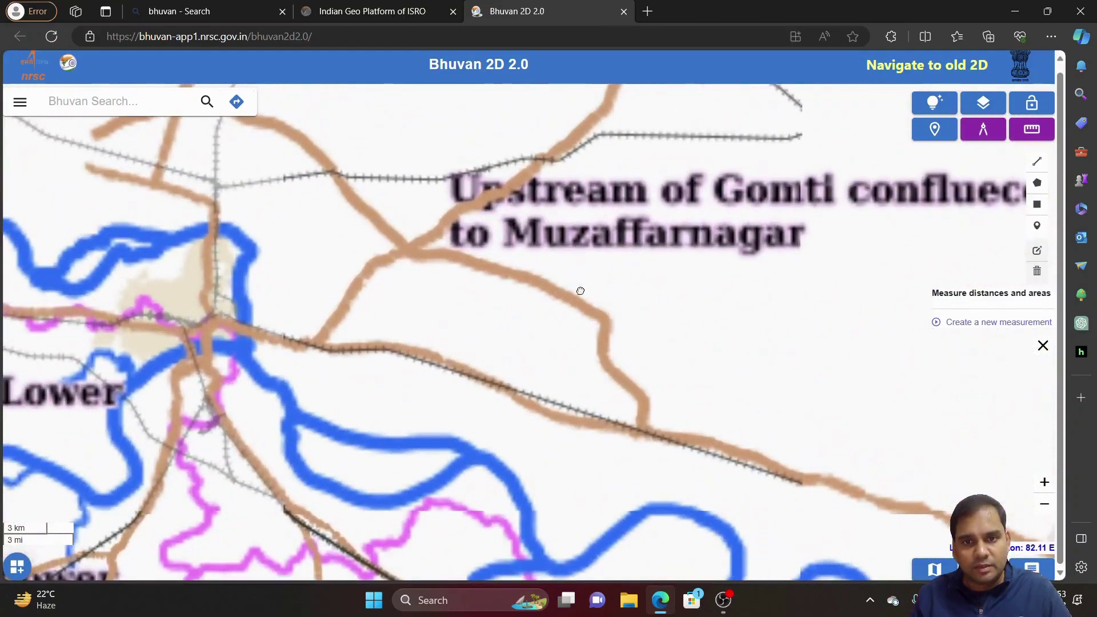
drag(581, 291, 574, 427)
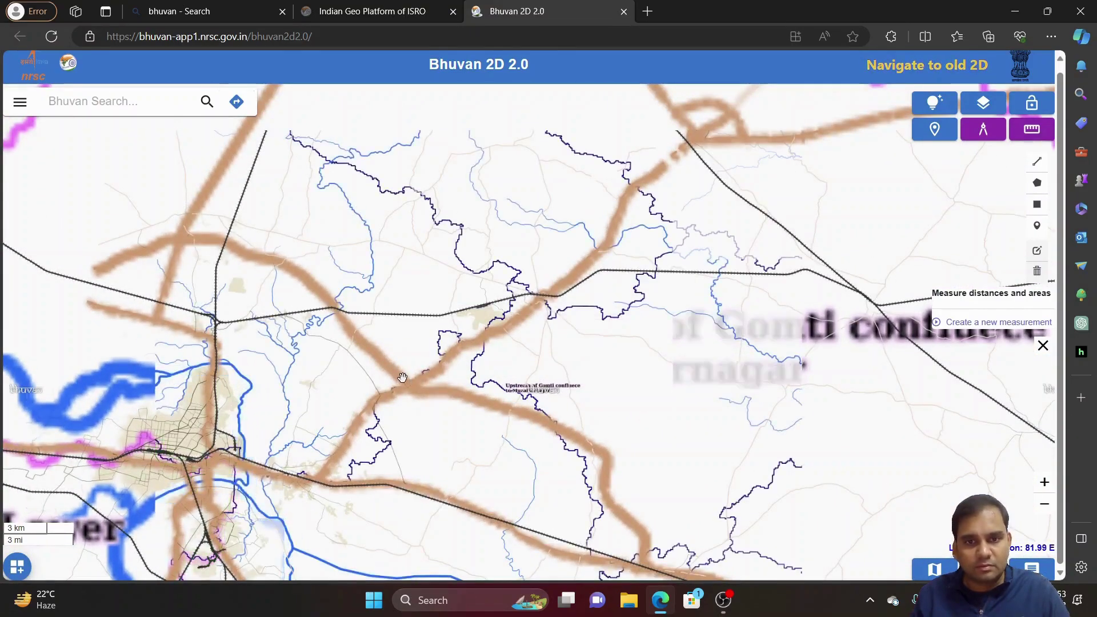
click(1023, 132)
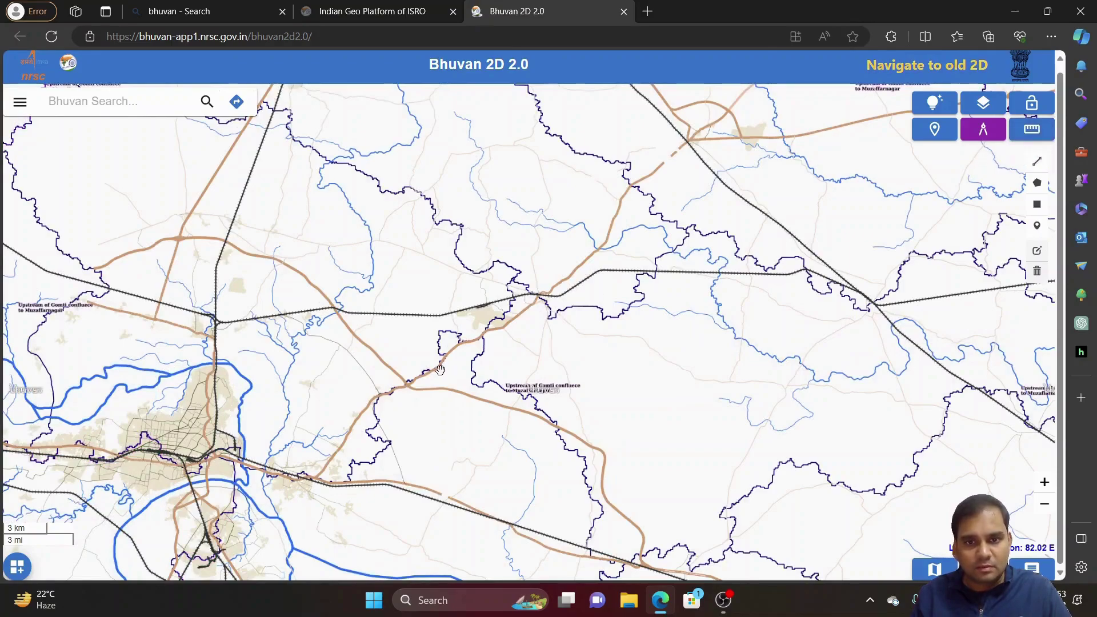
click(1031, 130)
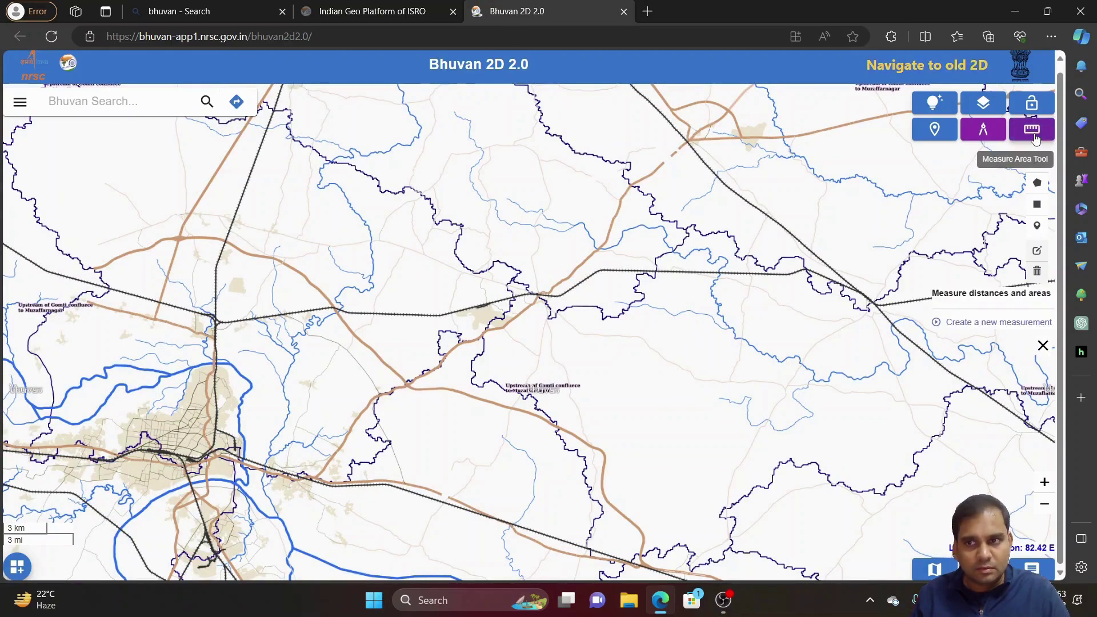
click(959, 326)
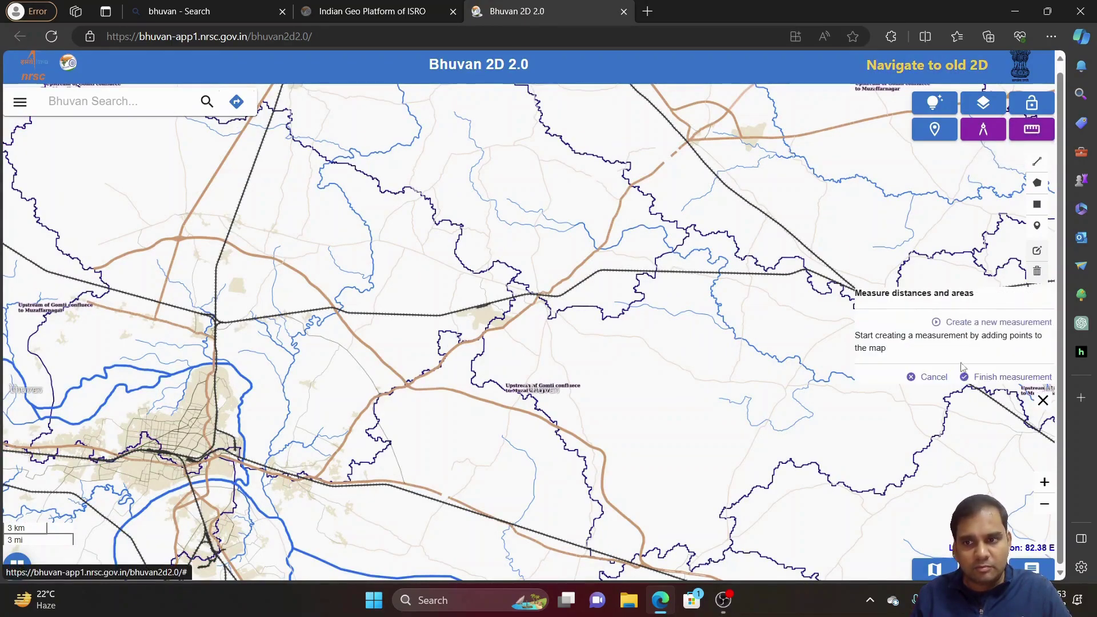
click(407, 385)
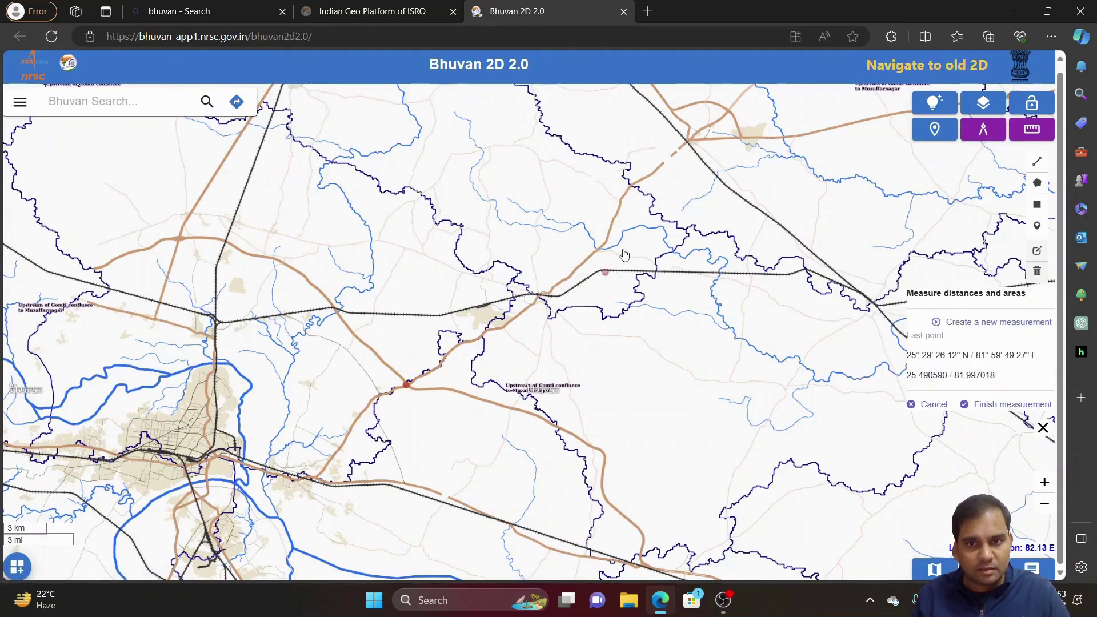
click(631, 188)
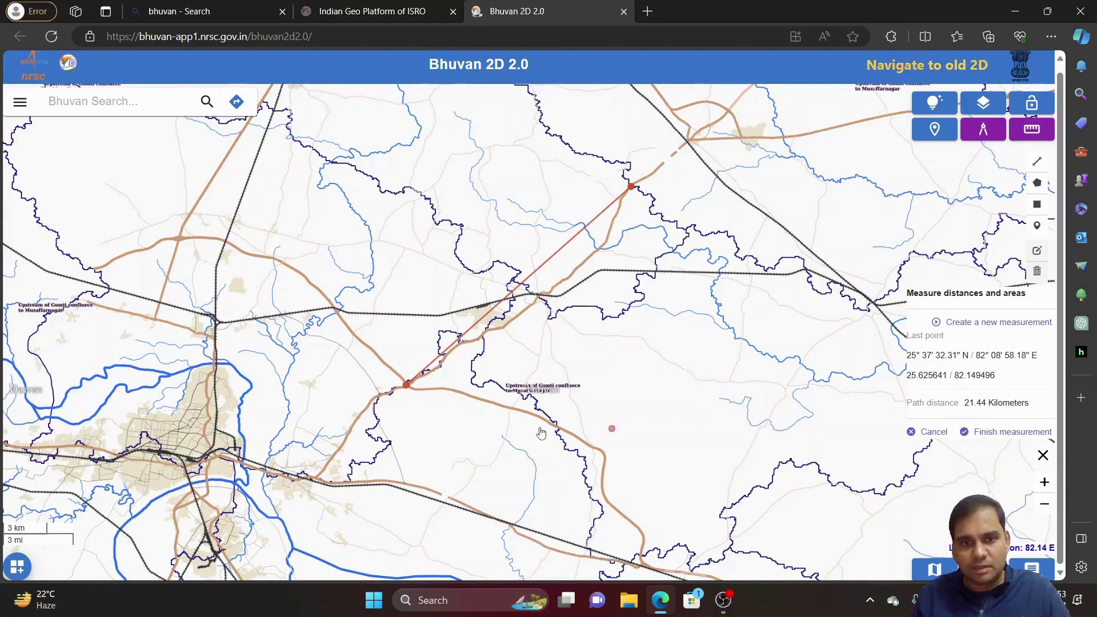
Step: Add a third measurement point where the railway crosses NH 19 Grand Trunk Road and finish the area measurement
scroll(379, 324, down, 1)
scroll(379, 325, up, 3)
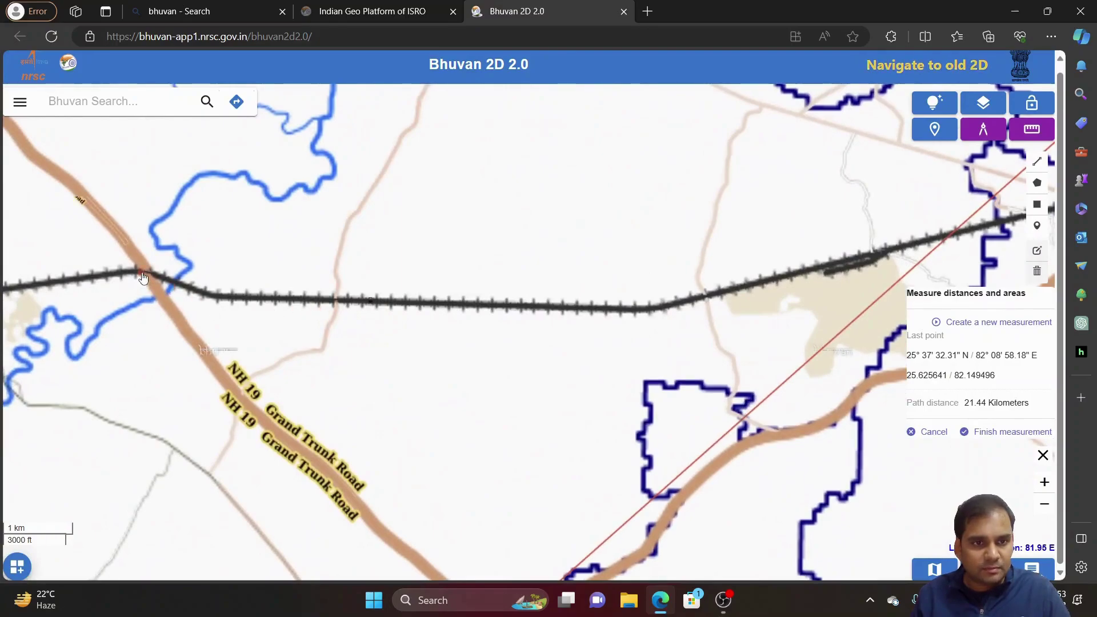
click(144, 273)
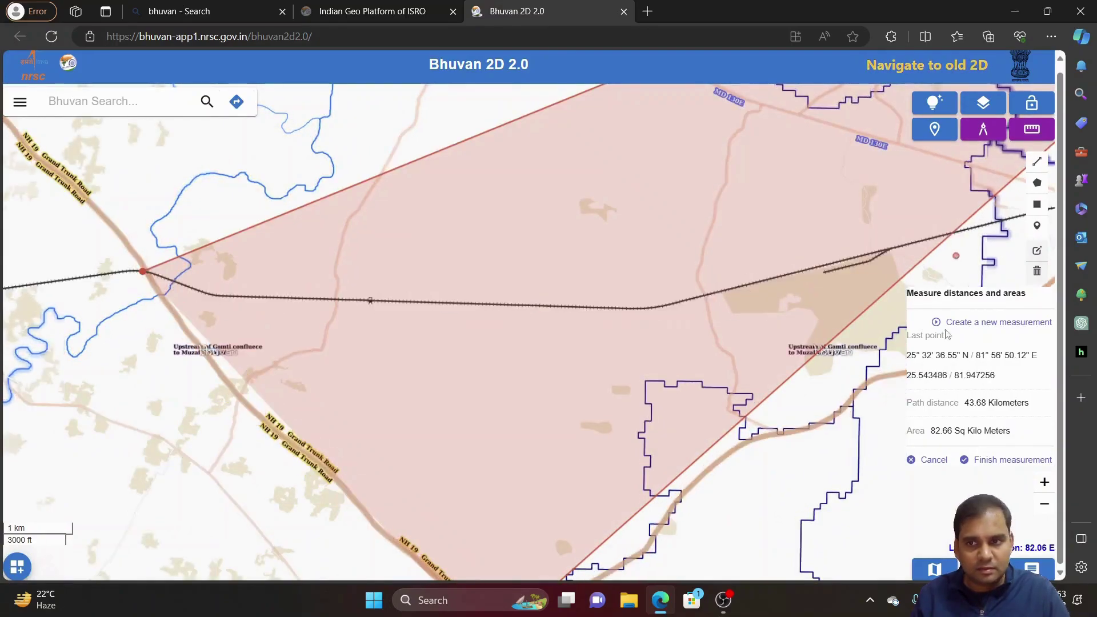
click(967, 461)
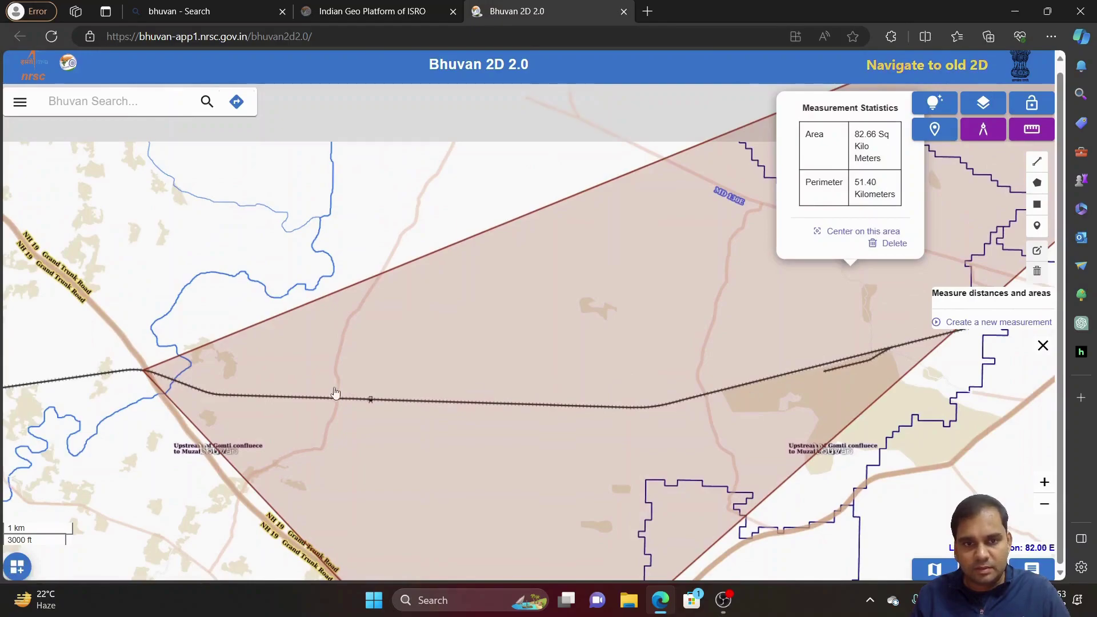
Step: Create another measurement and measure the distance from the railway crossing on NH 19 to the railway and road crossing to the east
drag(194, 280, 357, 238)
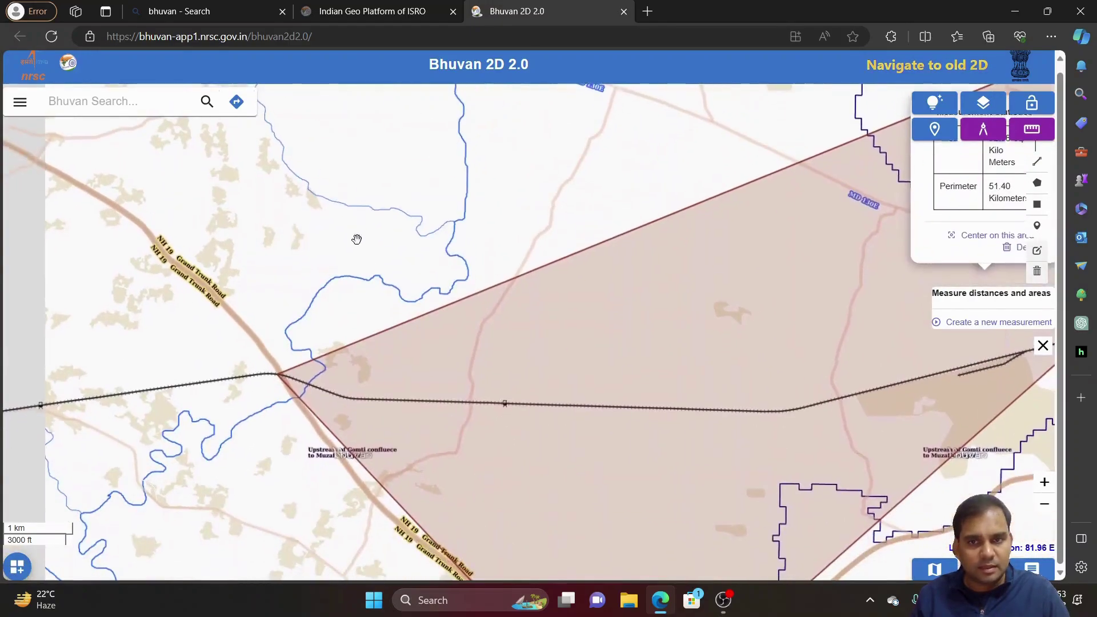
click(998, 322)
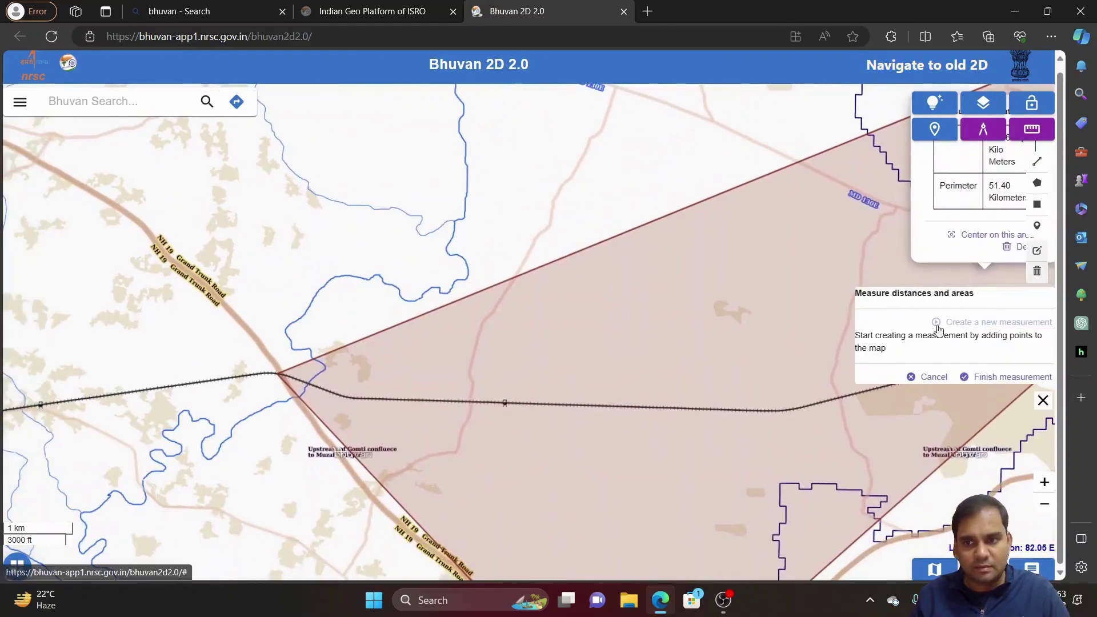
click(278, 378)
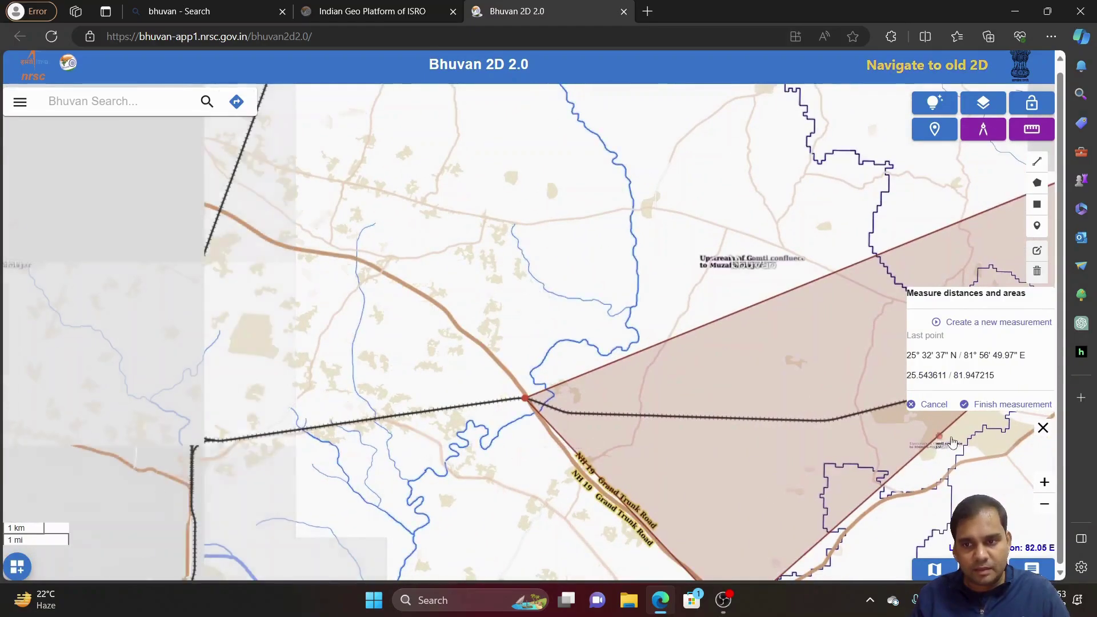
scroll(954, 456, down, 1)
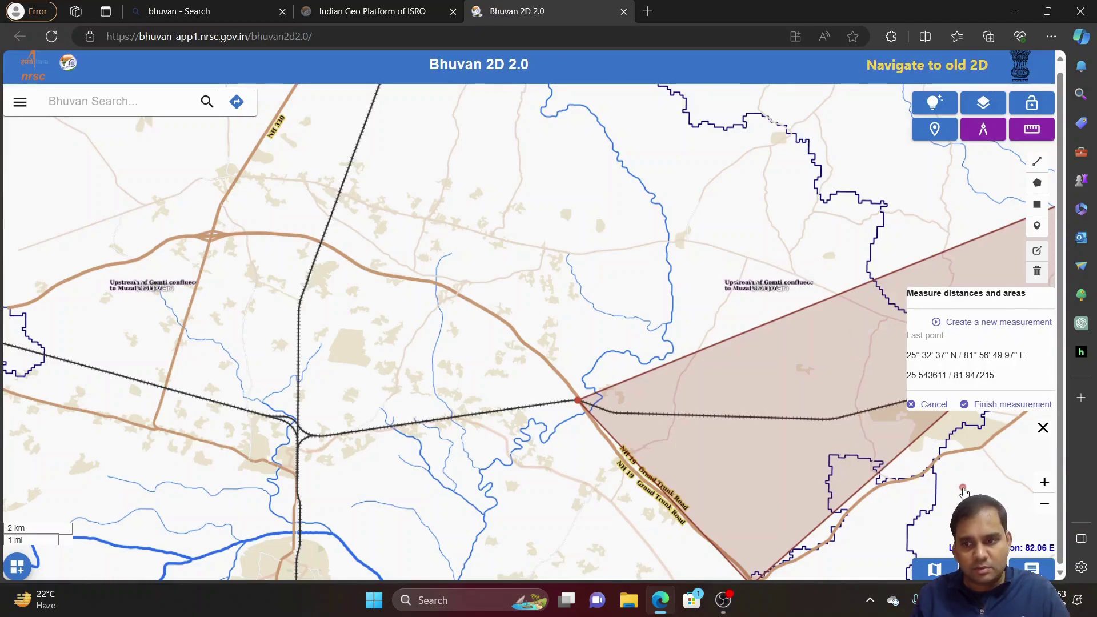
drag(944, 448, 453, 449)
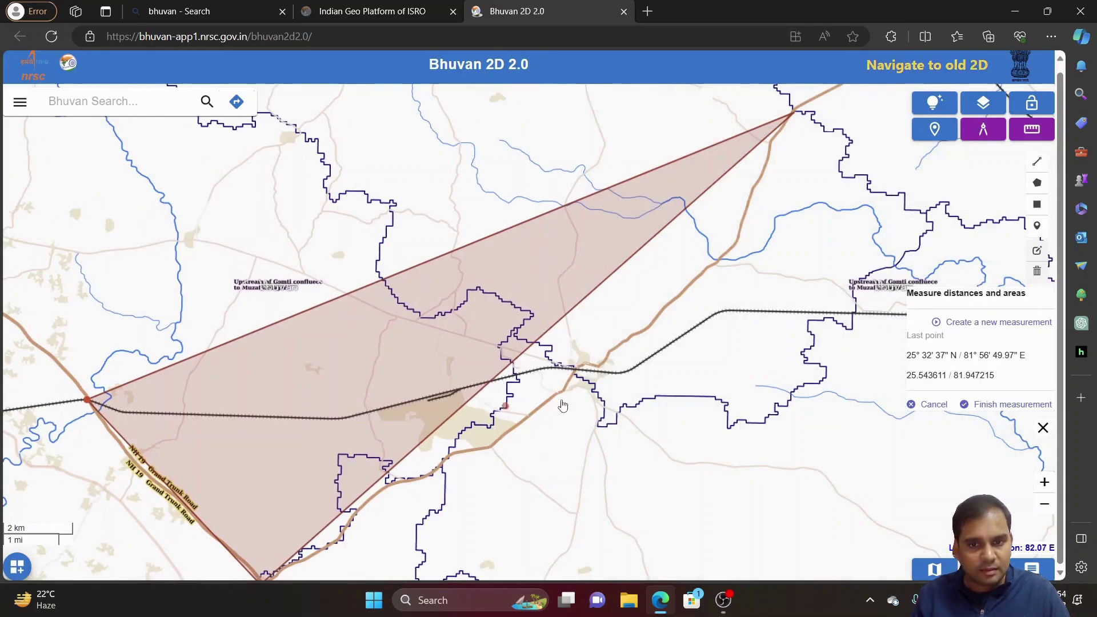
click(577, 371)
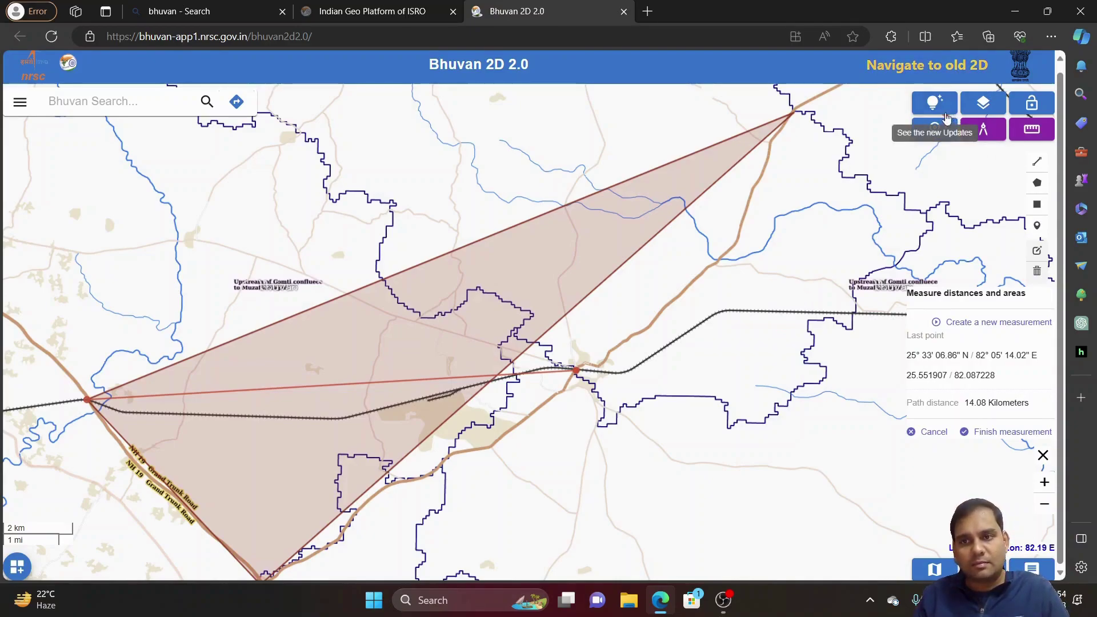
Step: Switch the base map from hydrology to Vector Map
click(983, 104)
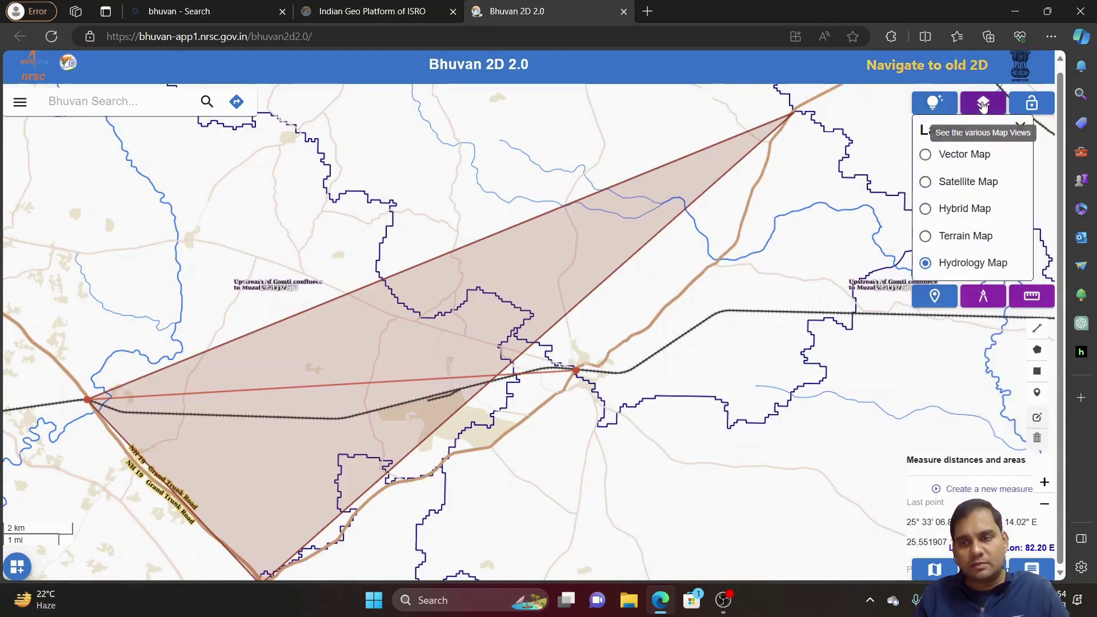
click(955, 154)
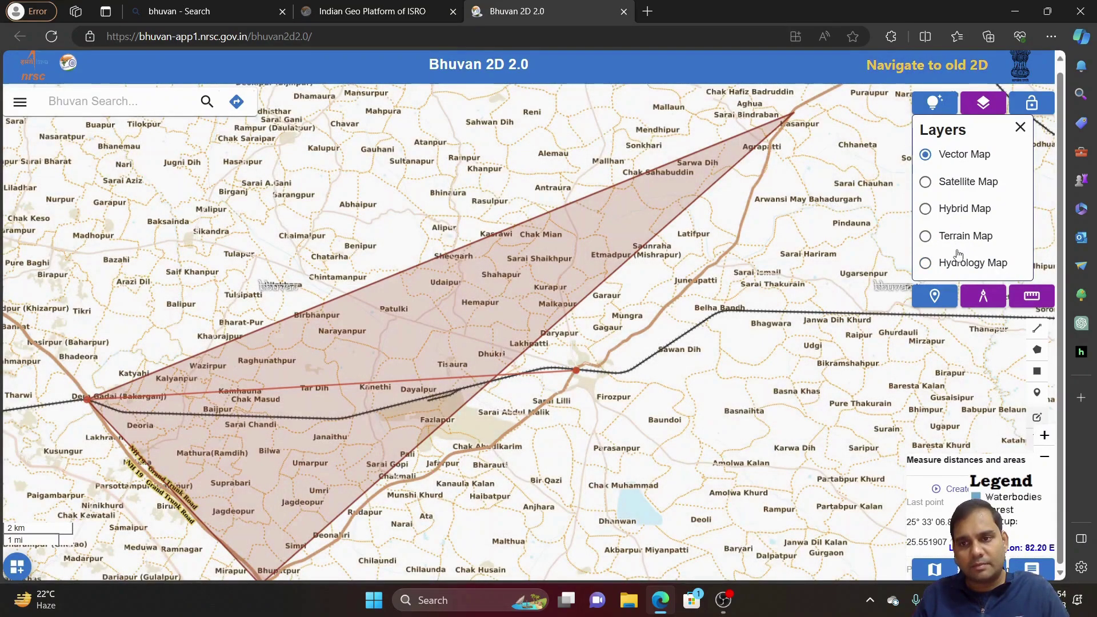
Step: View the Bhuvan Single Sign On login form and close it without signing in
click(1027, 102)
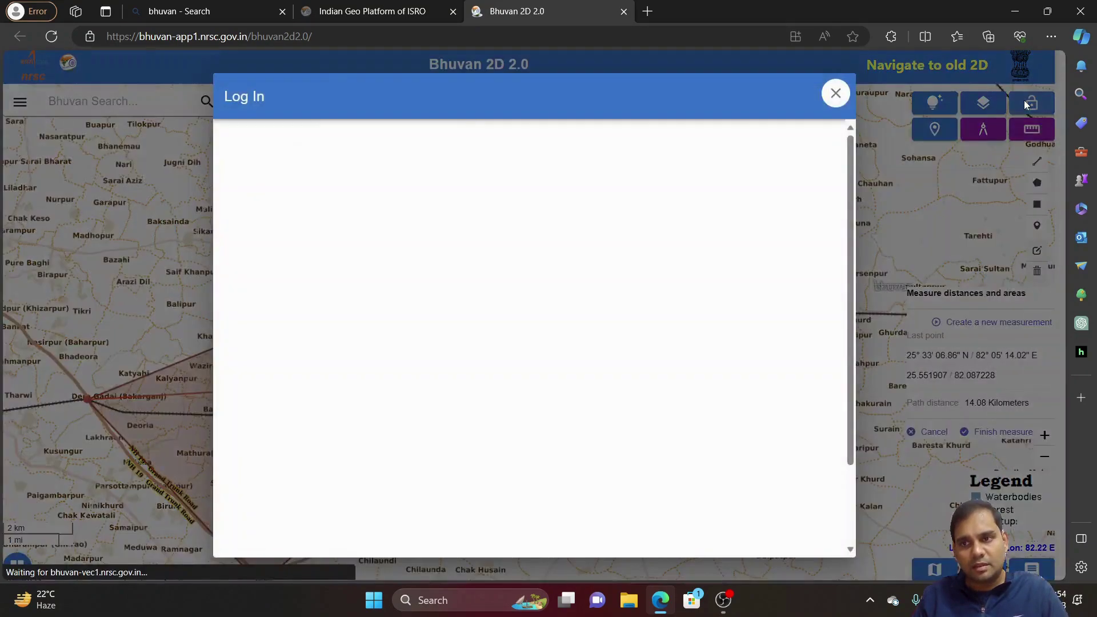
click(835, 102)
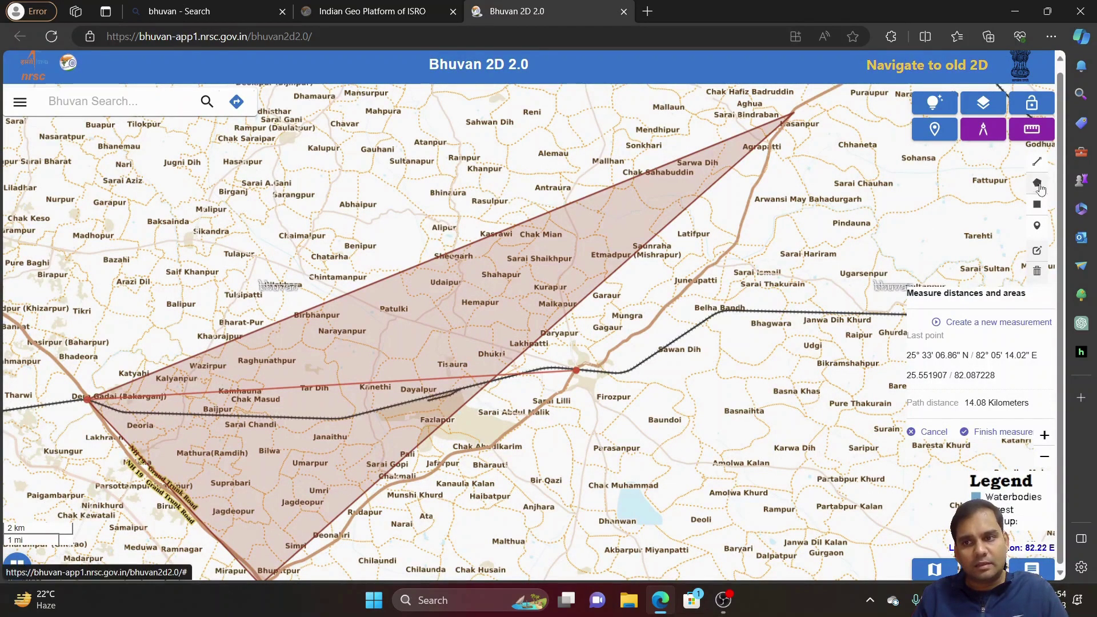
click(969, 132)
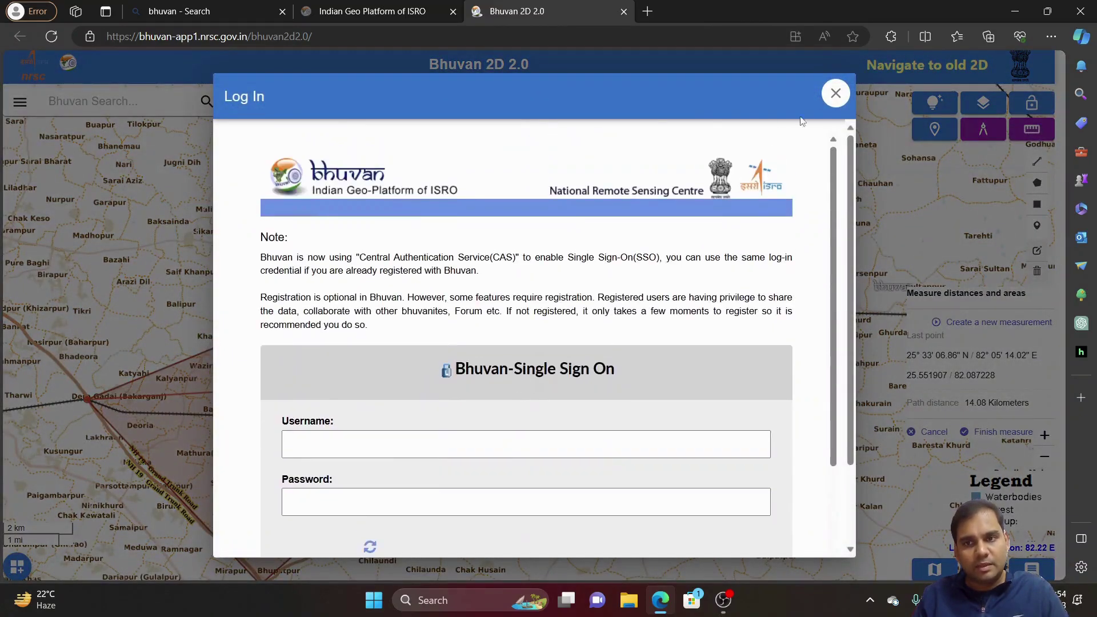
click(833, 95)
Step: View the Add Layer options for user content, including the zipped shape file upload form, and close them
scroll(591, 394, down, 2)
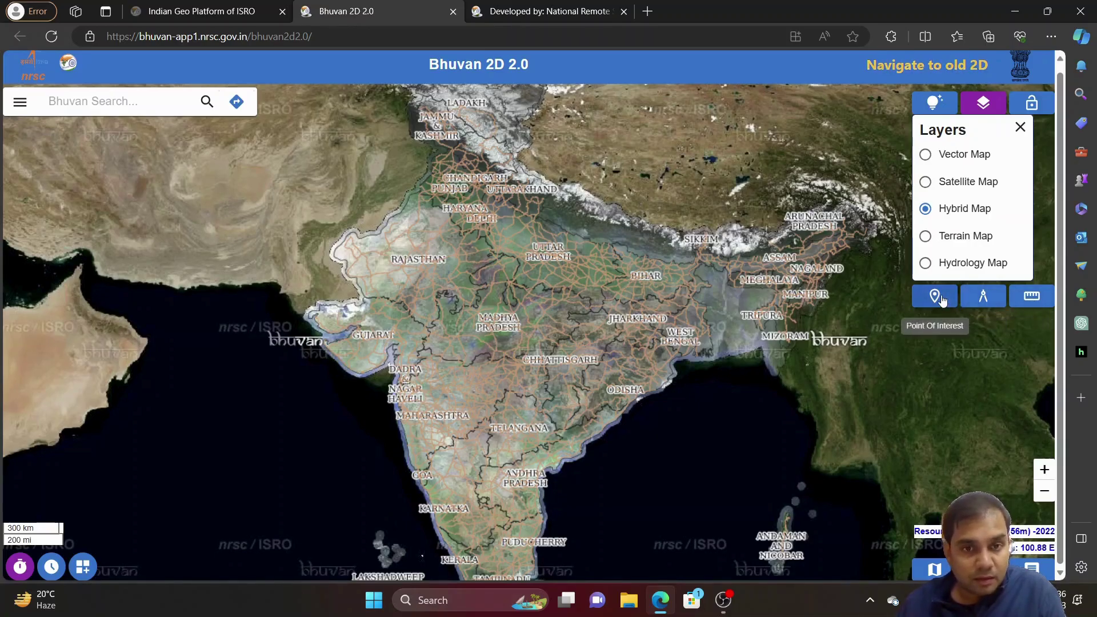
scroll(471, 363, up, 3)
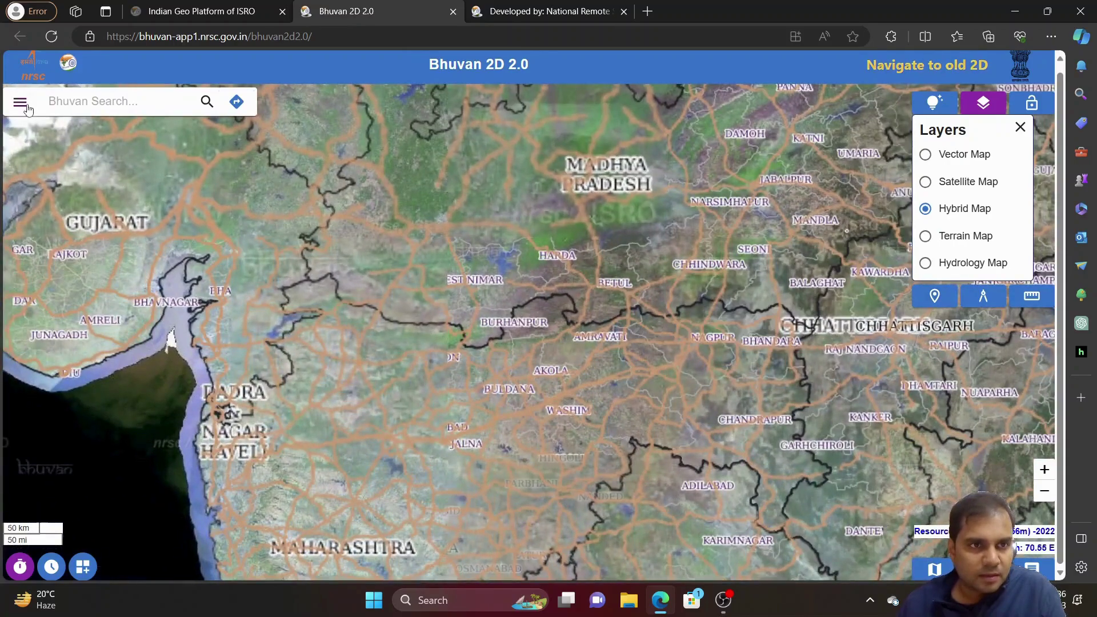
click(19, 103)
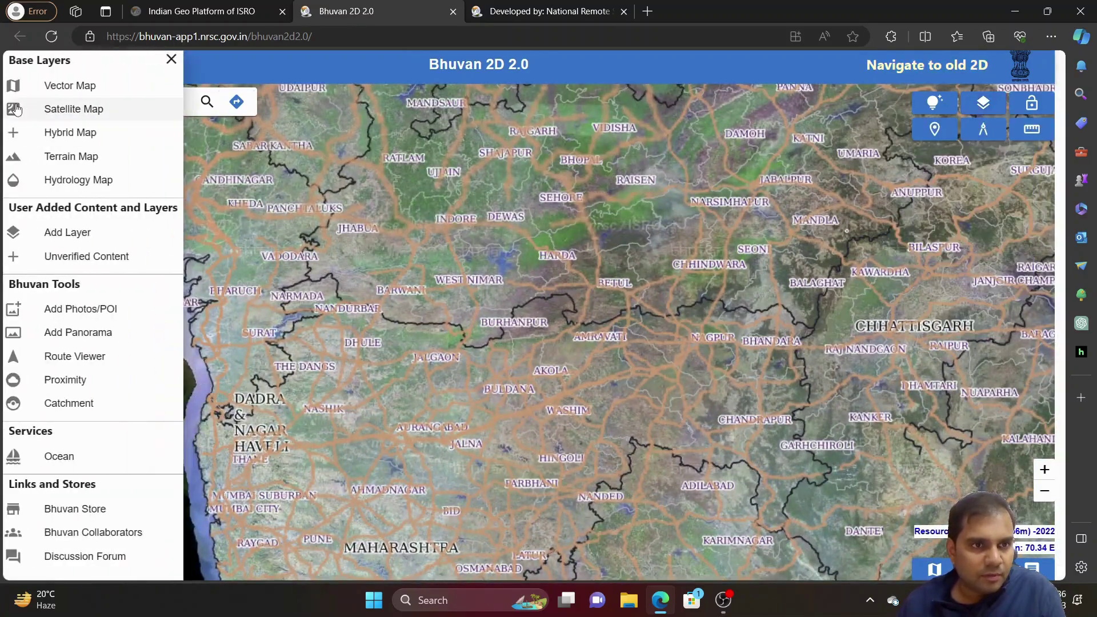
click(50, 230)
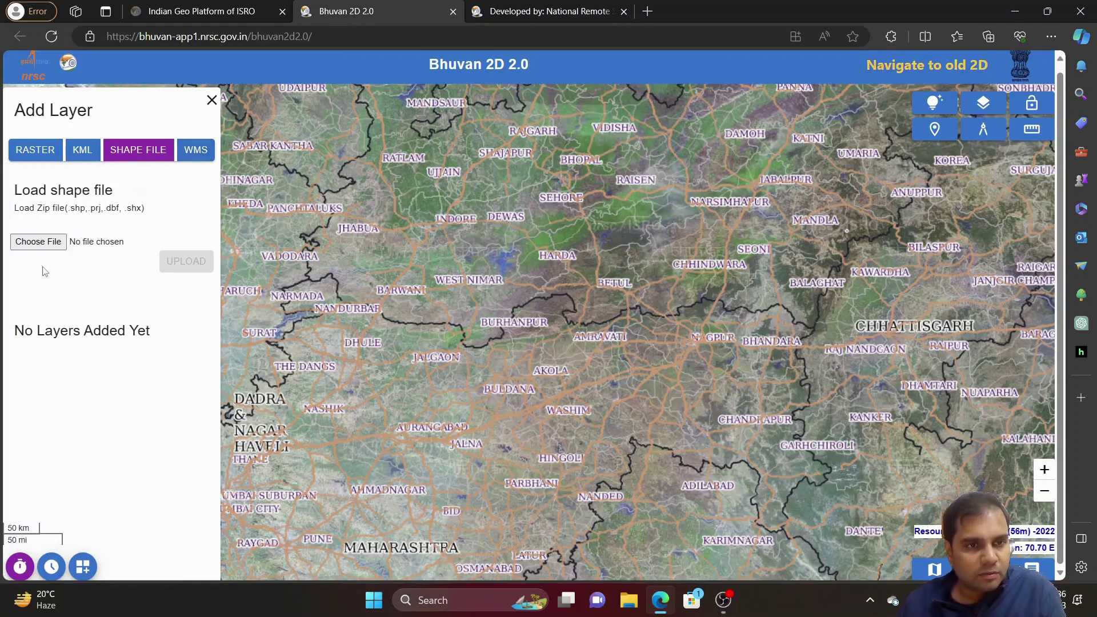
click(211, 100)
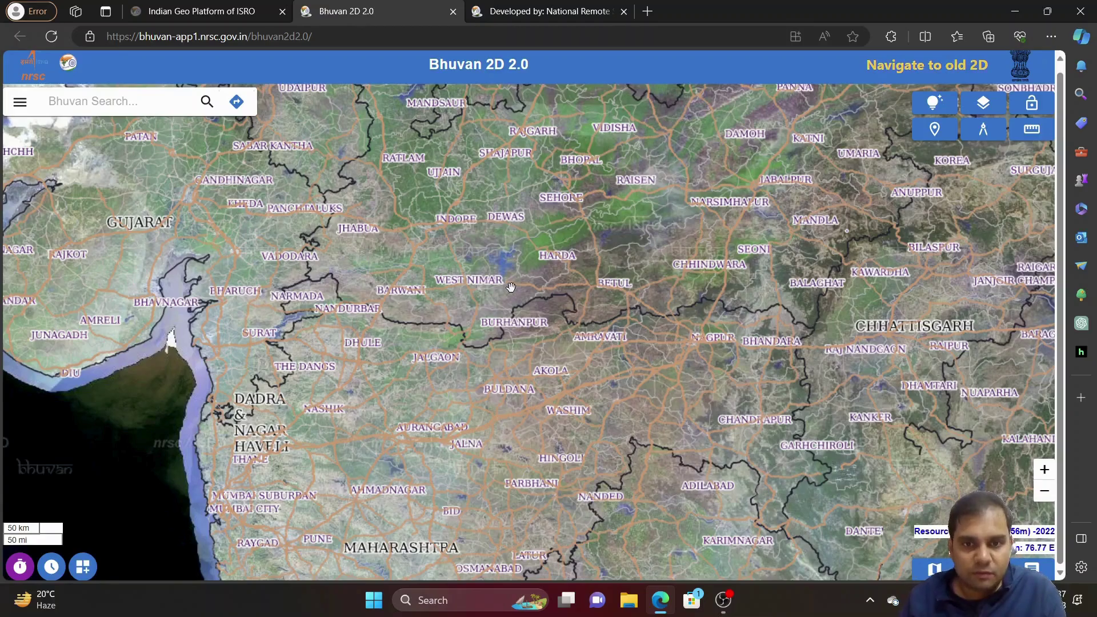
Step: Review the main menu's Bhuvan tools, ocean service and store links, and close the menu
scroll(525, 259, down, 1)
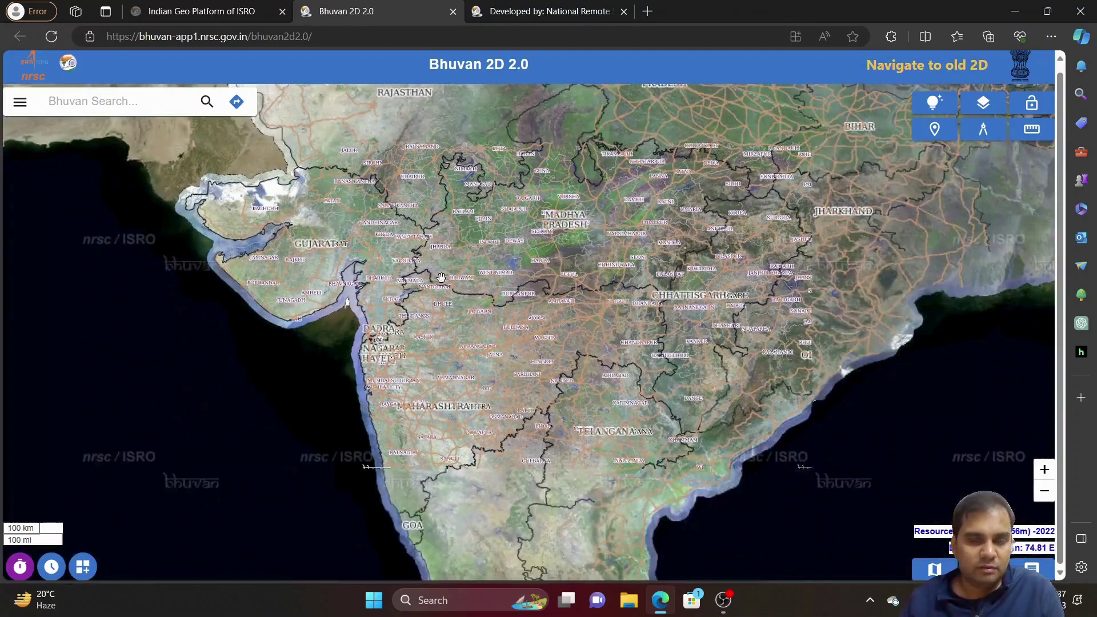
click(19, 102)
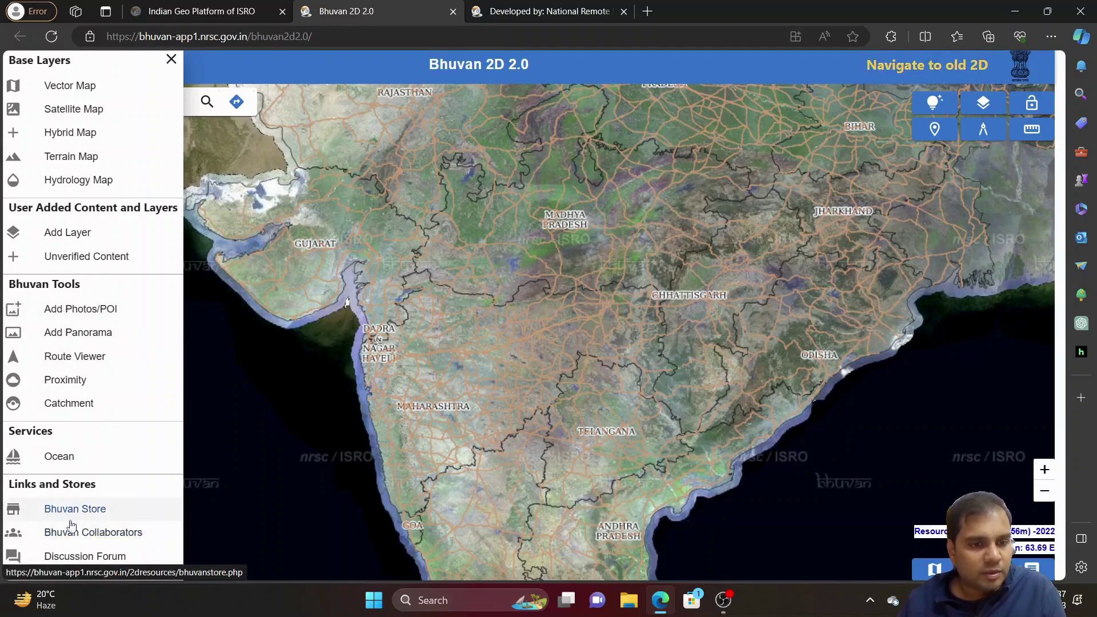
click(170, 59)
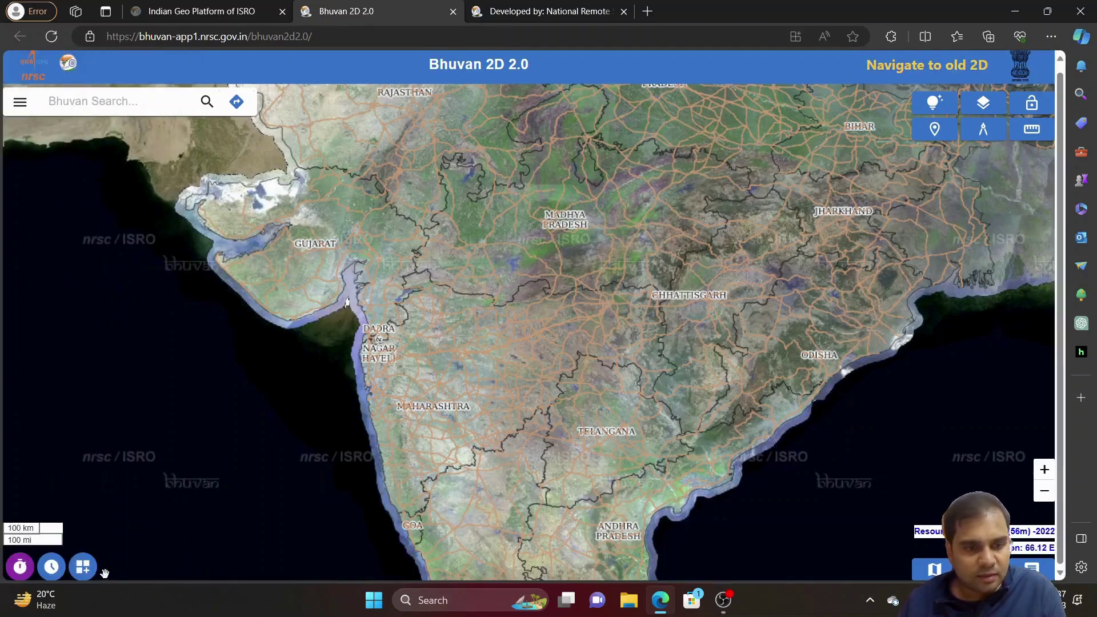
Step: Open the list of additional data layers and inspect the contents of Corona Data and HR Data(25 cm)
click(83, 568)
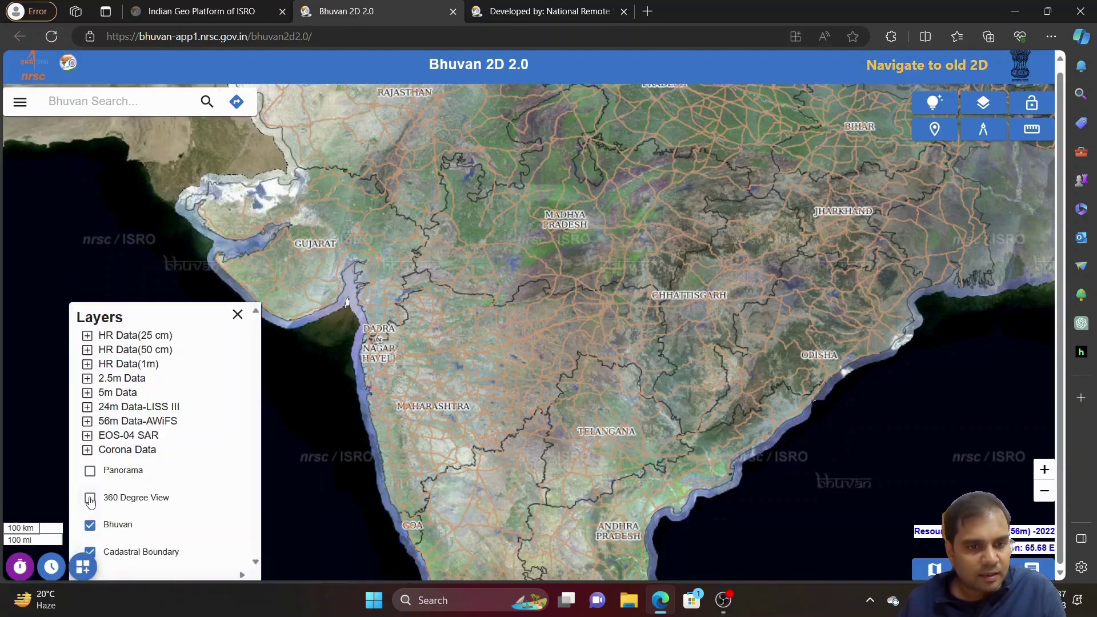
click(89, 451)
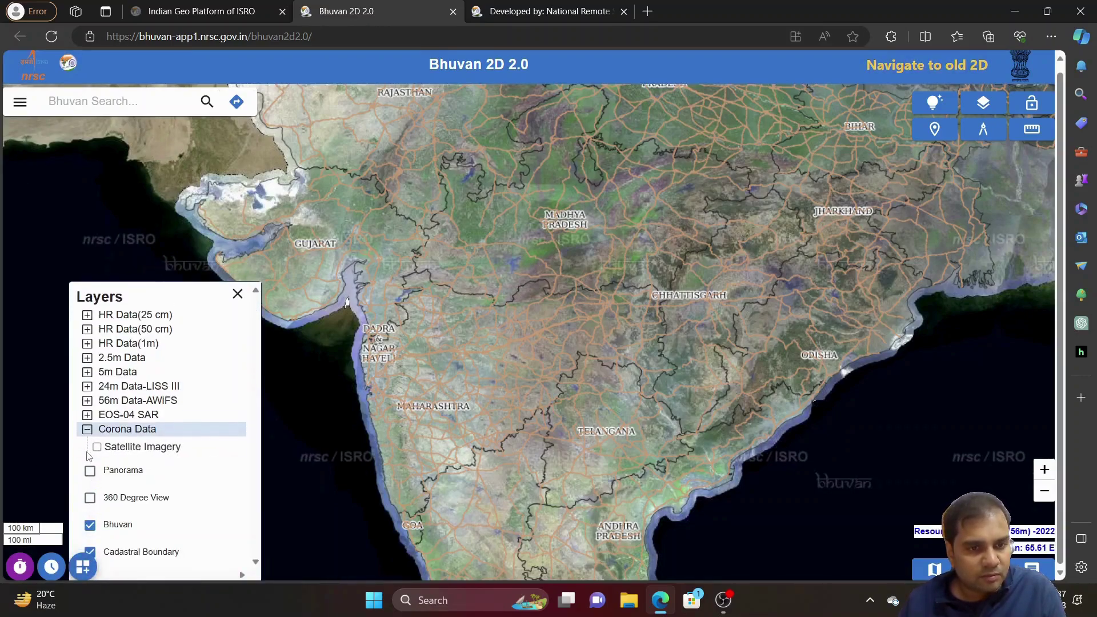
click(87, 431)
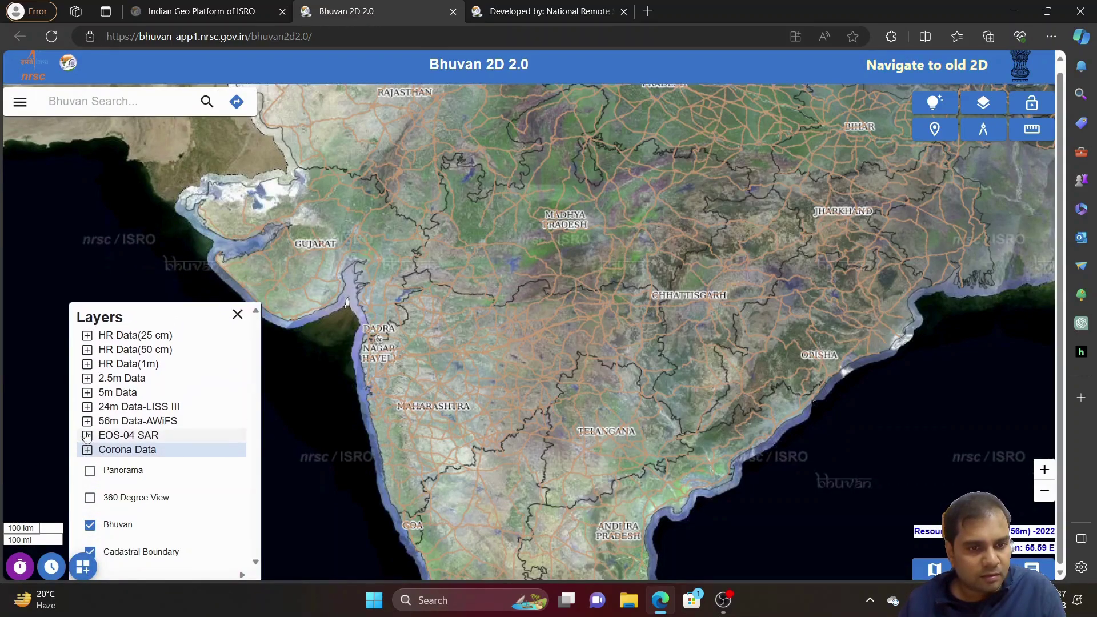
click(87, 335)
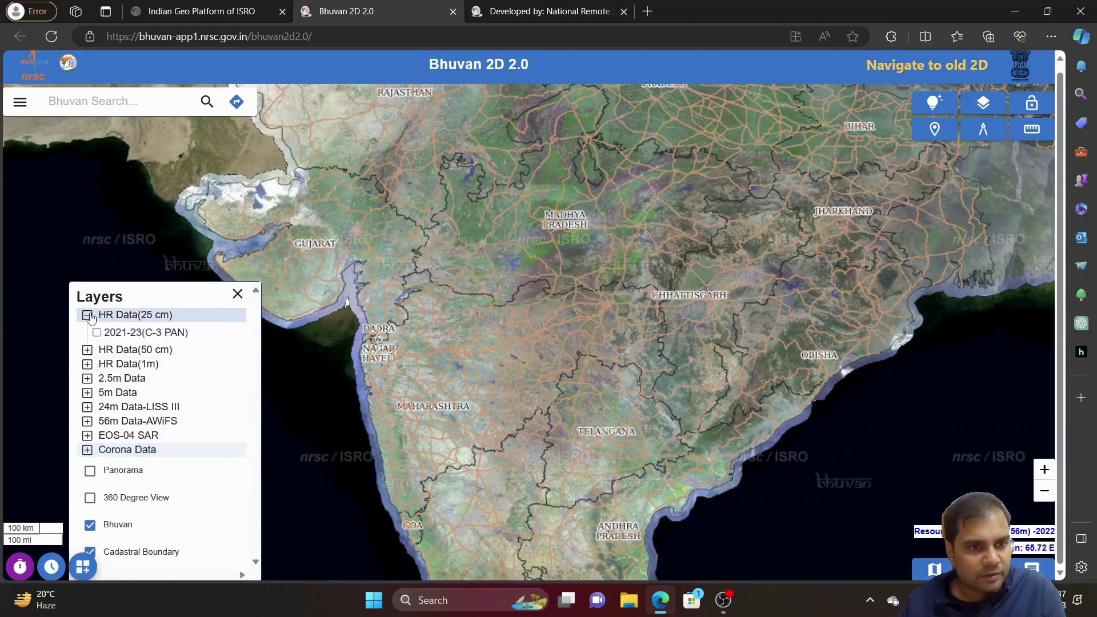
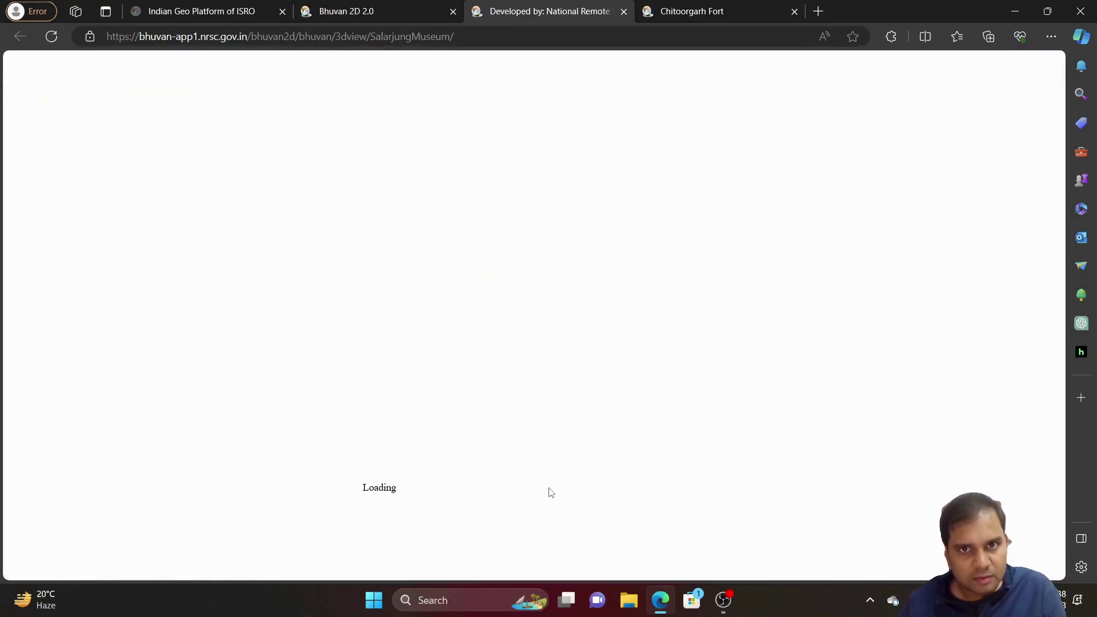
Step: View the Chittorgarh Fort and Salarjung Museum 360-degree panoramas and return to the Bhuvan 2D map
click(712, 4)
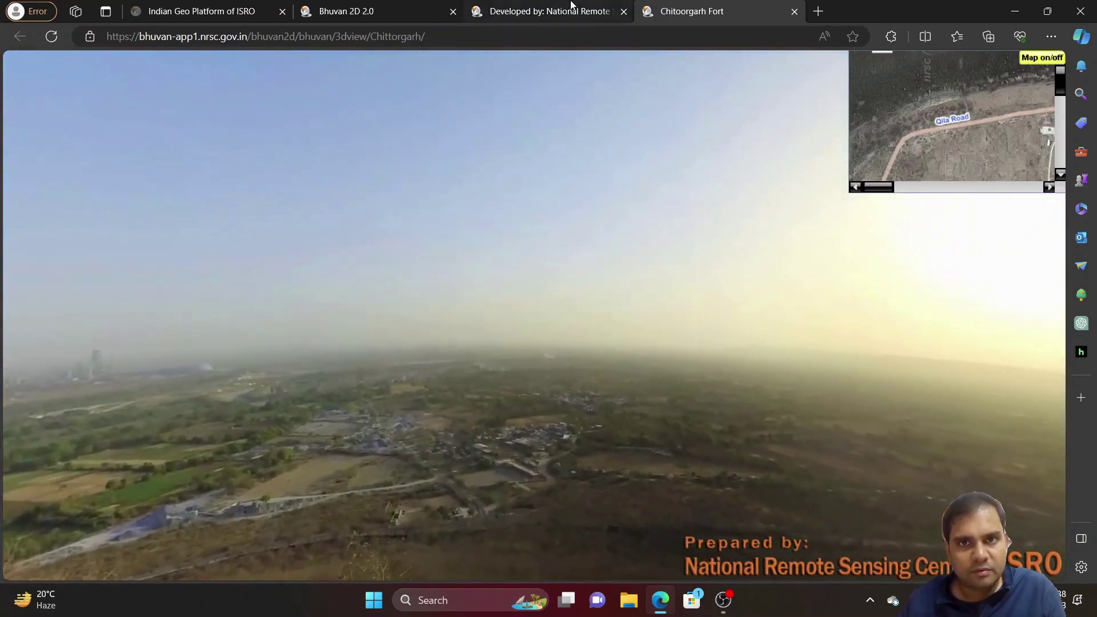
click(572, 11)
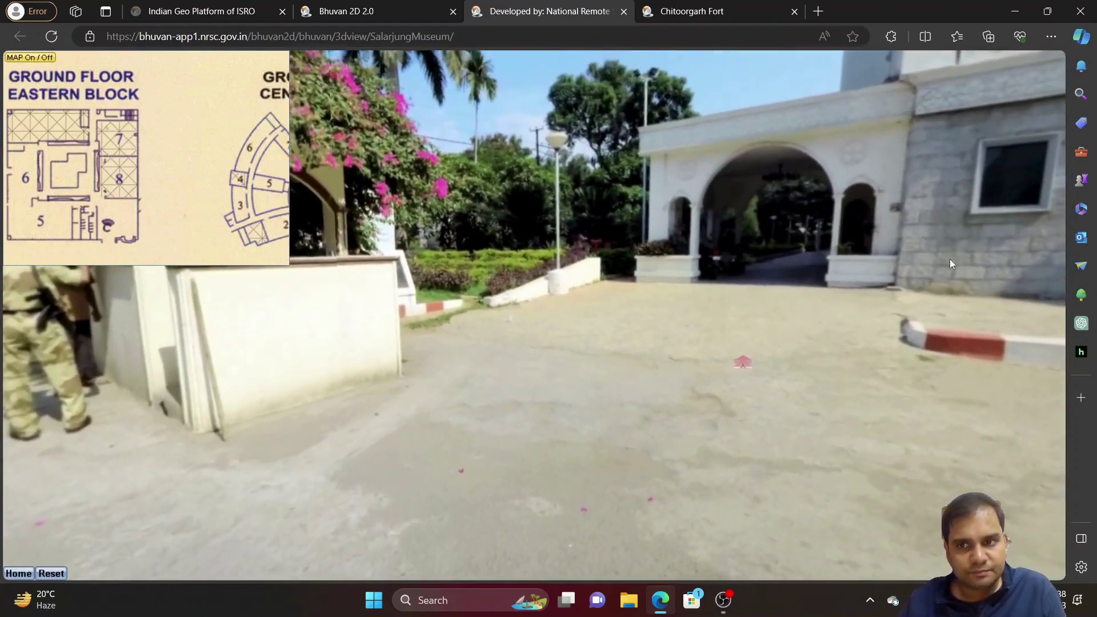
click(405, 11)
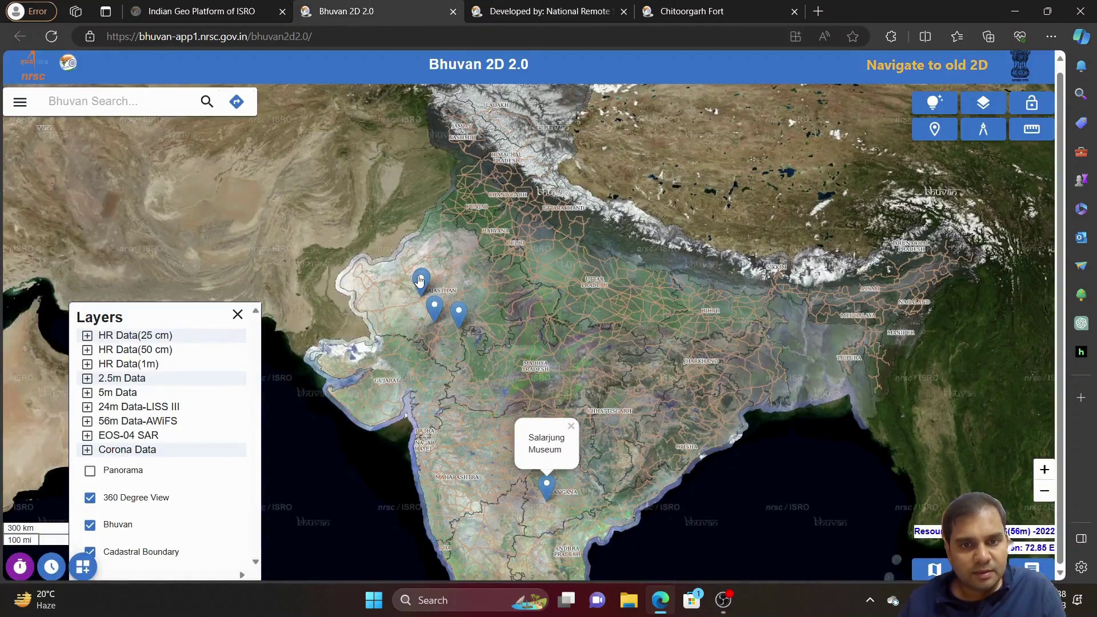
Step: Open the Meharangarh Fort 360-degree view from its marker in Rajasthan and return to the map
click(420, 281)
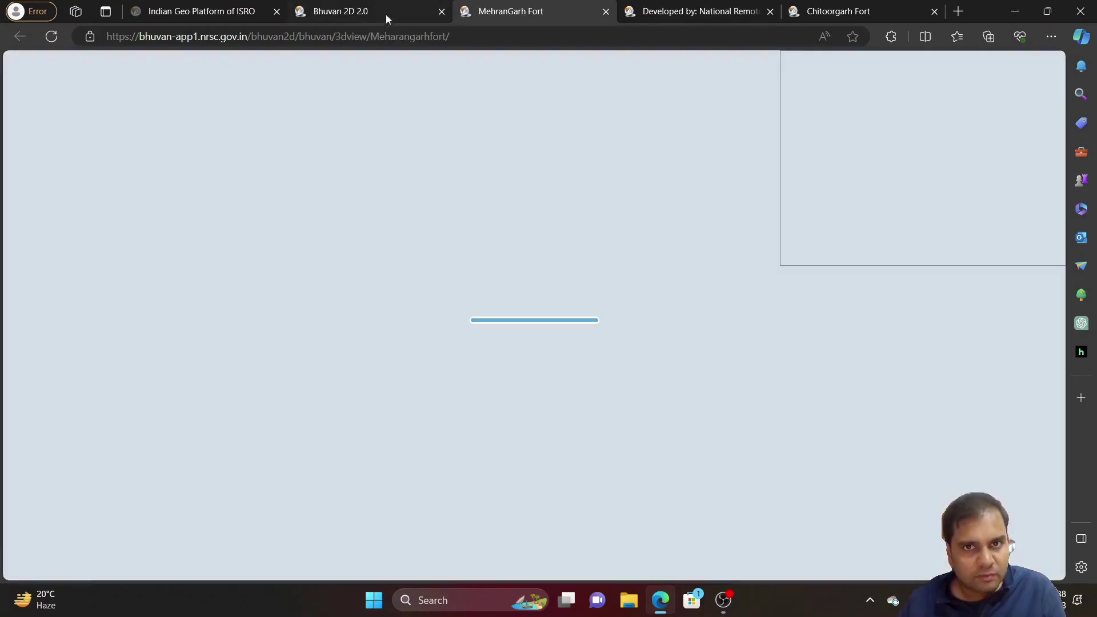
click(393, 7)
click(420, 279)
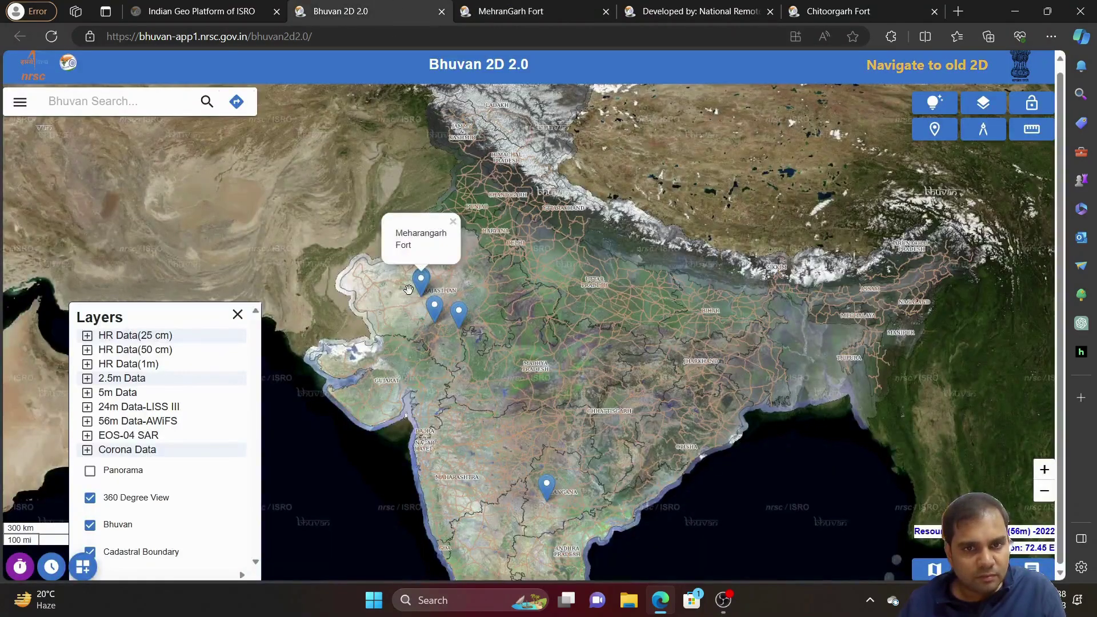
Step: Dismiss the Meharangarh Fort label near Jodhpur and open the 360-degree view of the neighbouring Mandore Fort
scroll(411, 276, up, 2)
scroll(411, 276, up, 1)
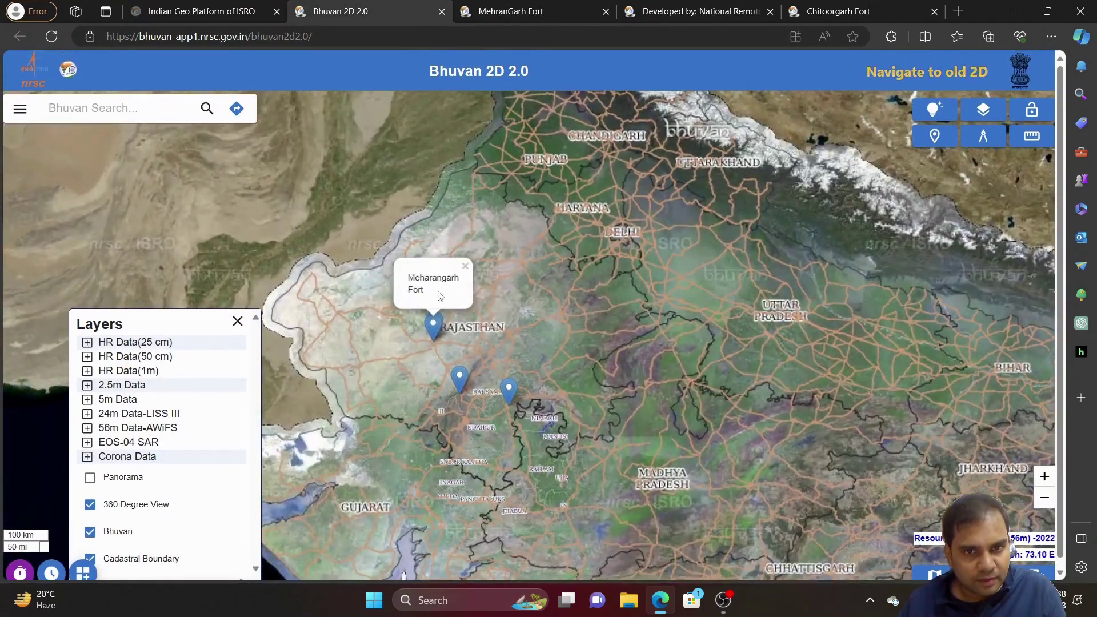
scroll(424, 352, up, 1)
scroll(423, 352, up, 2)
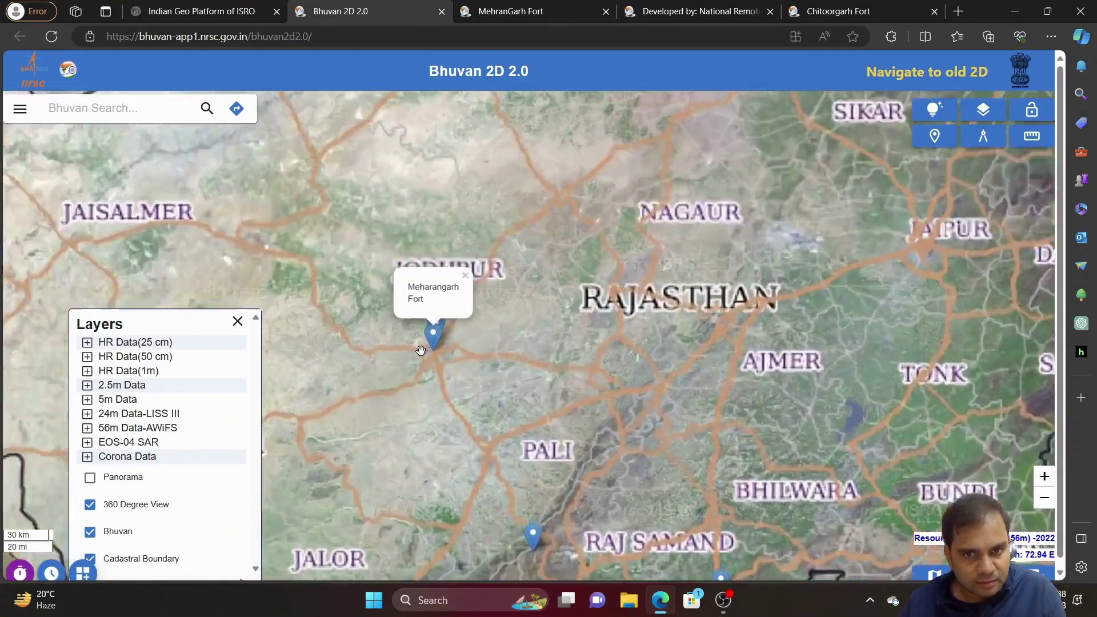
click(471, 276)
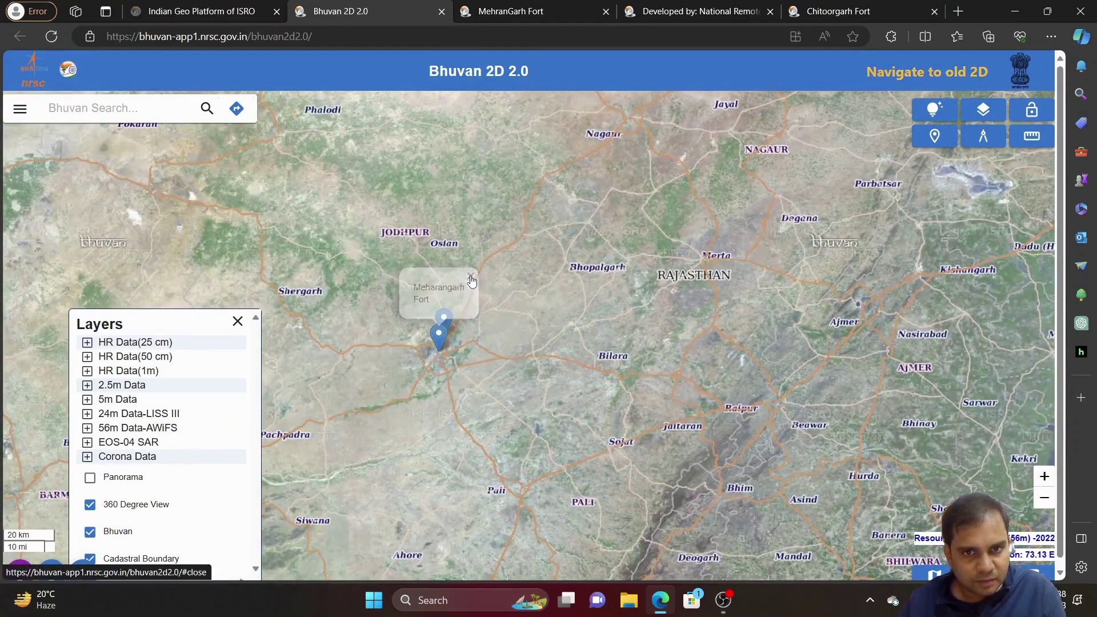
click(445, 317)
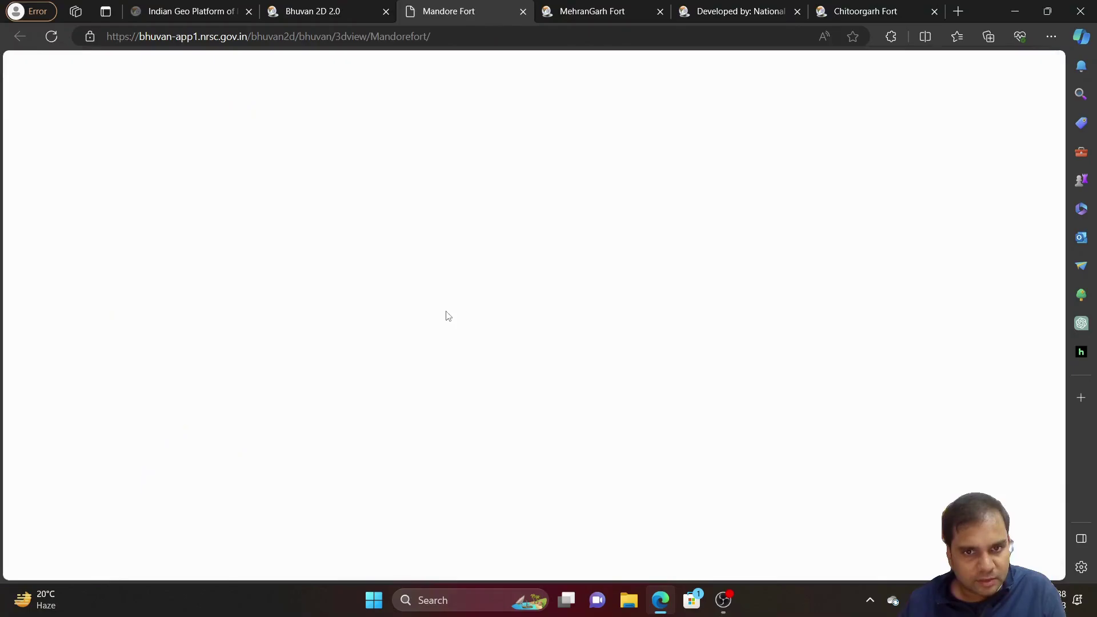
Step: View the Meharangarh Fort panorama and close all the open fort and museum 360-degree view pages
click(595, 12)
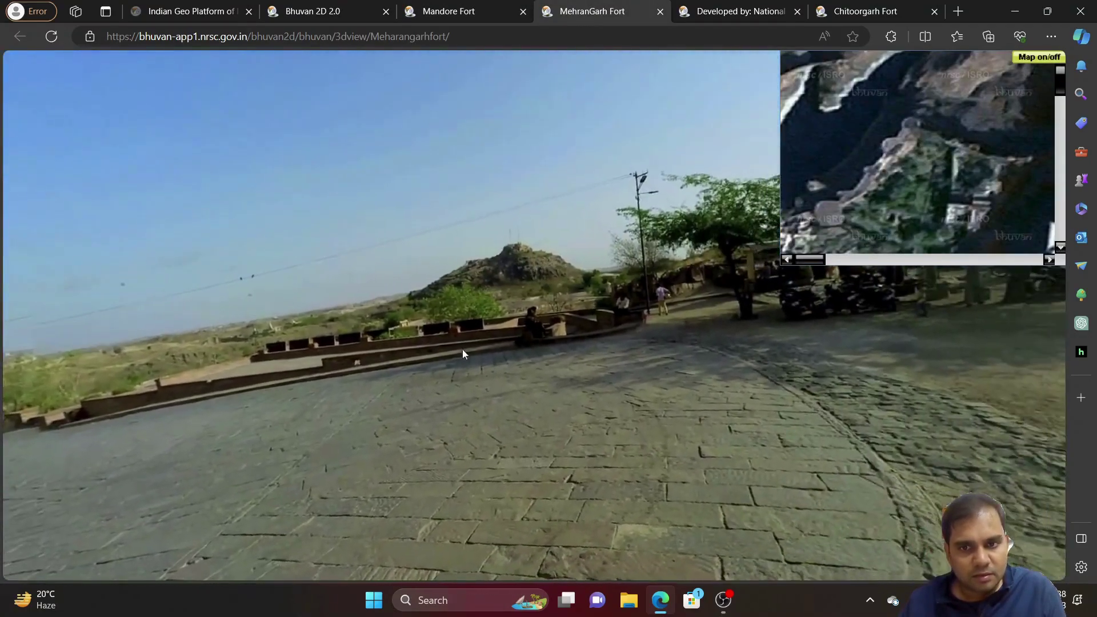
click(660, 12)
click(661, 12)
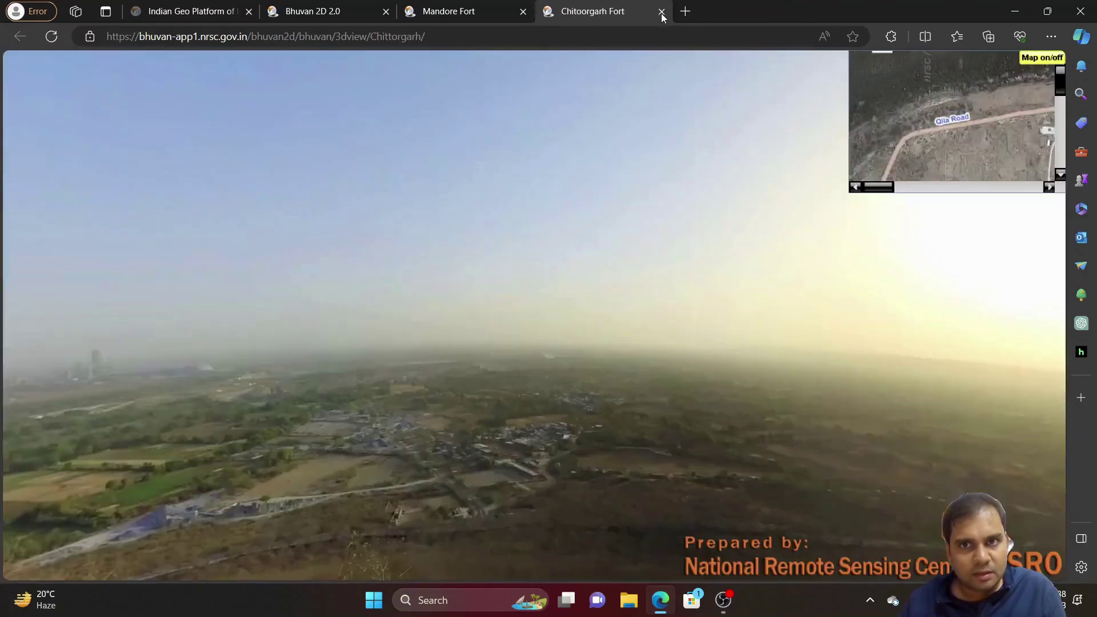
click(662, 12)
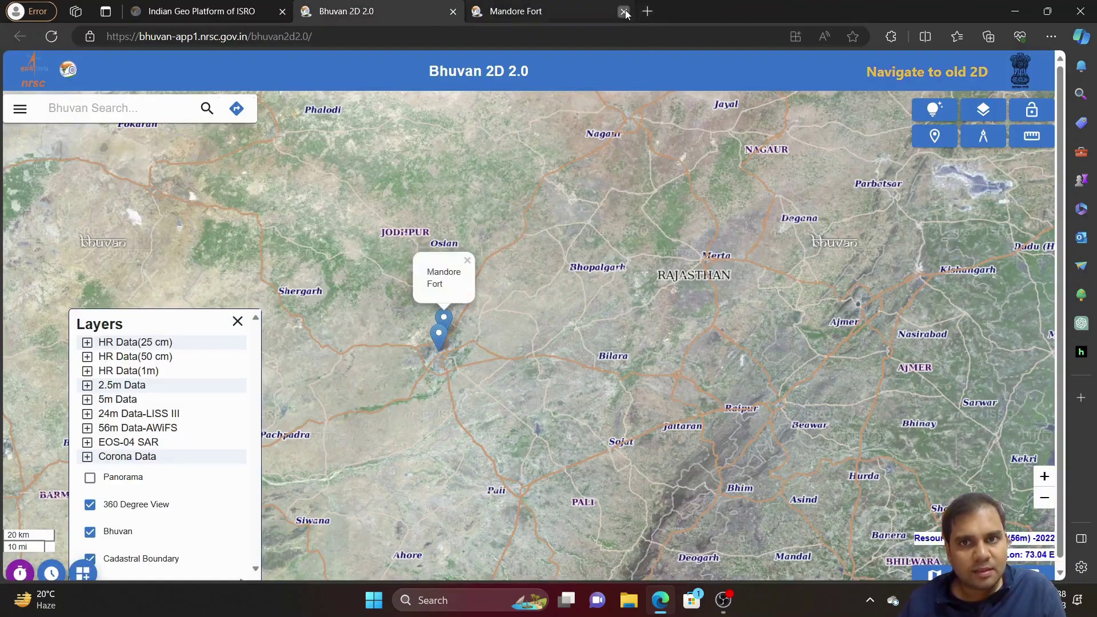
click(624, 12)
Step: Turn off the 360 Degree View layer with all of India in view and close the layer list
scroll(557, 404, down, 3)
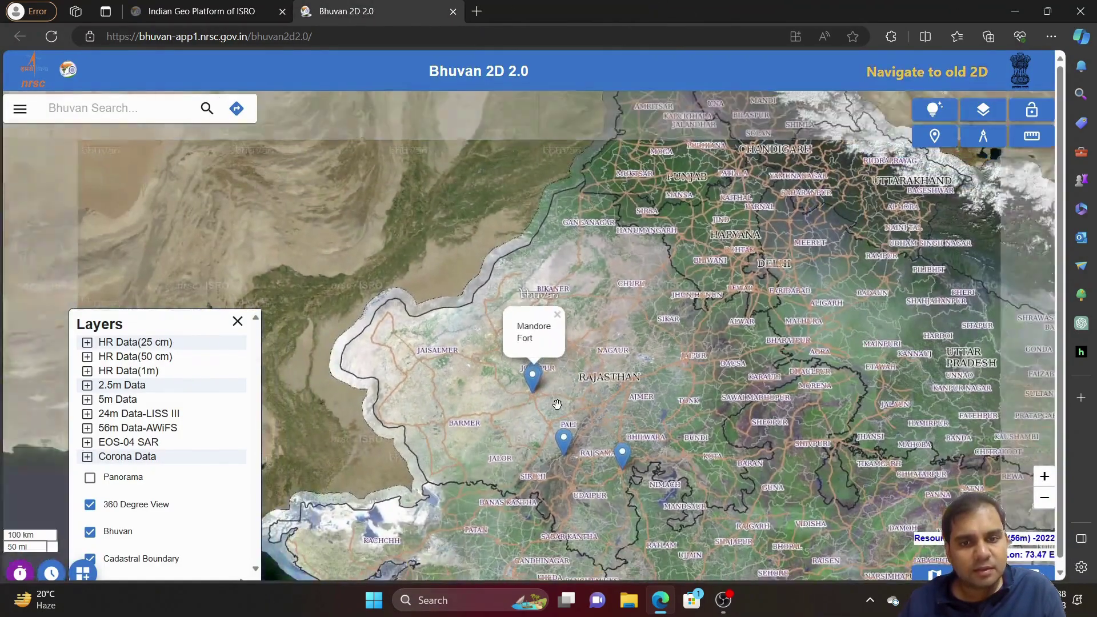
scroll(557, 404, down, 3)
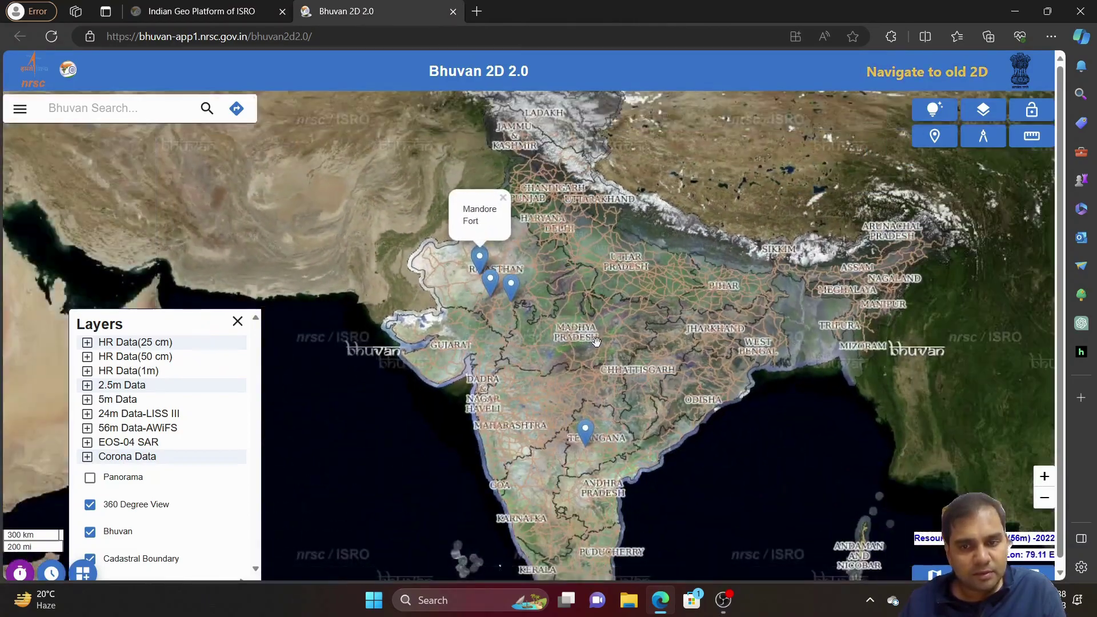
drag(607, 355, 567, 347)
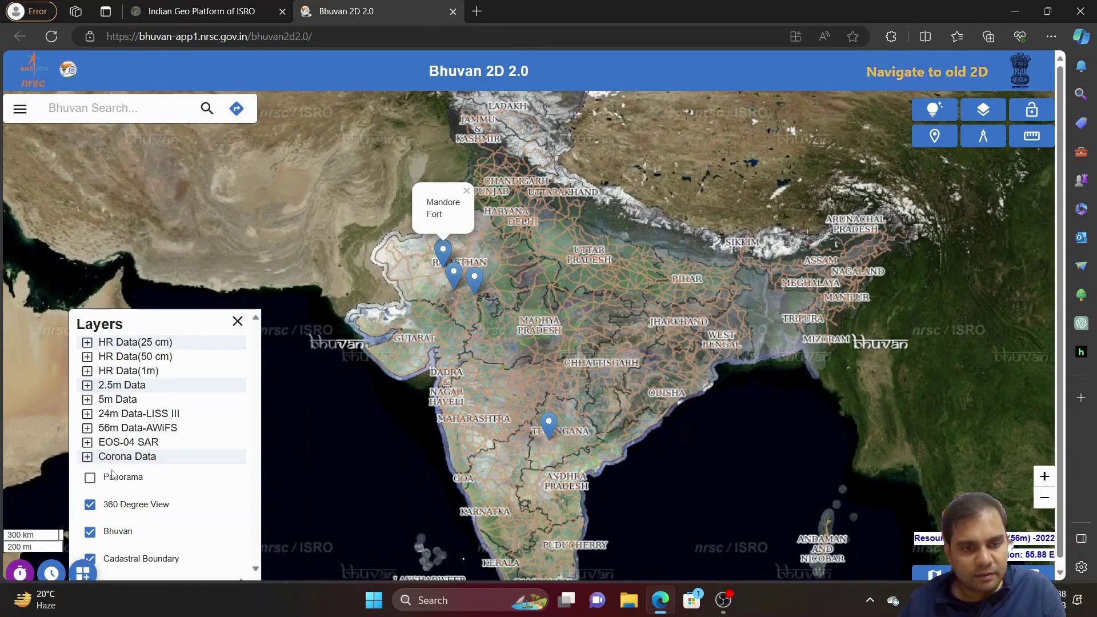
click(90, 505)
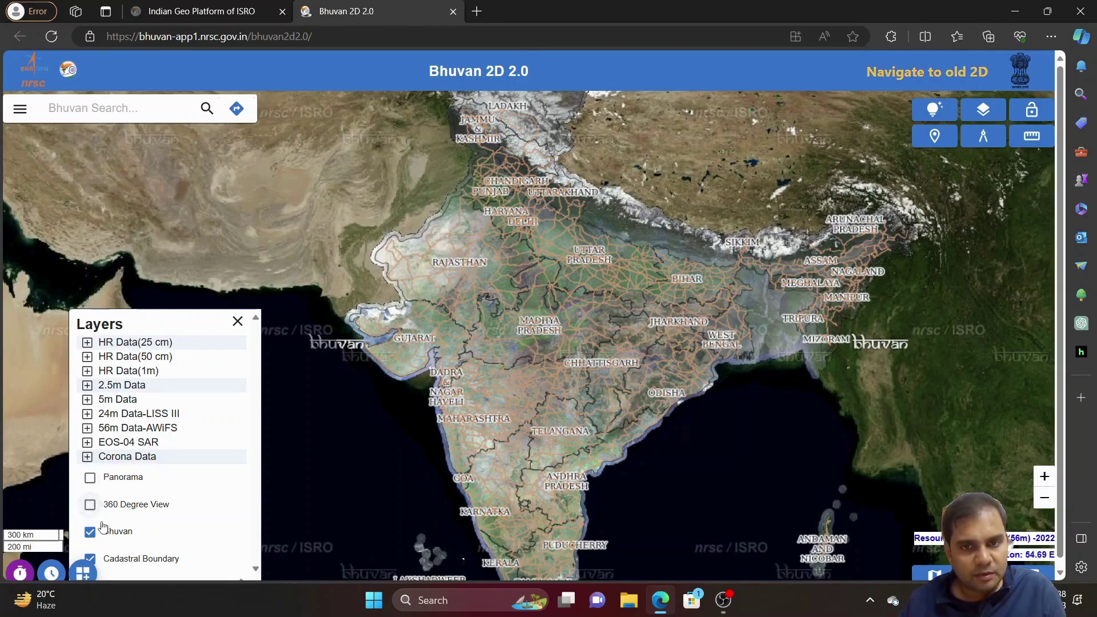
click(237, 321)
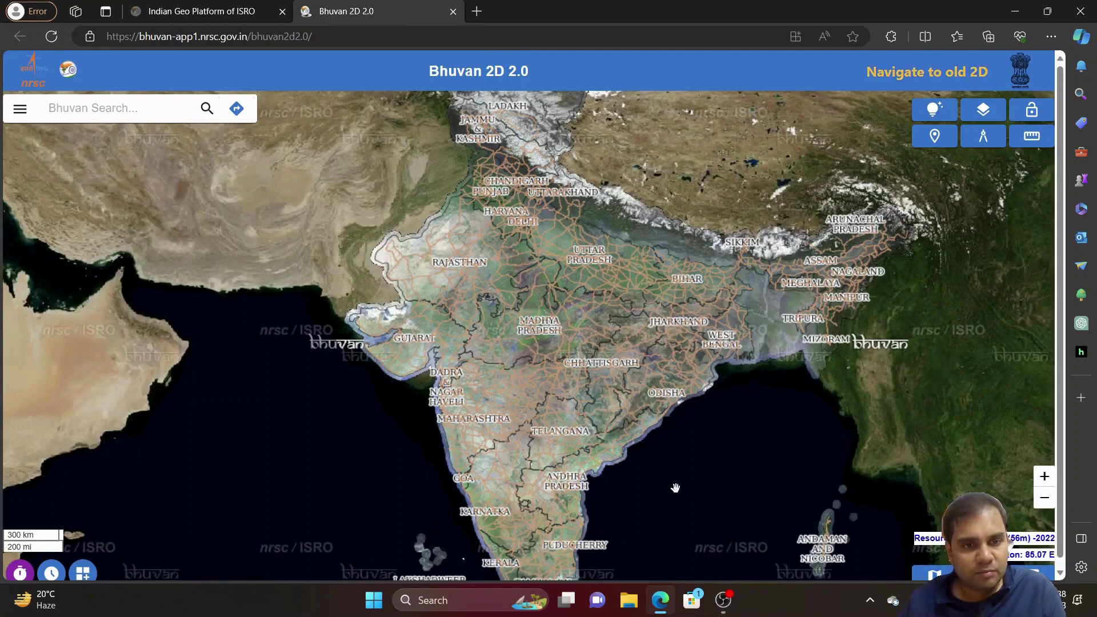
Step: Show the map overview inset with all of India in view and hide it again
scroll(674, 488, down, 1)
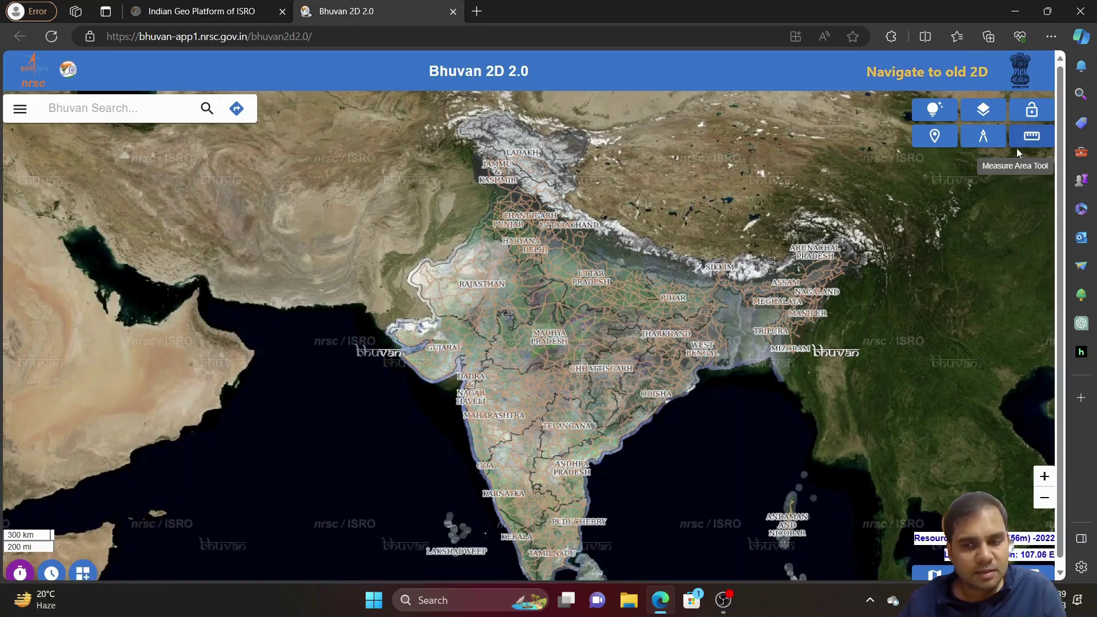
click(926, 577)
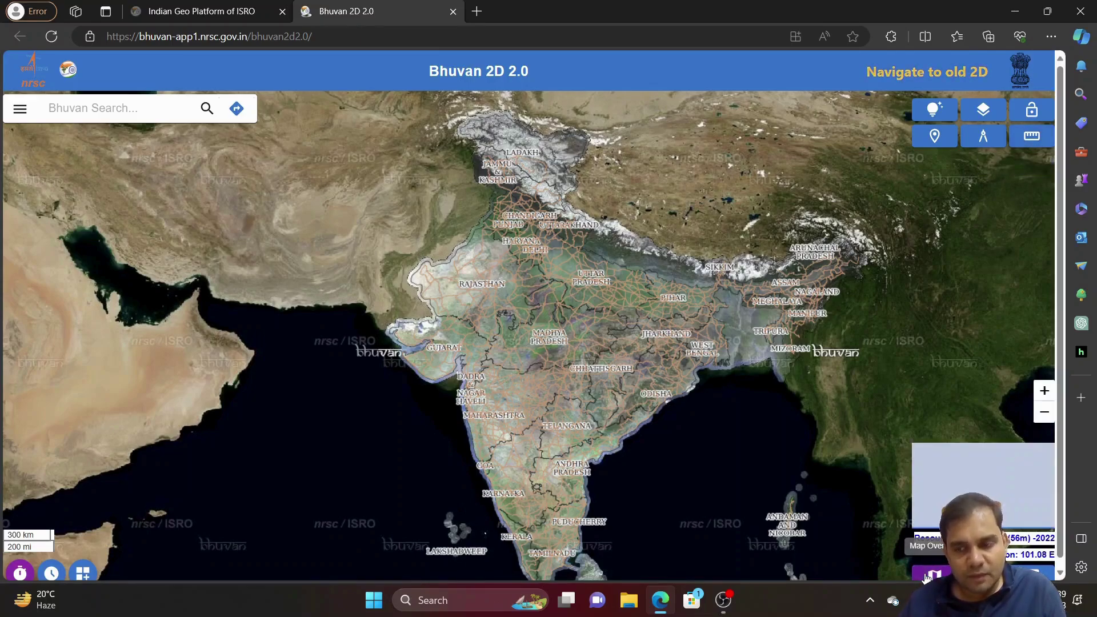
click(926, 577)
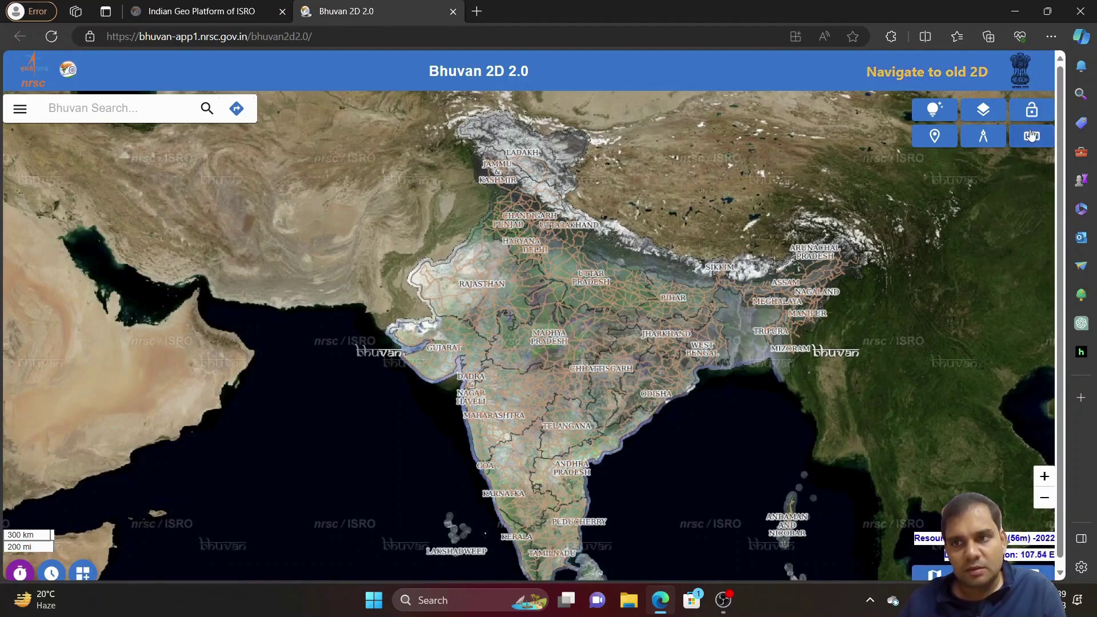
Step: Open the Bhuvan 3D viewer from the Bhuvan home page and look closely at central India around Brahmapuri and Kurkheda
click(204, 11)
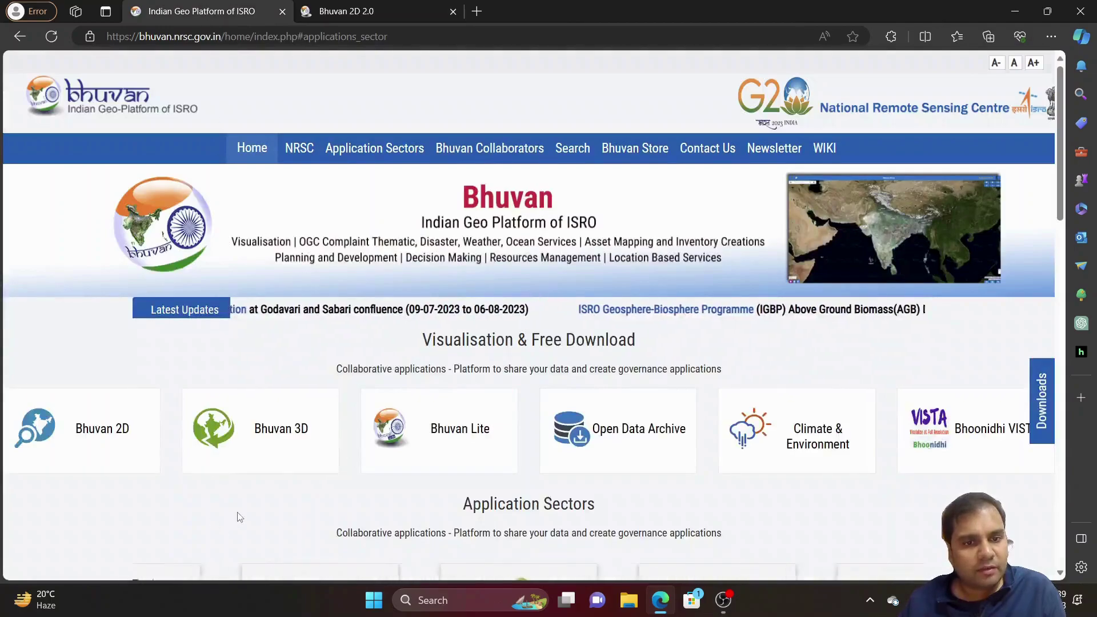
click(278, 428)
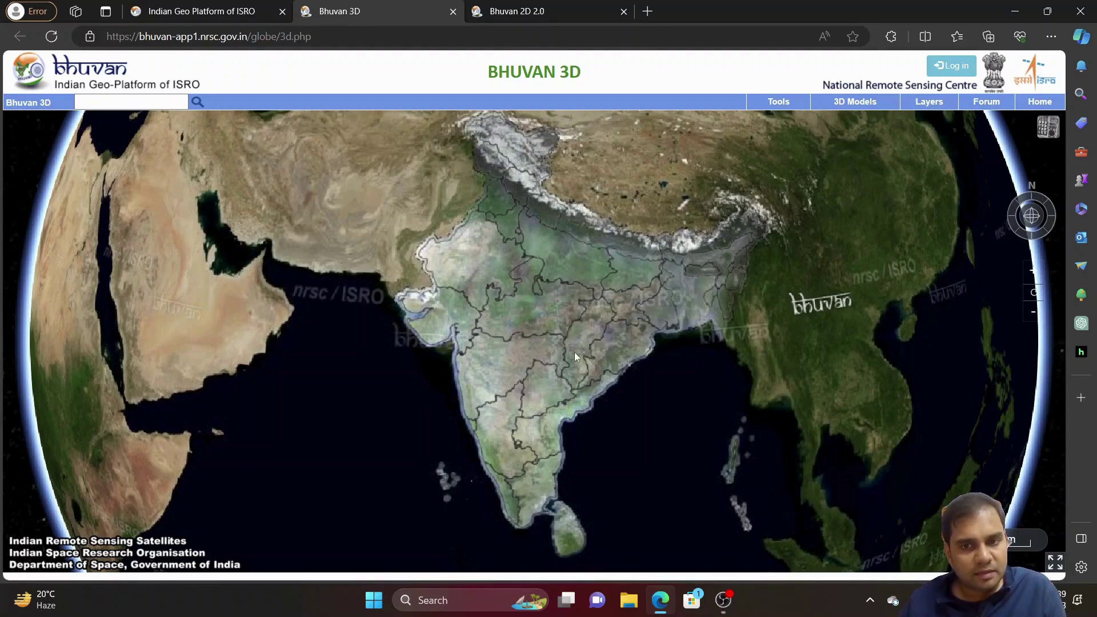
scroll(546, 348, up, 5)
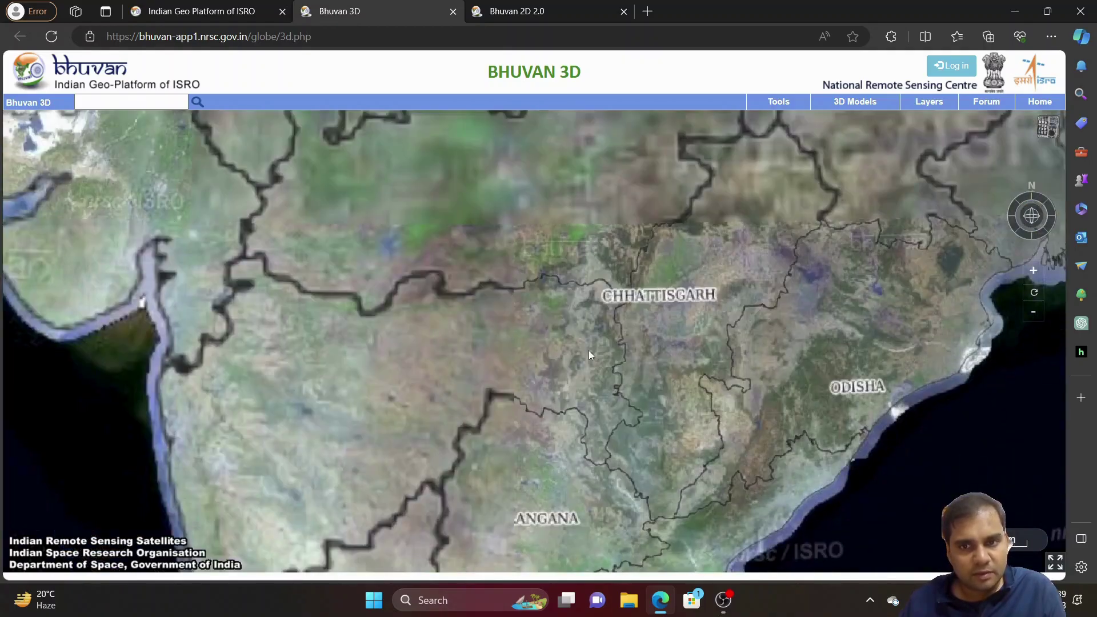
scroll(636, 334, up, 3)
scroll(638, 339, up, 3)
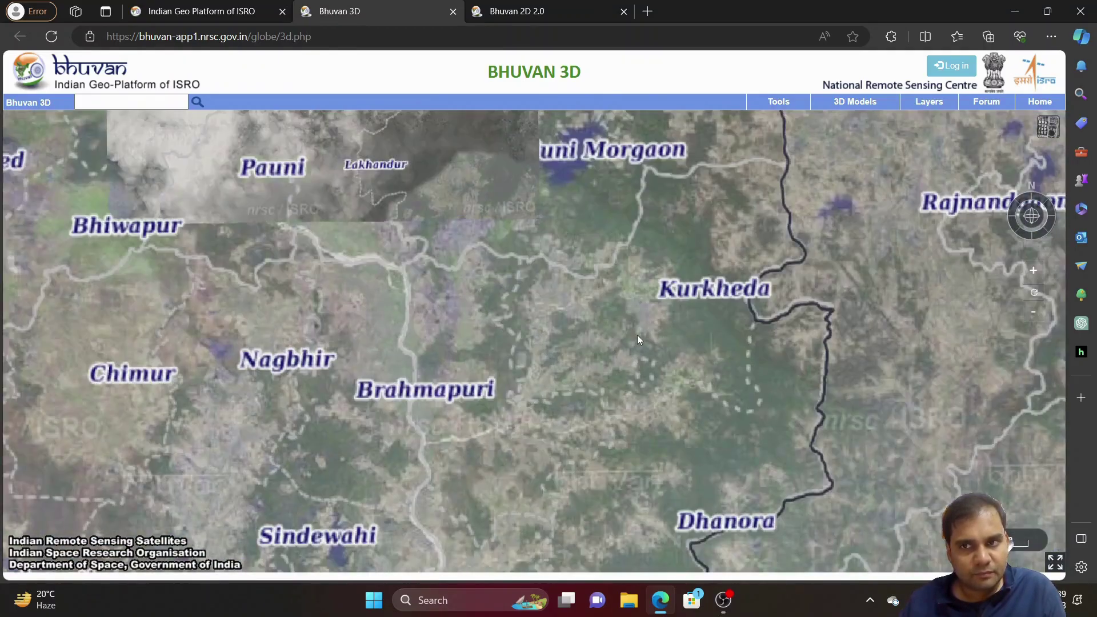
Step: List the available 3D models for Bengaluru, Karnataka
click(855, 102)
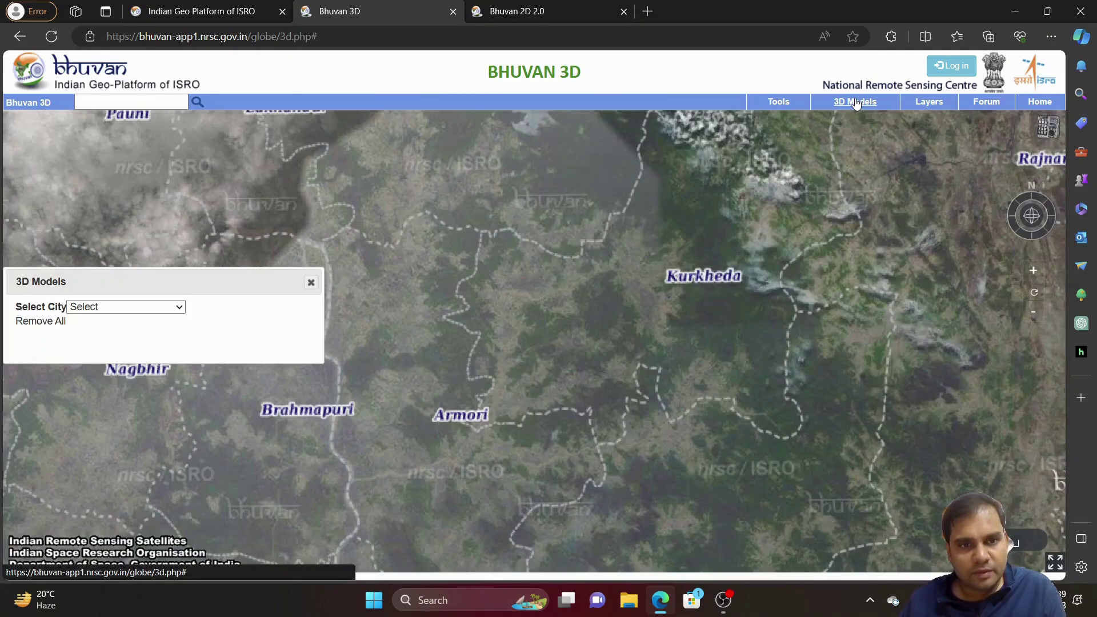
click(166, 310)
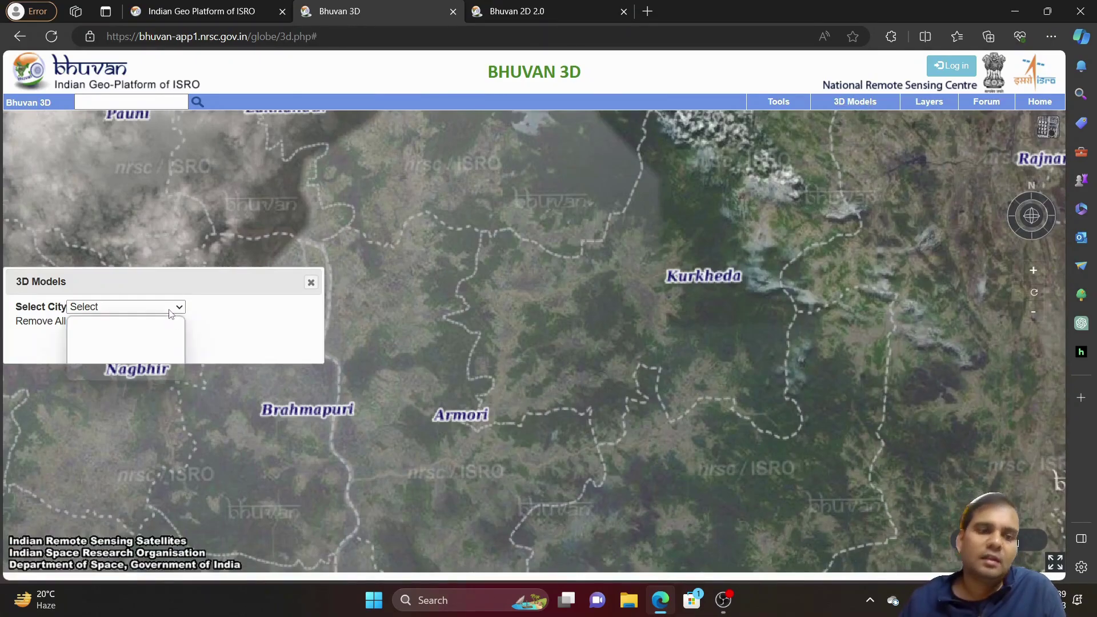
click(167, 332)
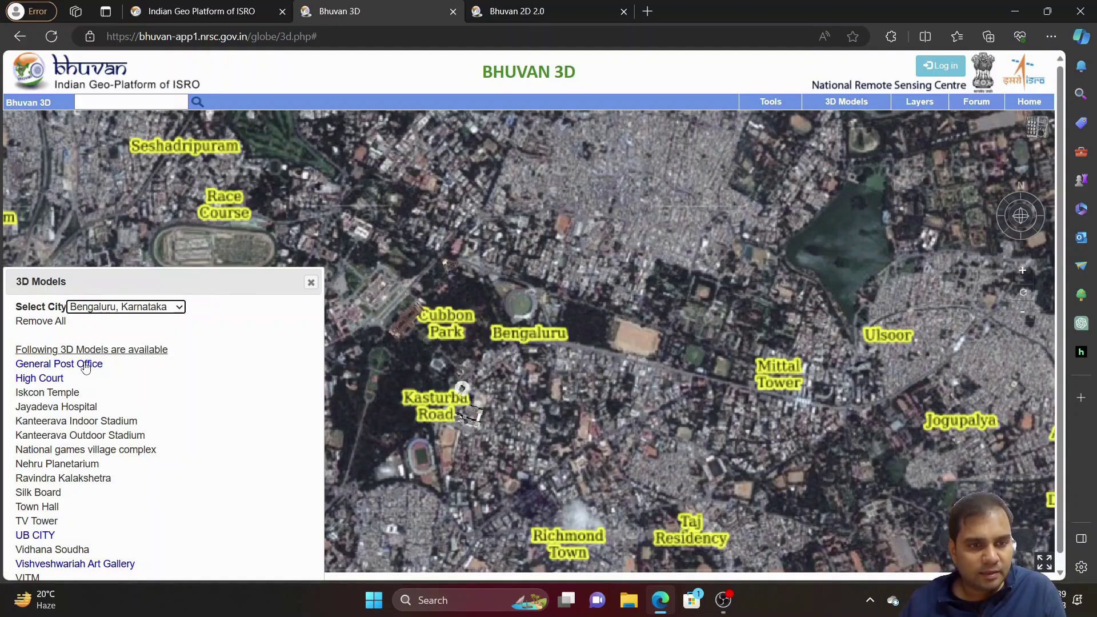
Step: Go to the General Post Office 3D model and view the building from a low, tilted angle
click(85, 365)
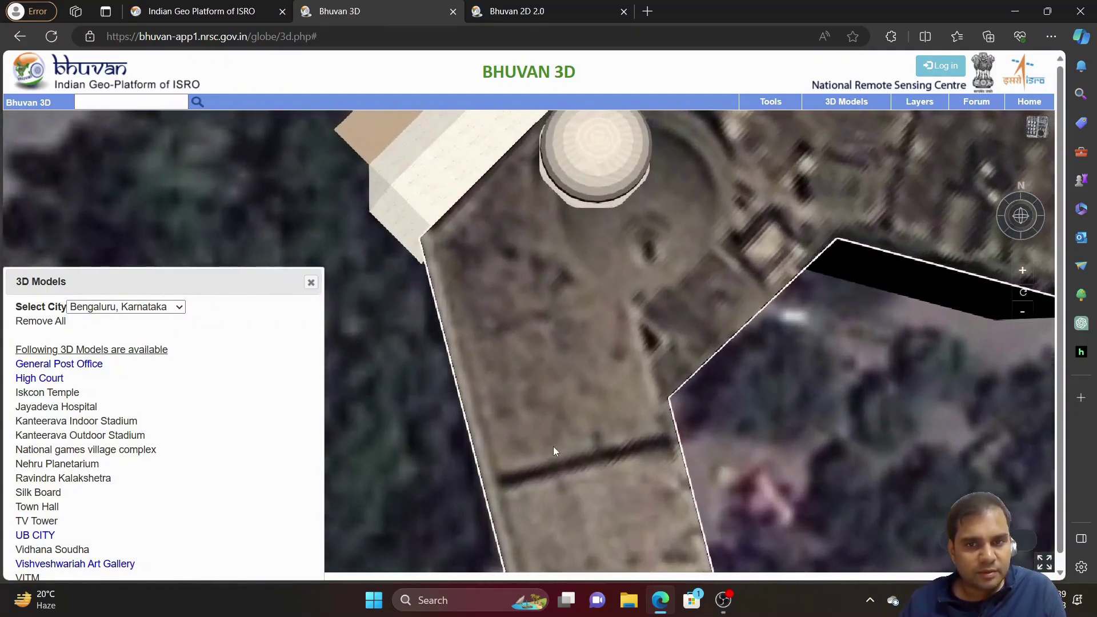
scroll(553, 446, down, 5)
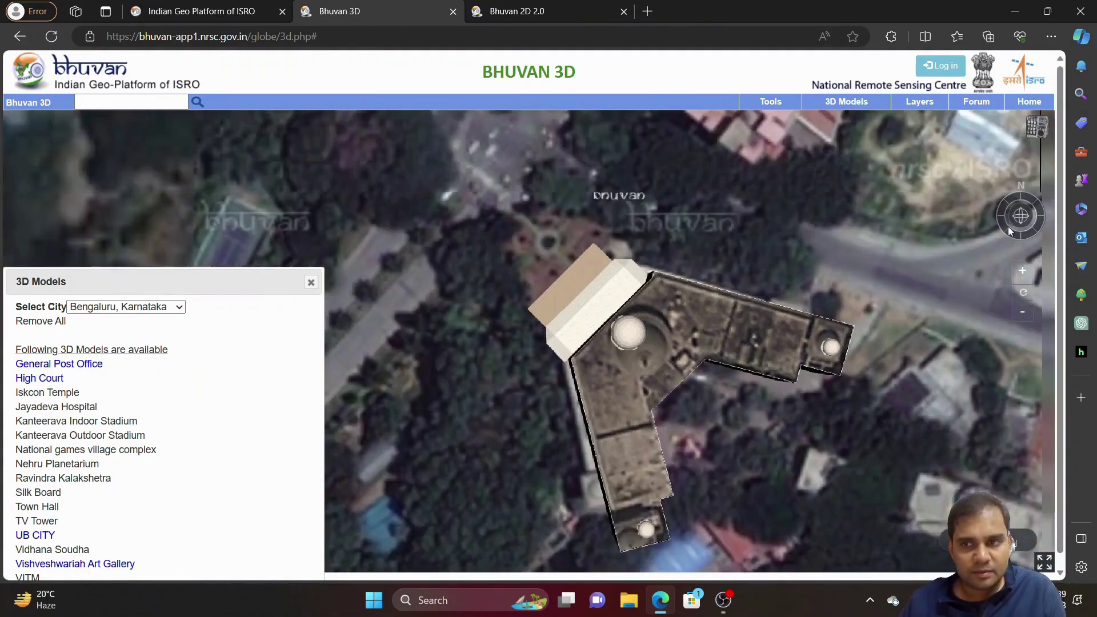
drag(1009, 232, 1011, 274)
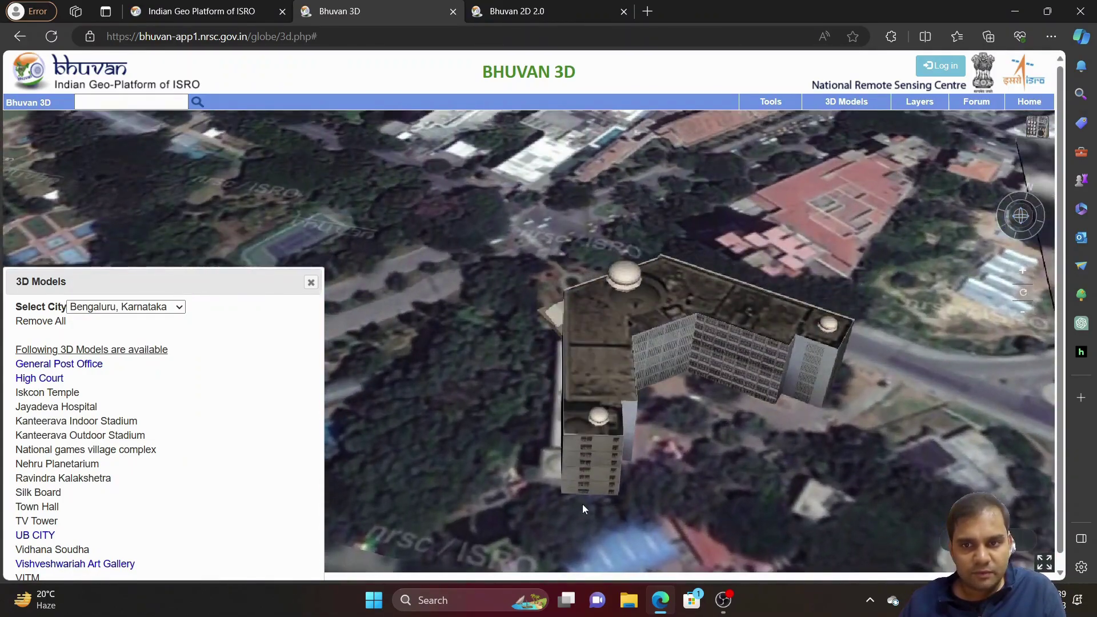
drag(1017, 223, 1017, 201)
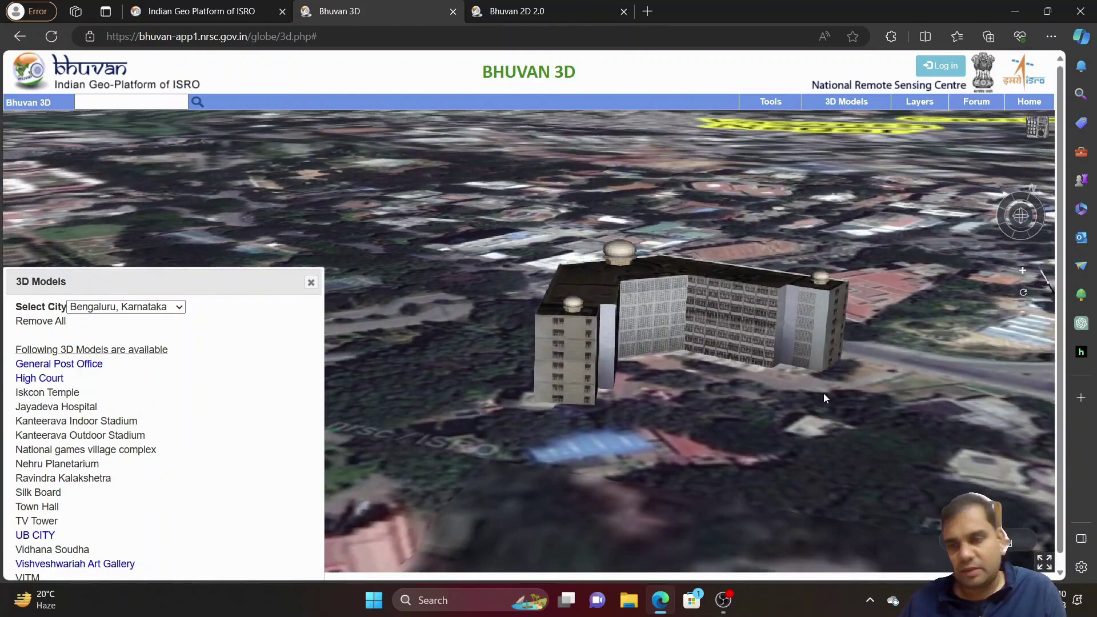
drag(823, 393, 706, 434)
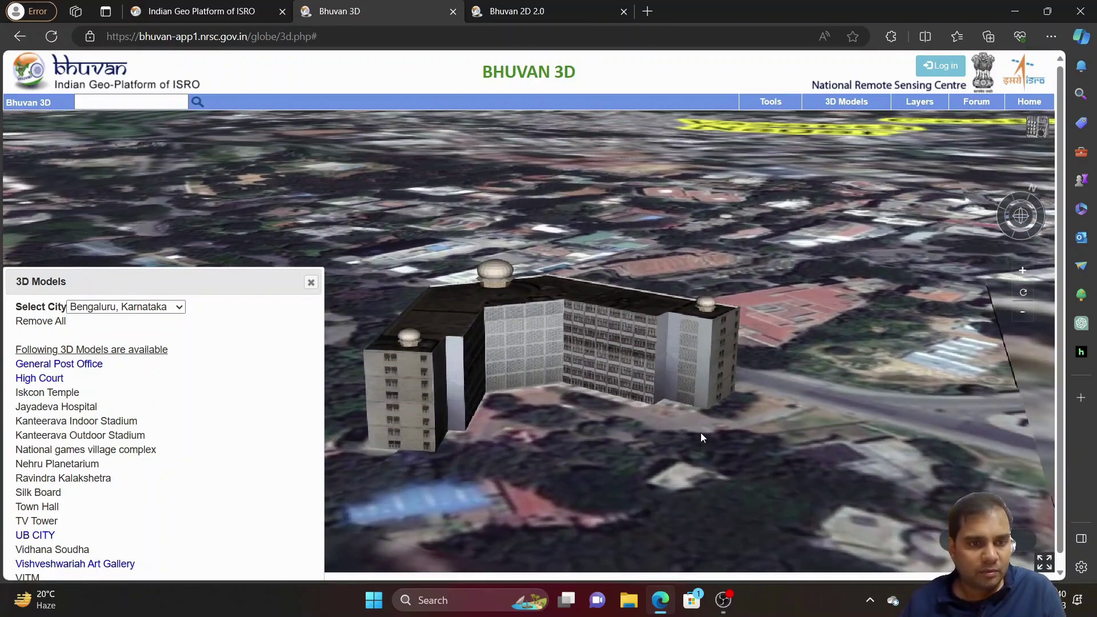
Step: Go to the High Court 3D model and view the whole building with its surroundings from a tilted angle
click(54, 379)
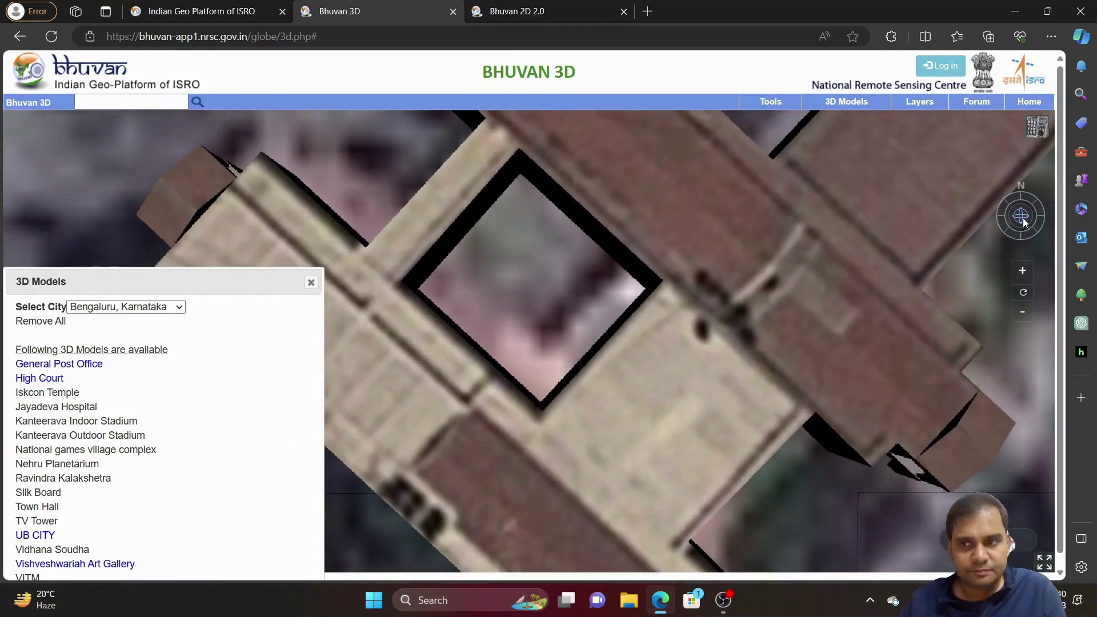
drag(1025, 222, 1038, 216)
drag(905, 368, 622, 387)
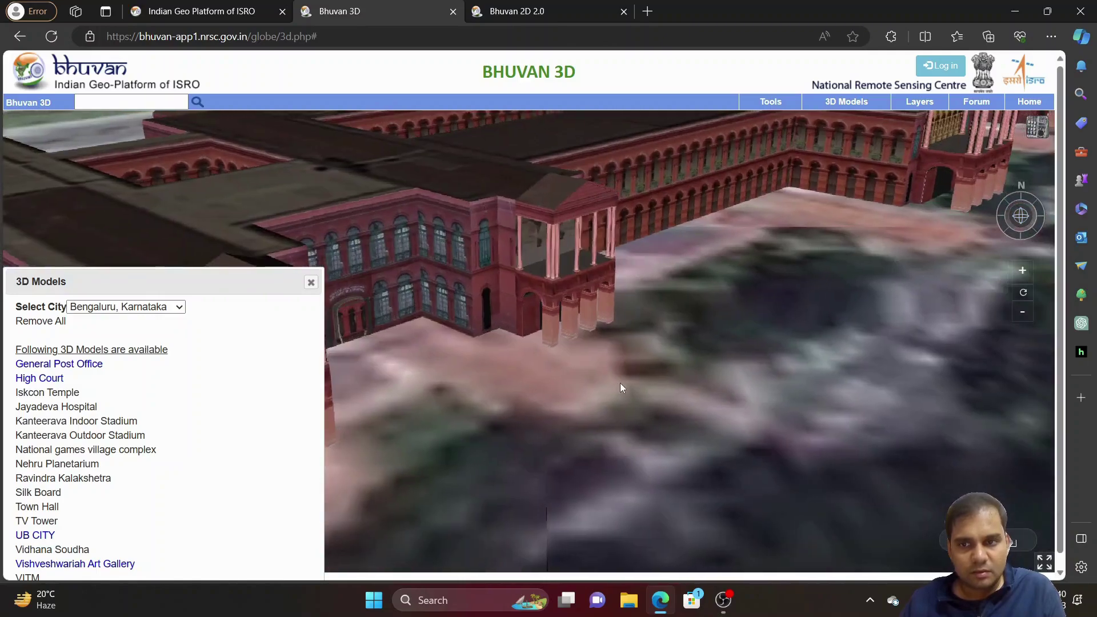
drag(760, 295, 784, 414)
scroll(782, 414, down, 3)
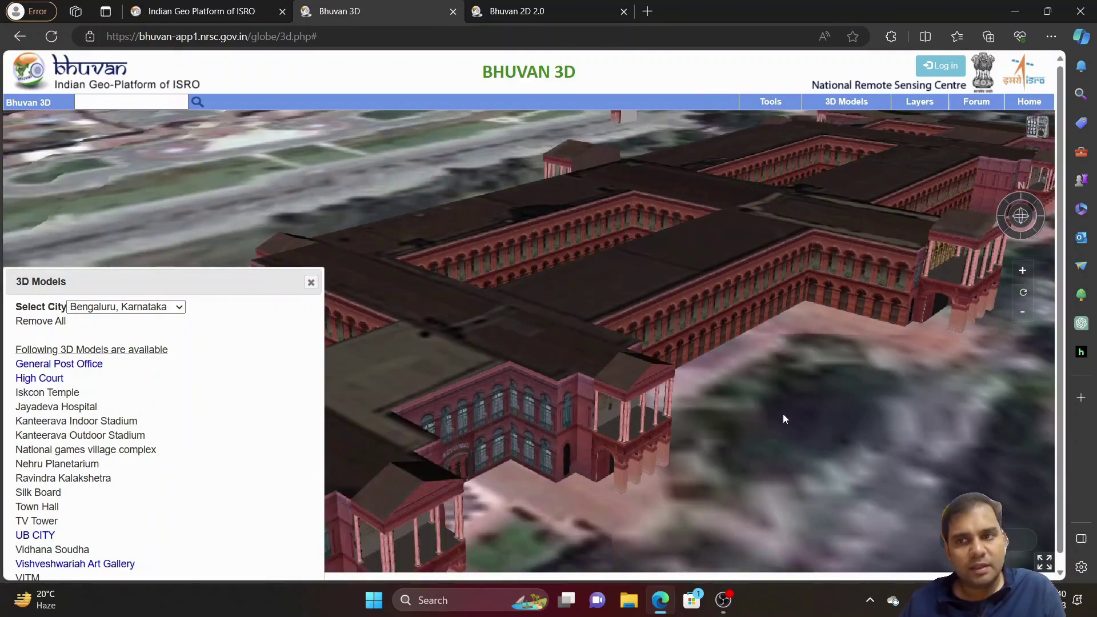
scroll(783, 413, down, 2)
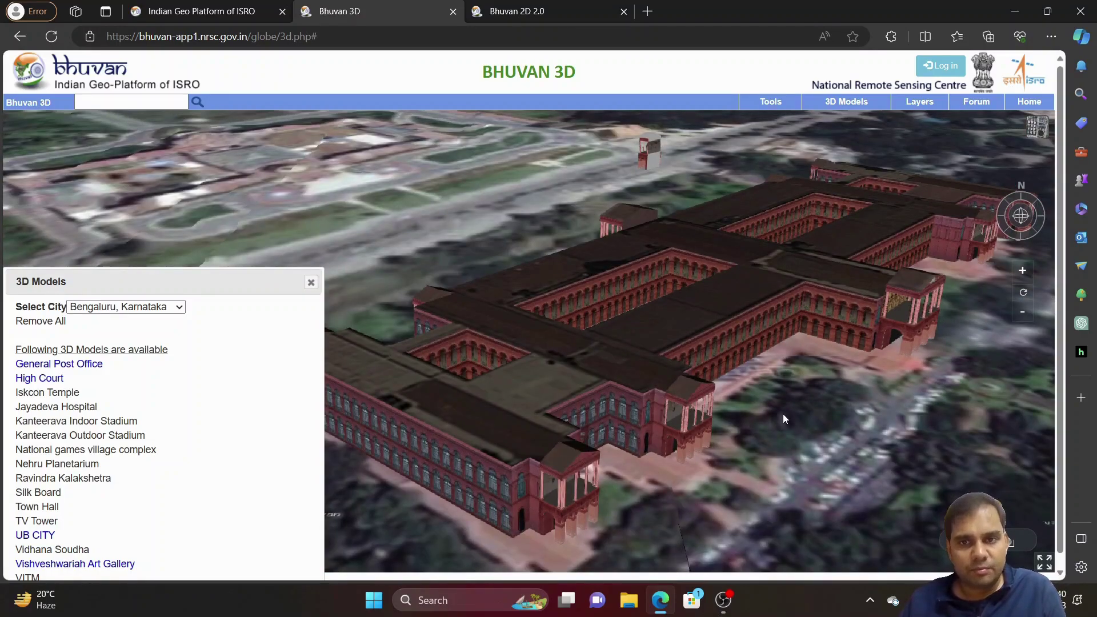
scroll(782, 414, down, 2)
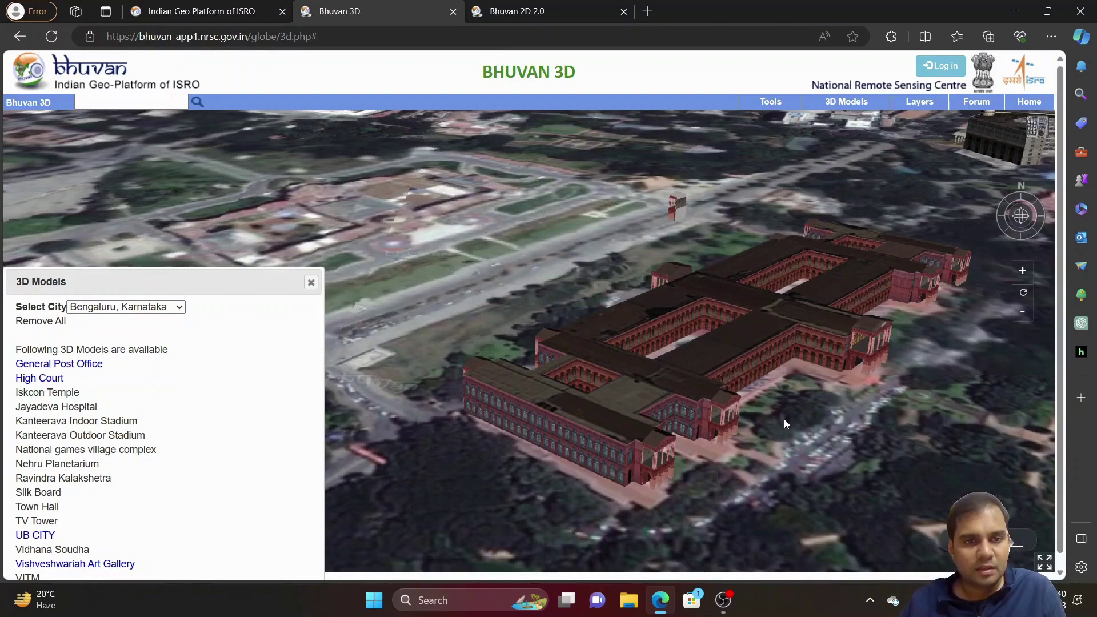
drag(790, 453, 670, 460)
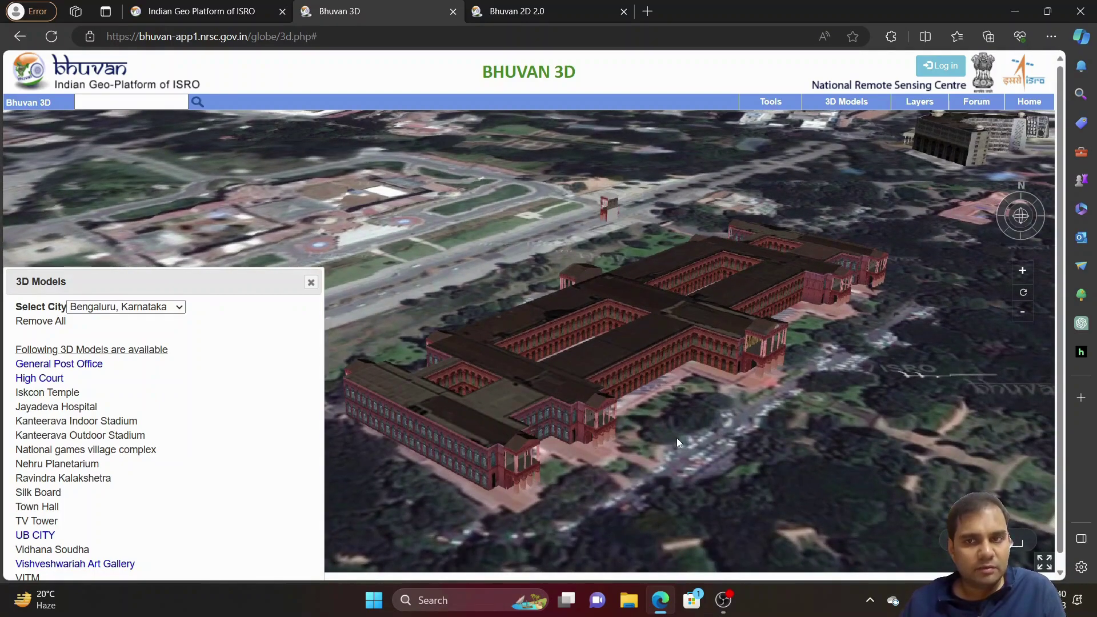
Step: Choose Dehradun, Uttarakhand as the 3D models city and leave the model list
click(163, 307)
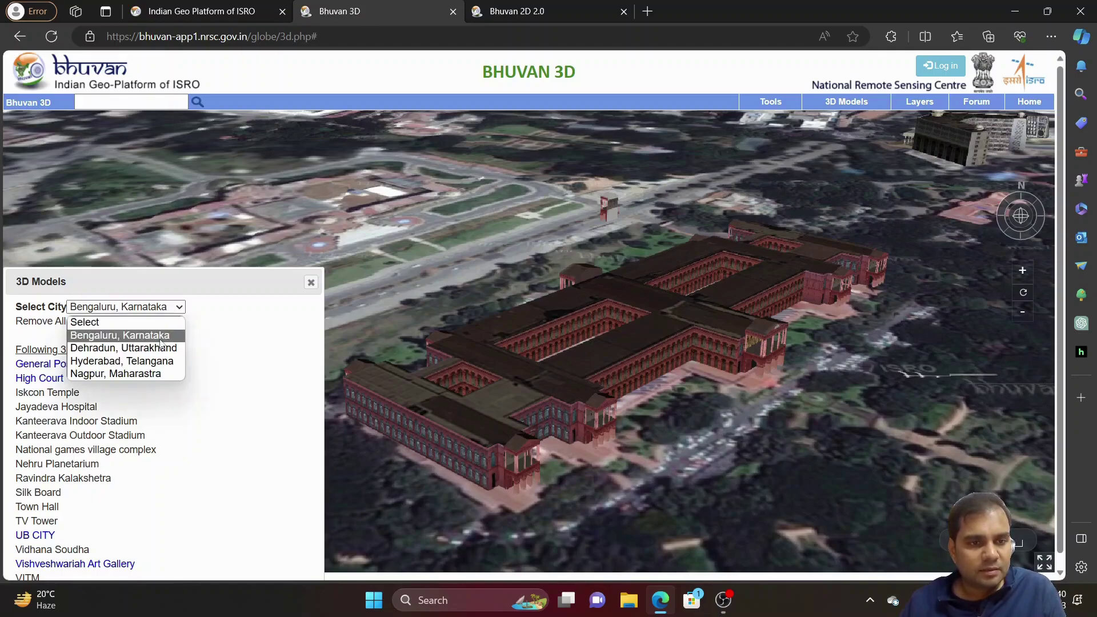
click(132, 346)
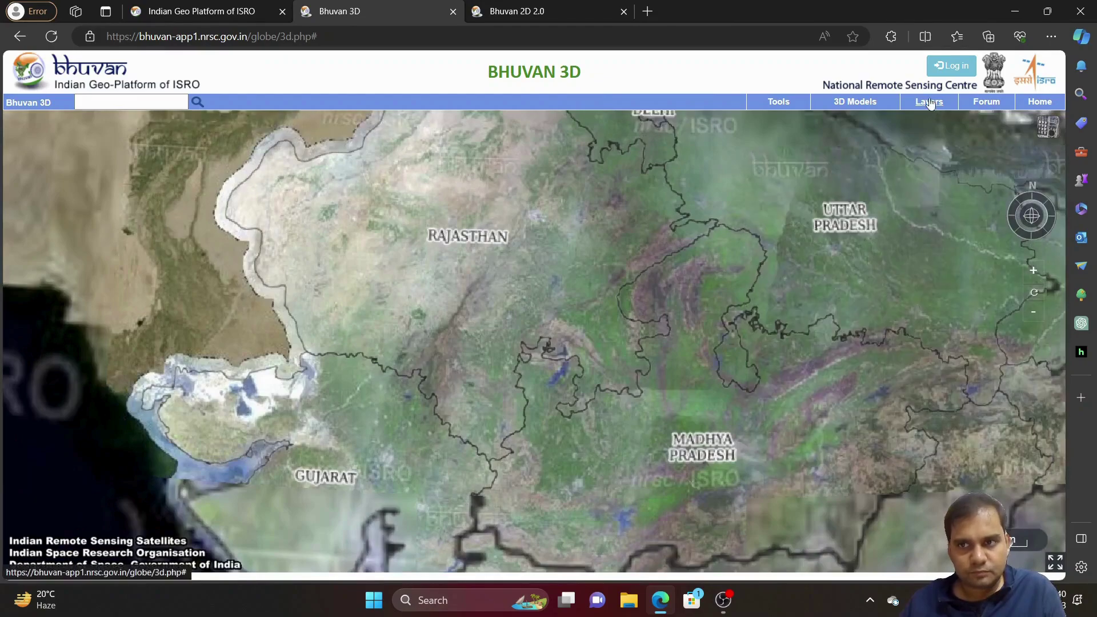
Step: Turn on the Rivers layer, close the layer list and show the river network across India
click(930, 102)
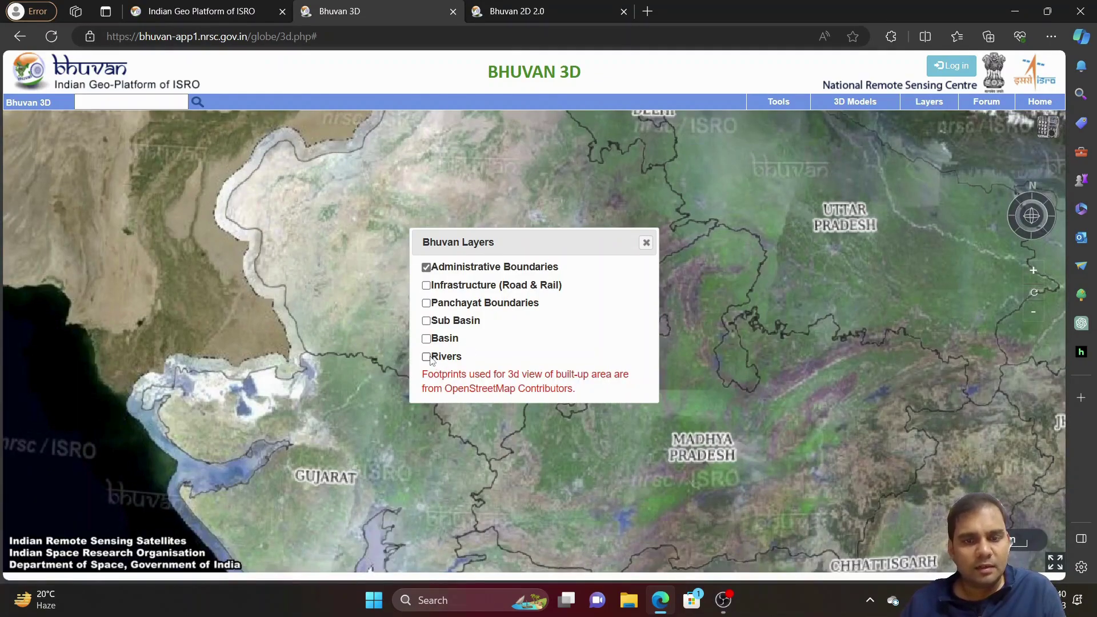
click(645, 243)
scroll(749, 358, down, 5)
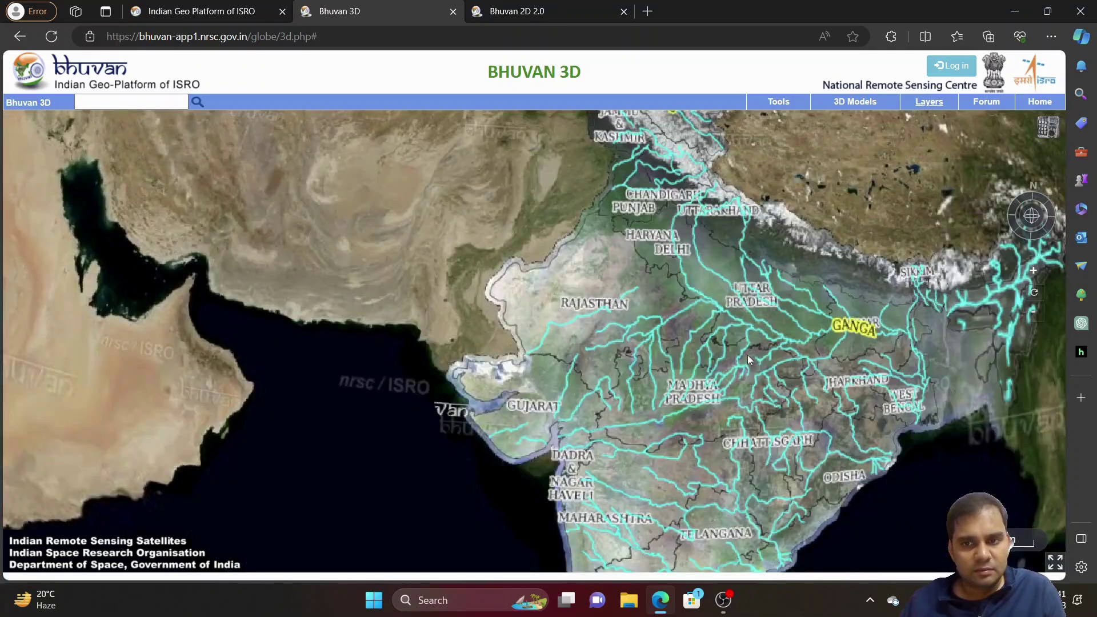
Step: Examine the rivers and terrain around Rewa and Chitrakoot up close in a tilted view
scroll(748, 354, up, 8)
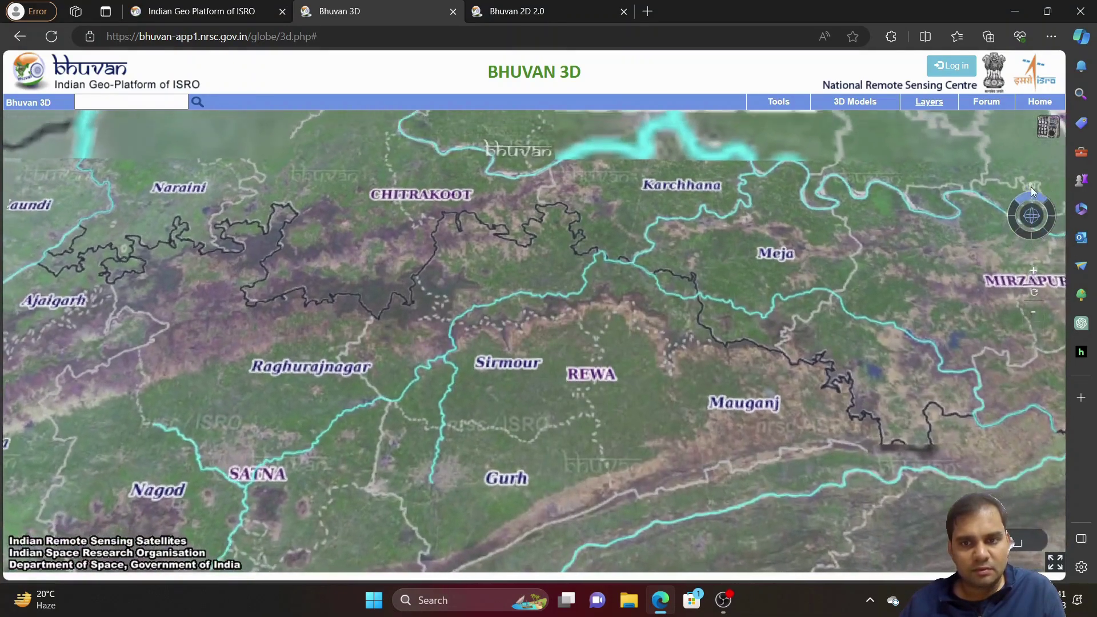
drag(1031, 187, 1032, 211)
scroll(550, 331, up, 5)
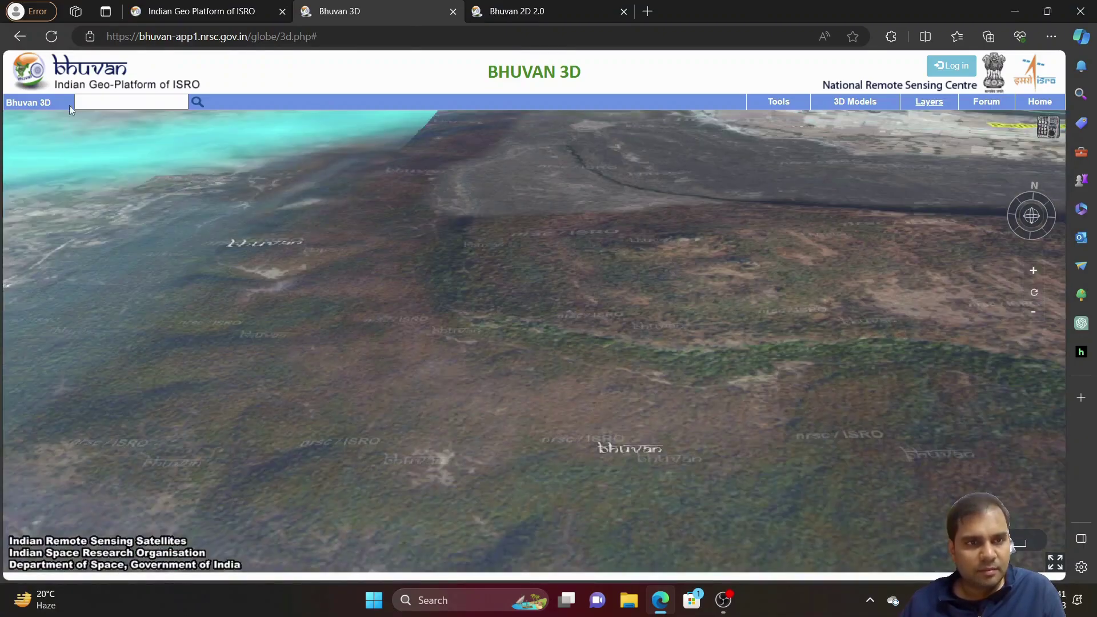
Step: Search for bhubaneswar, go to the Bhubaneswar Chemist and Druggist Association Office in Khordha District, Odisha, and close the results
click(136, 99)
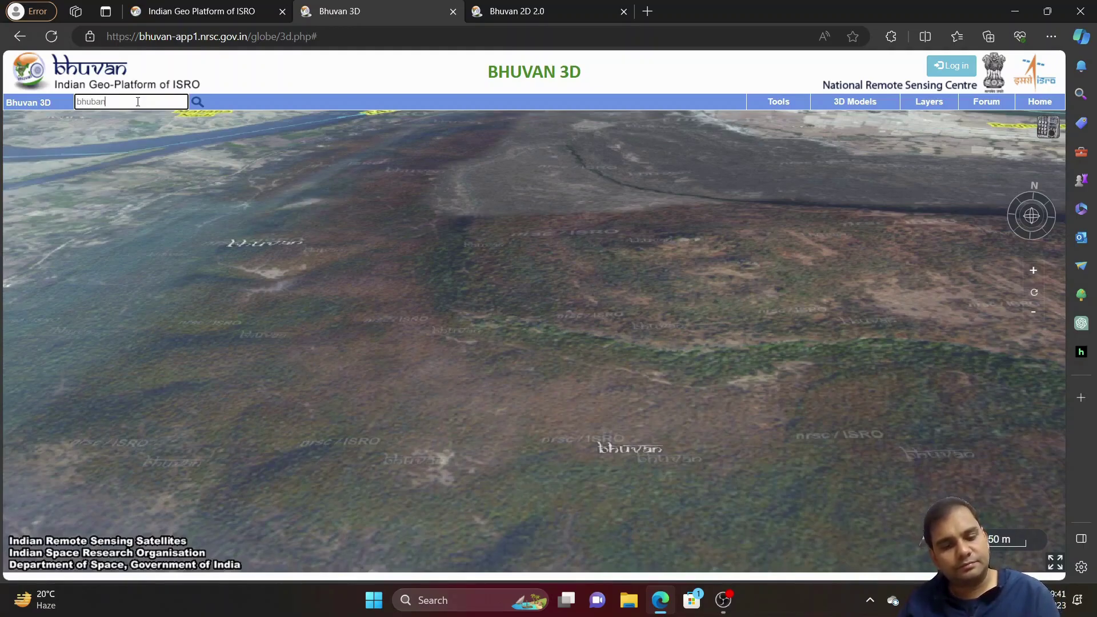
text(bhubaneswar)
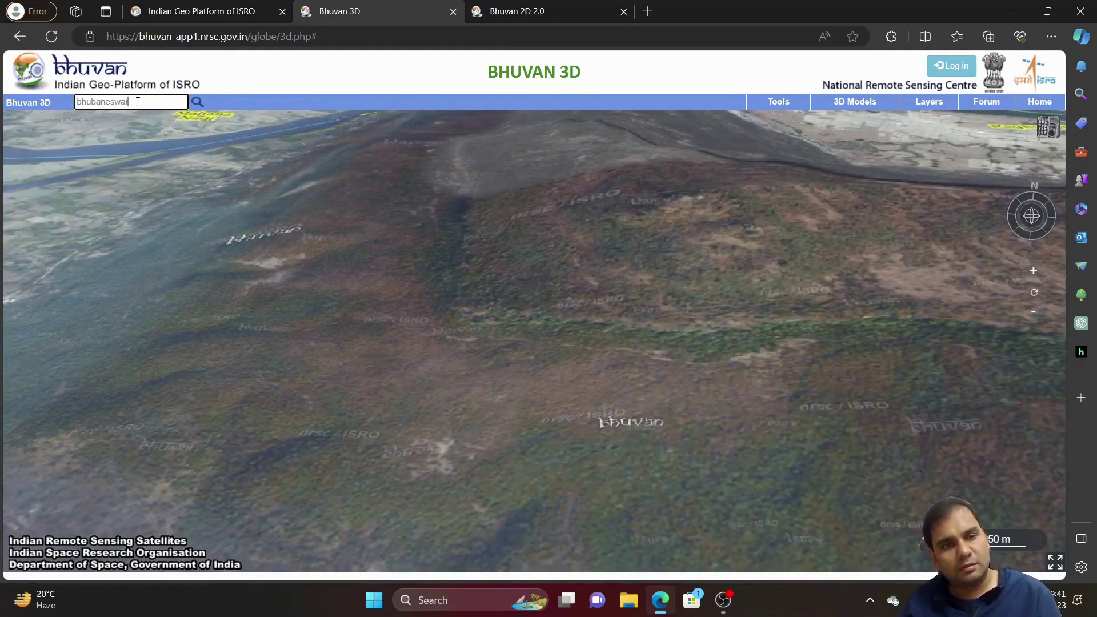
key(Return)
key(ctrl+a)
text(mumbb)
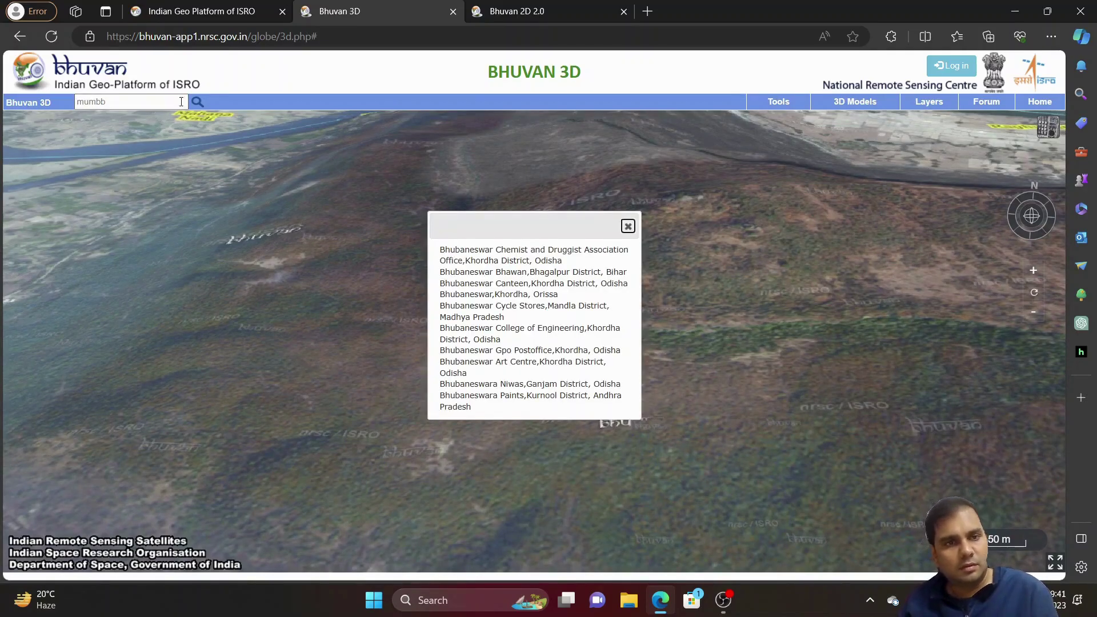
click(513, 258)
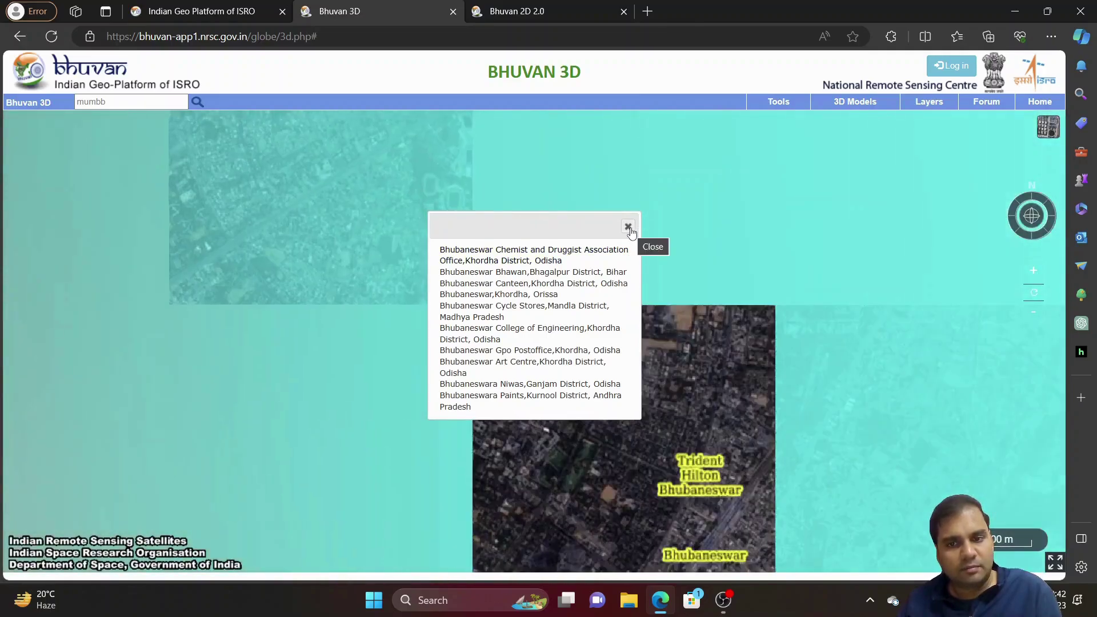
click(628, 226)
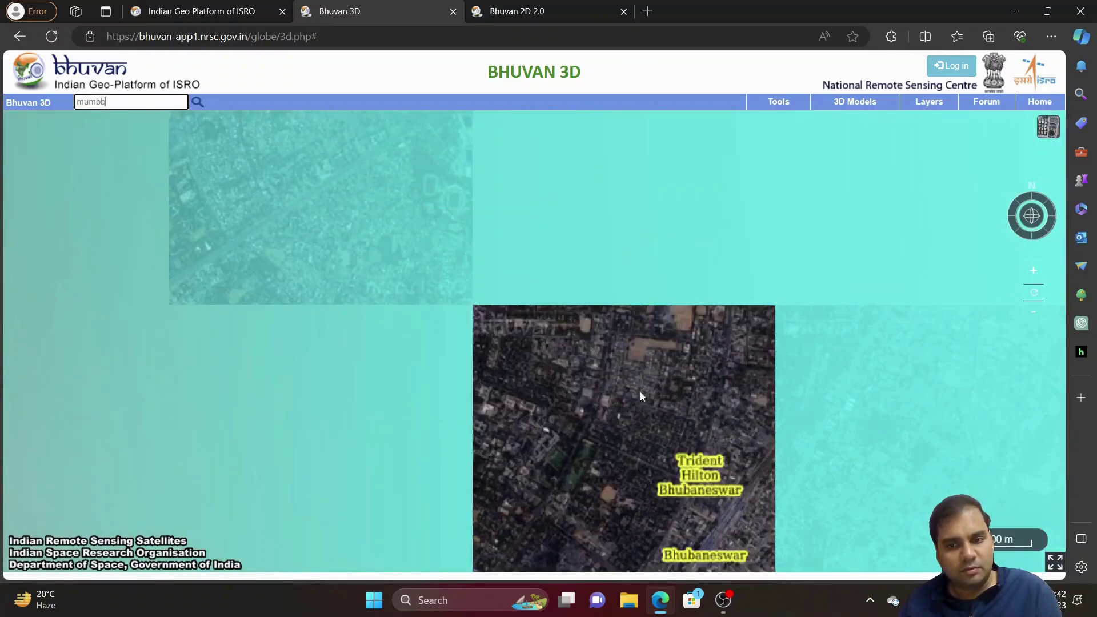
Step: Inspect the Bhubaneswar neighbourhood around the open sandy ground up close in a tilted 3D view
scroll(595, 318, up, 3)
scroll(595, 317, up, 2)
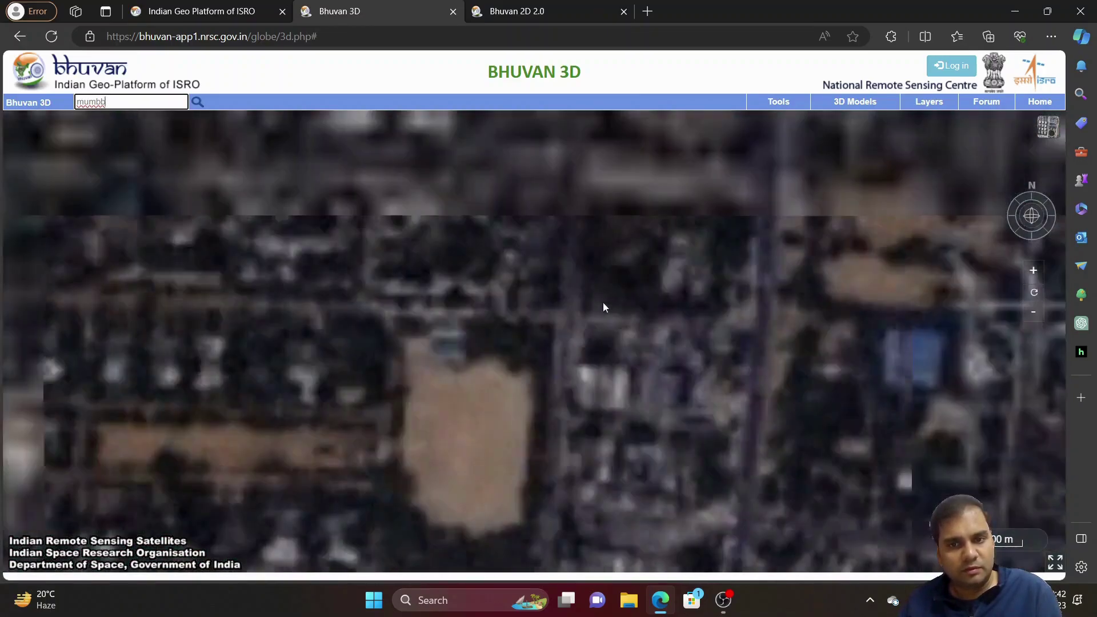
drag(413, 274, 555, 399)
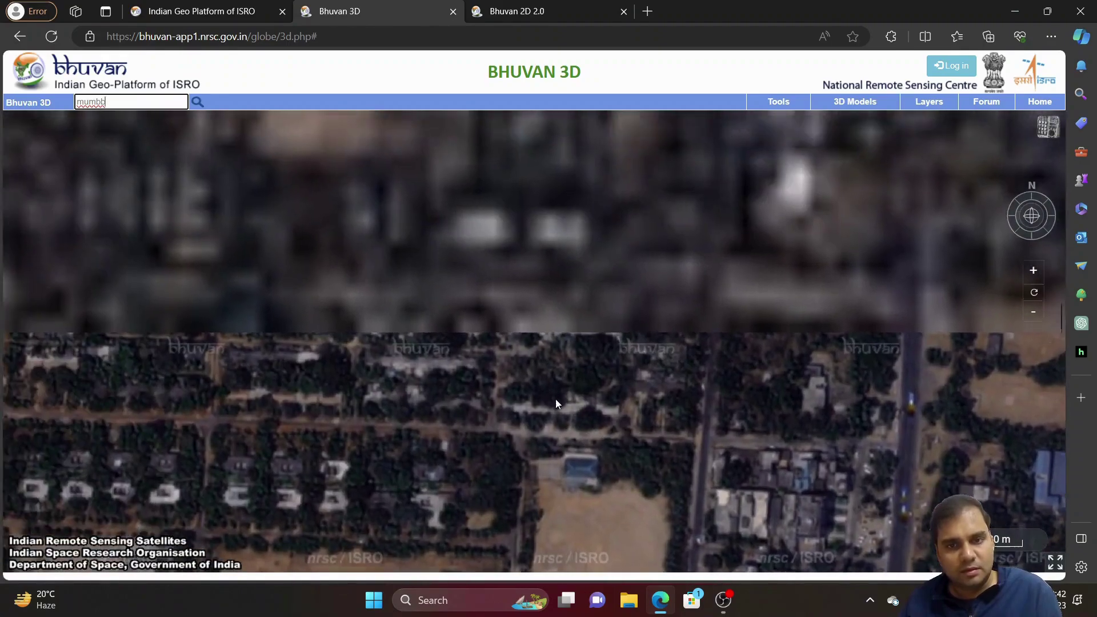
drag(1032, 218, 1030, 216)
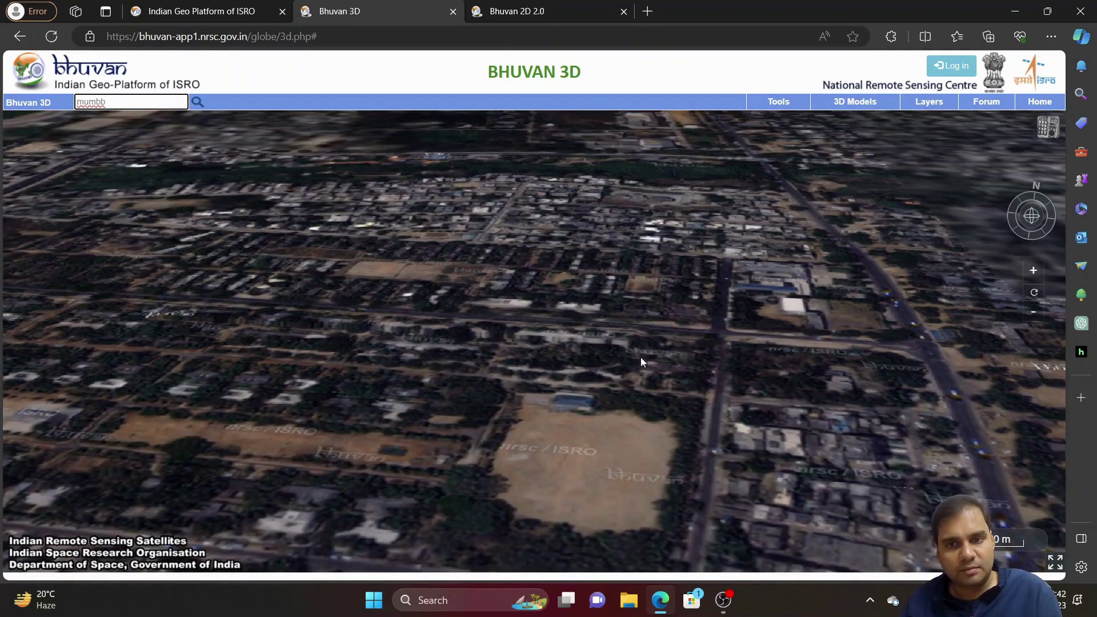
Step: Rotate and widen the tilted 3D view over the Bhubaneswar neighbourhood to survey the surrounding city
drag(642, 363, 629, 240)
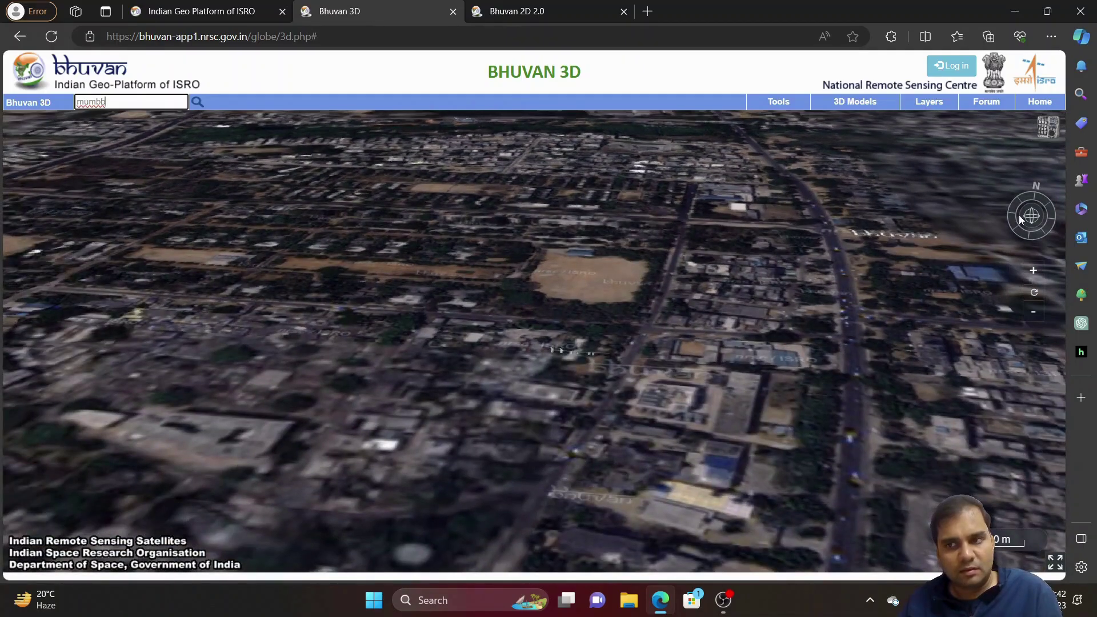
drag(1021, 220, 894, 308)
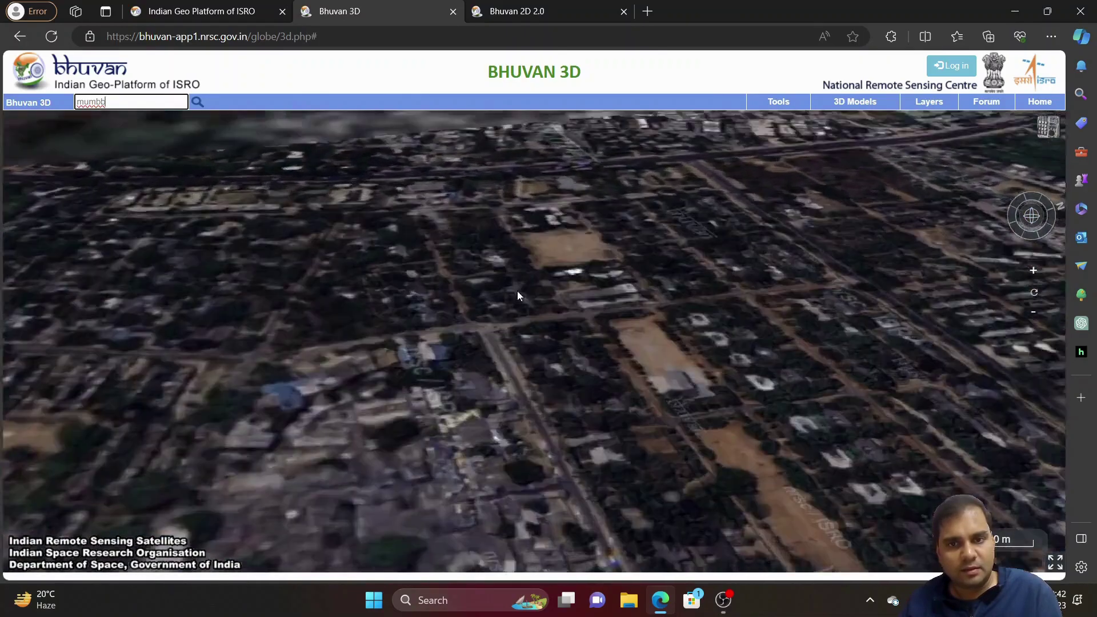
drag(517, 295, 514, 341)
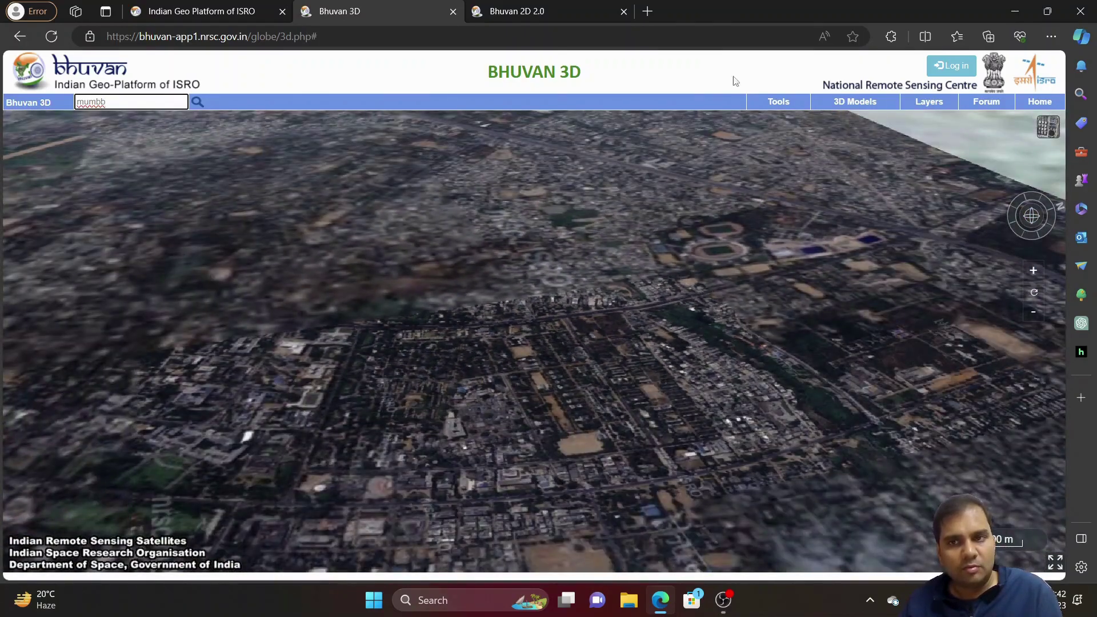
Step: Bring up the Add Layer options, review the supported layer types and close the dialog
mouse_move(773, 103)
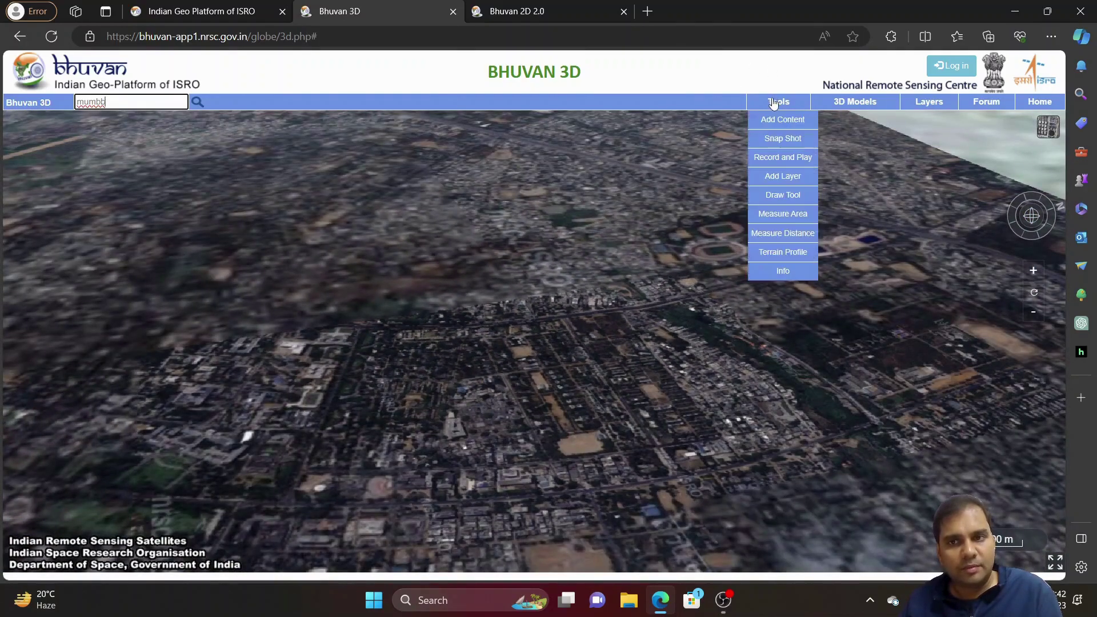
click(782, 176)
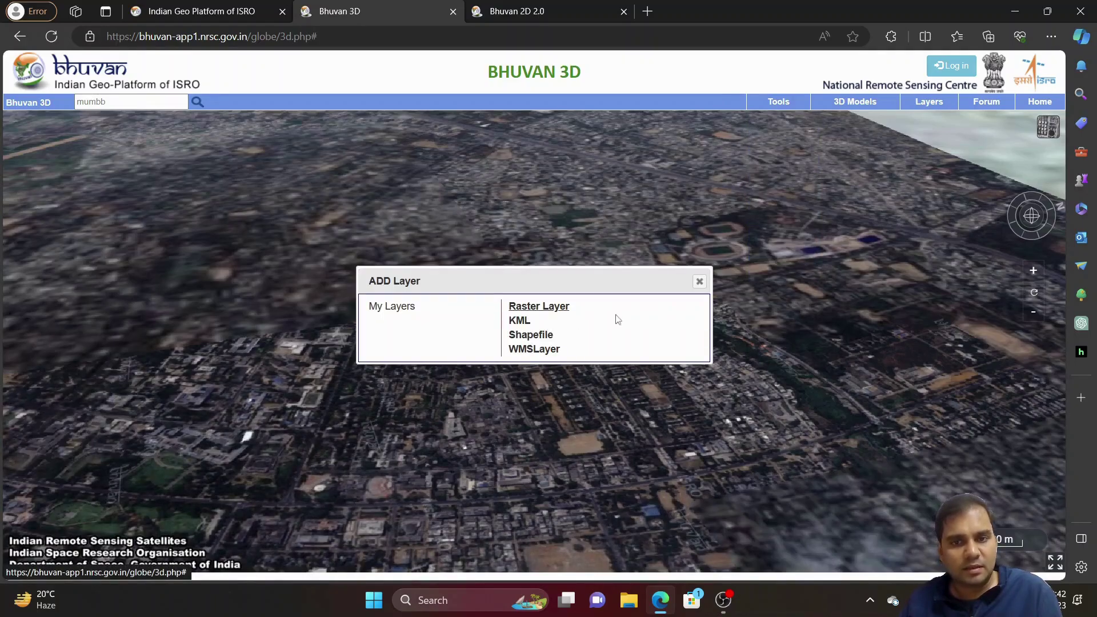
click(698, 281)
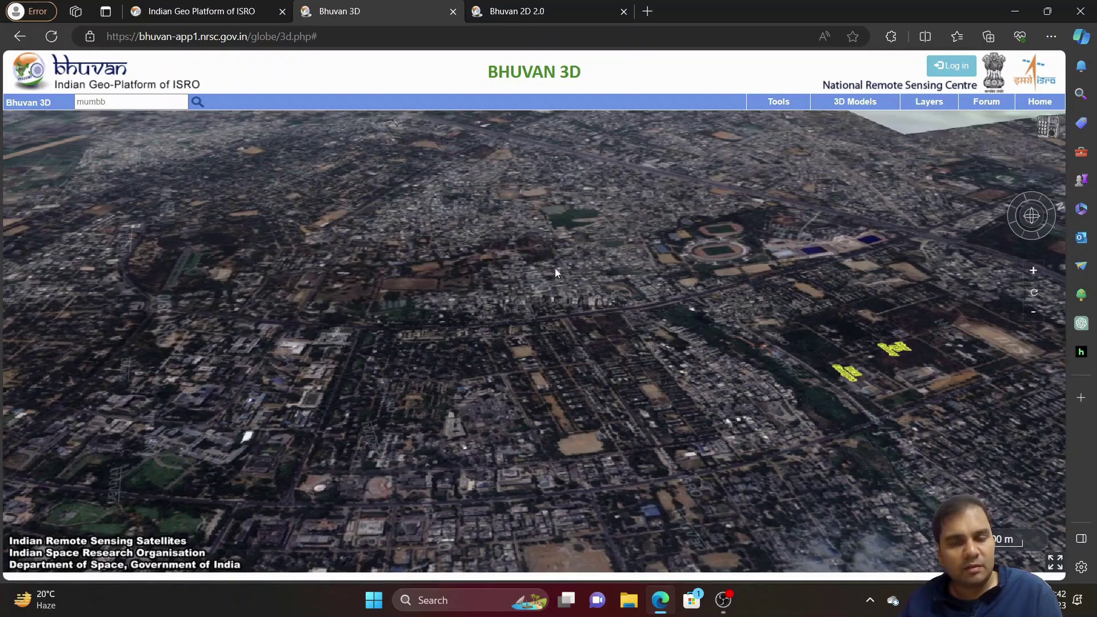
Step: Turn on the Infrastructure (Road & Rail) layer and show the roads around Bhubaneswar's airport in a tilted, rotated view
drag(1034, 220, 1037, 211)
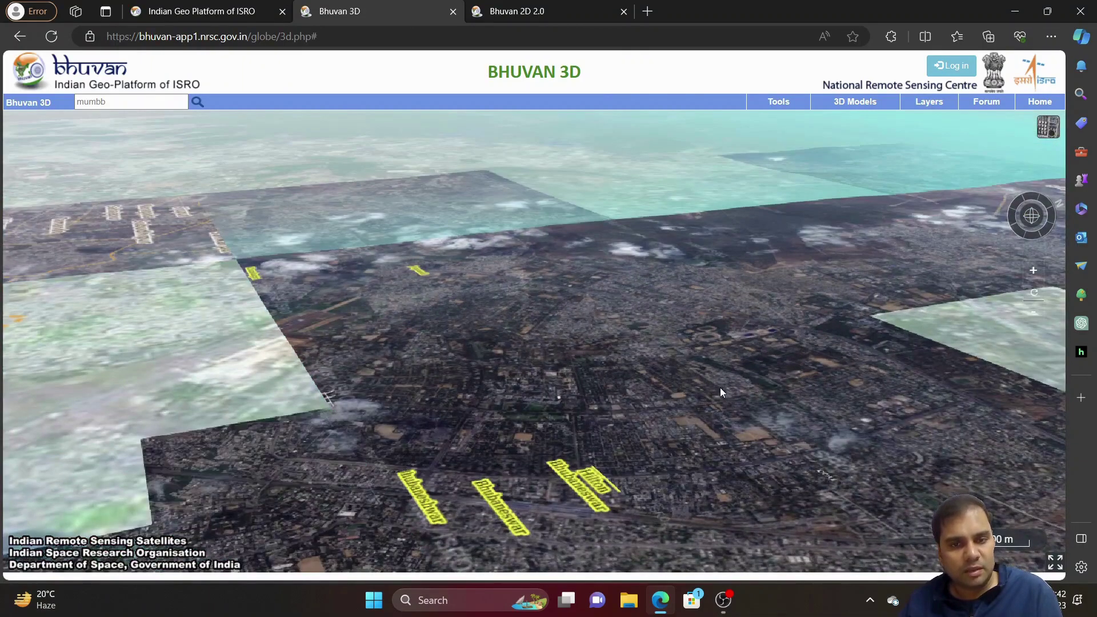
drag(392, 416, 591, 494)
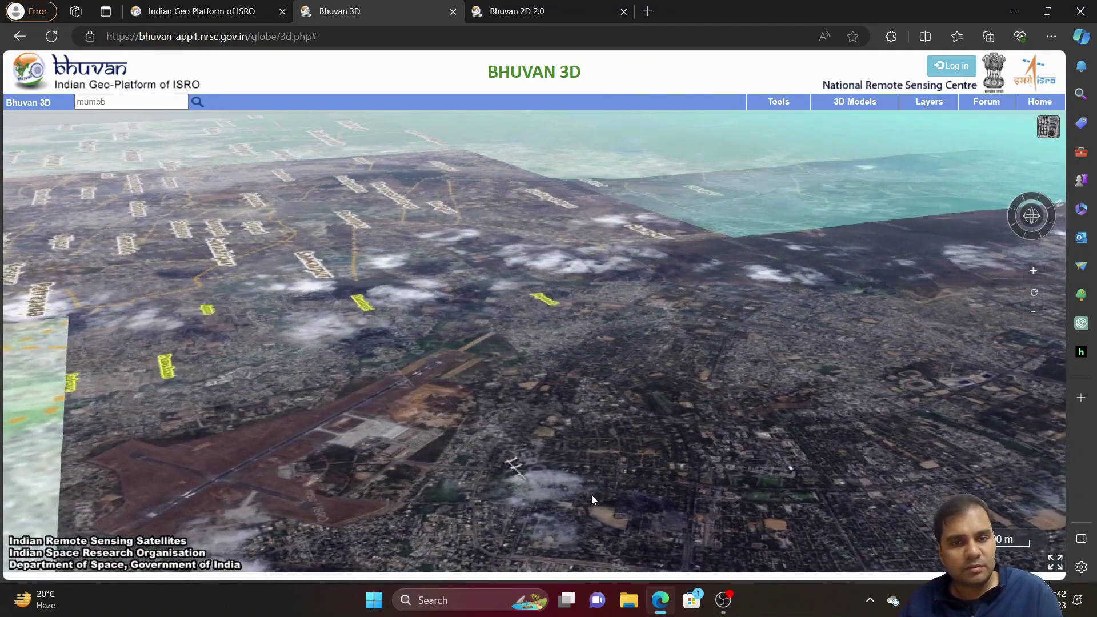
click(922, 103)
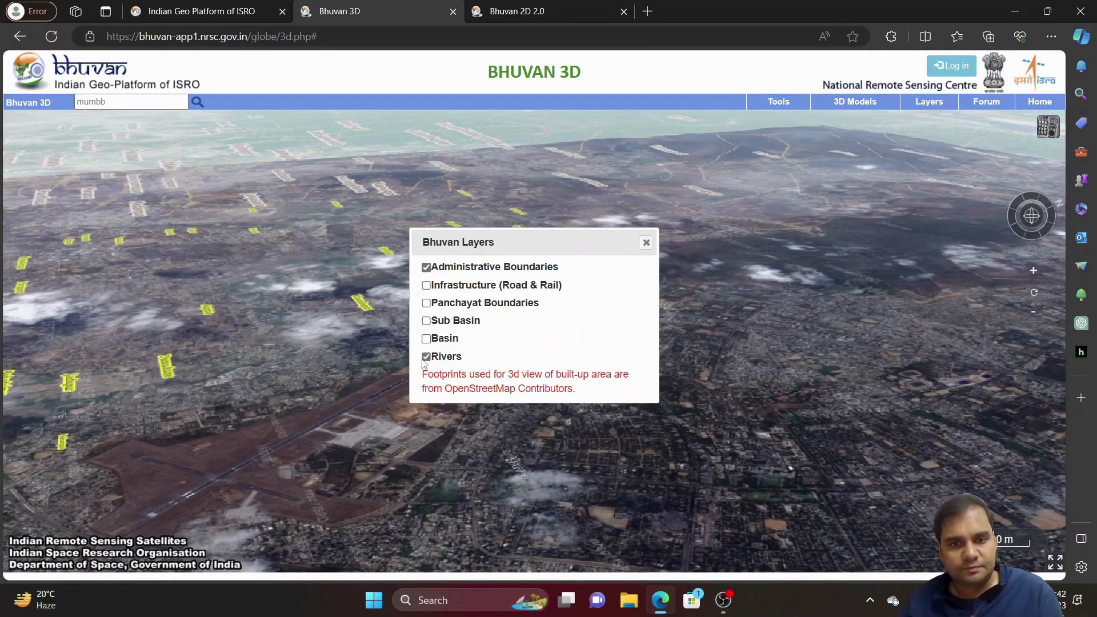
click(426, 285)
click(646, 242)
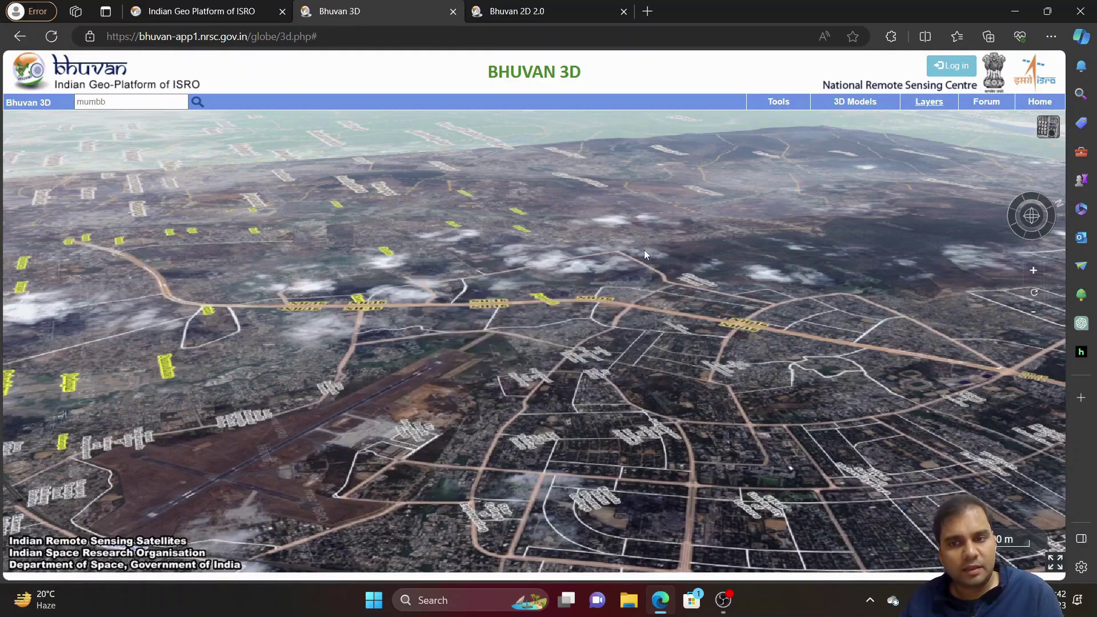
drag(1046, 214, 1055, 220)
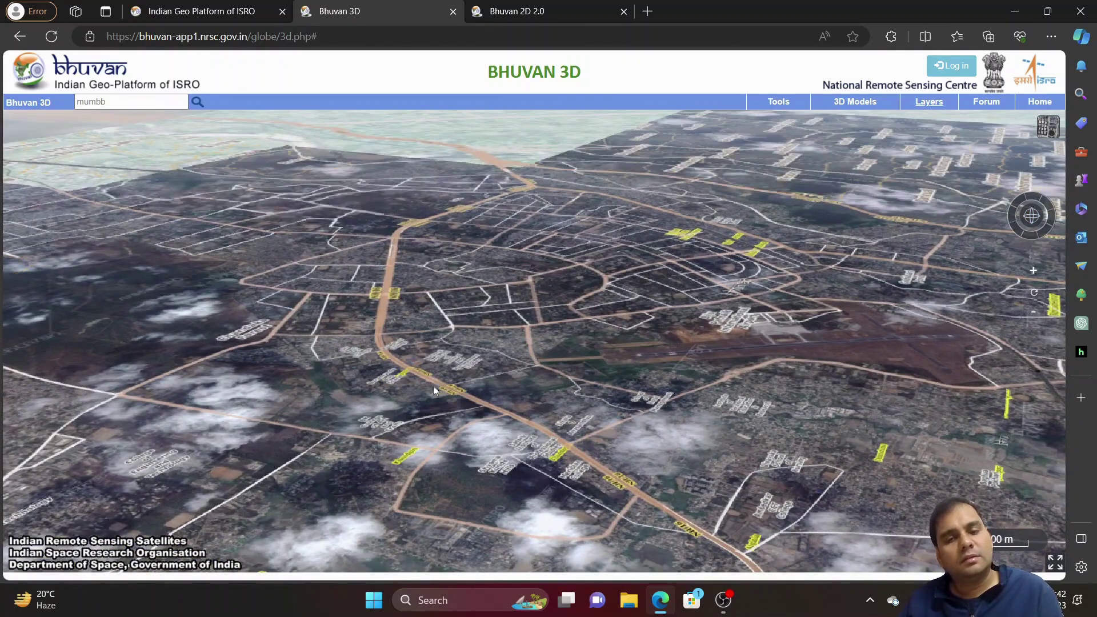
Step: Open the Bhuvan Discussion Forum and look through its list of sub-forums
click(994, 103)
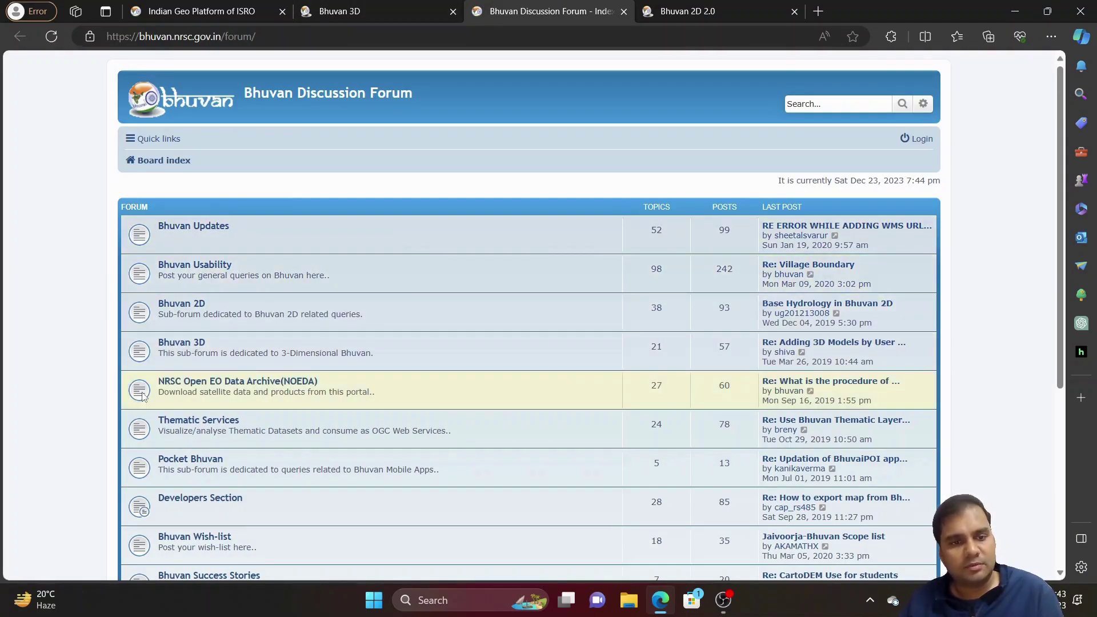
scroll(34, 514, down, 4)
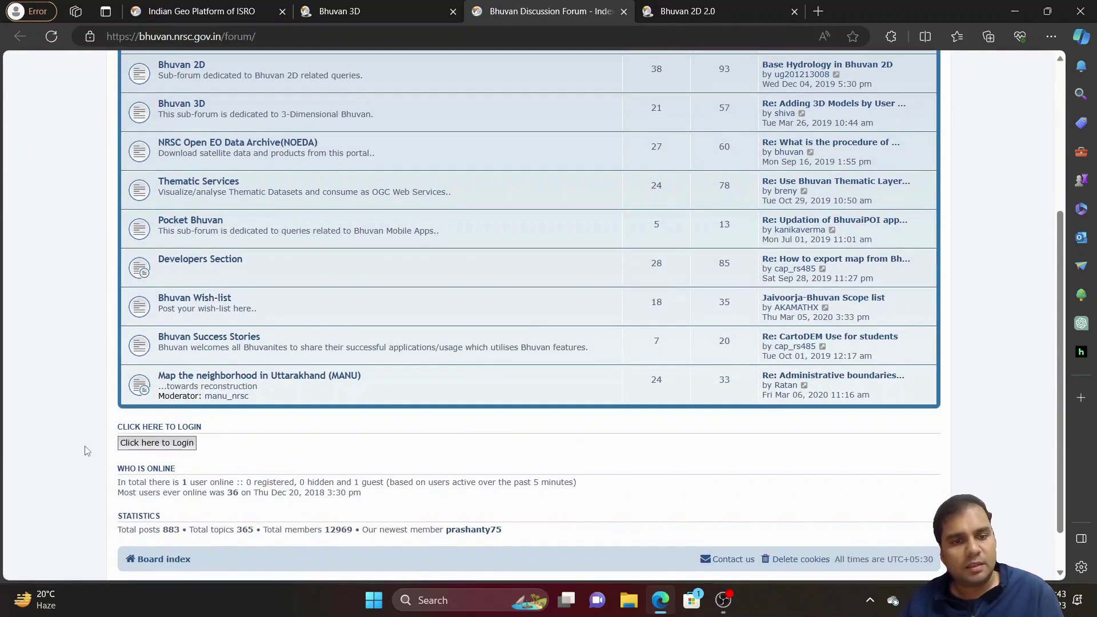
scroll(86, 446, down, 1)
scroll(86, 446, up, 2)
scroll(86, 447, up, 3)
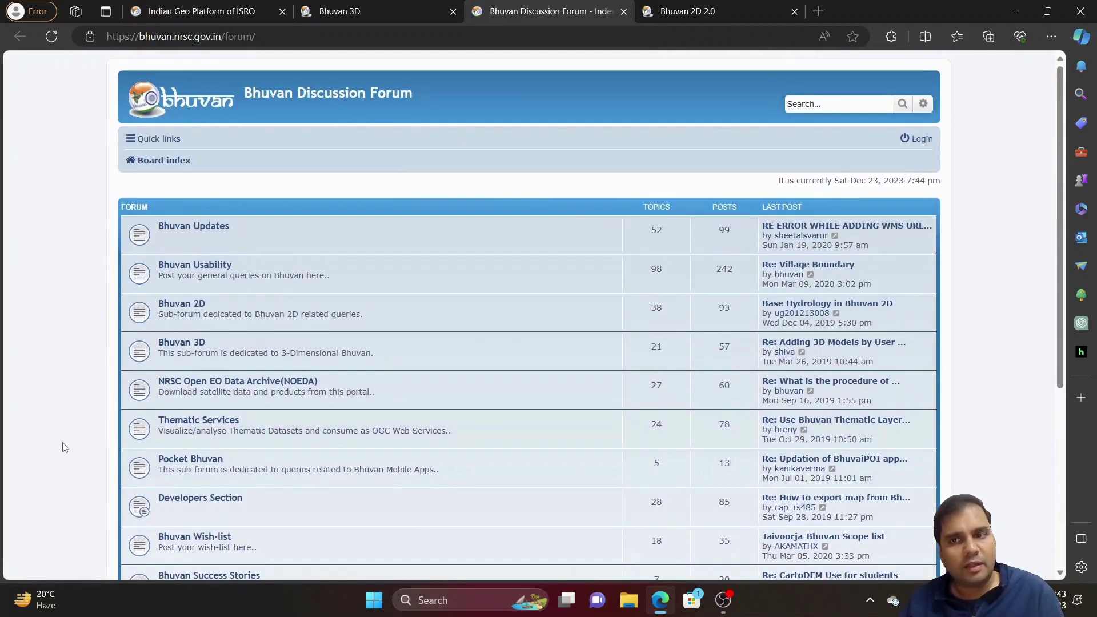
Step: Return to Bhuvan 3D and select Nagpur, Maharastra as the city for 3D models
click(399, 10)
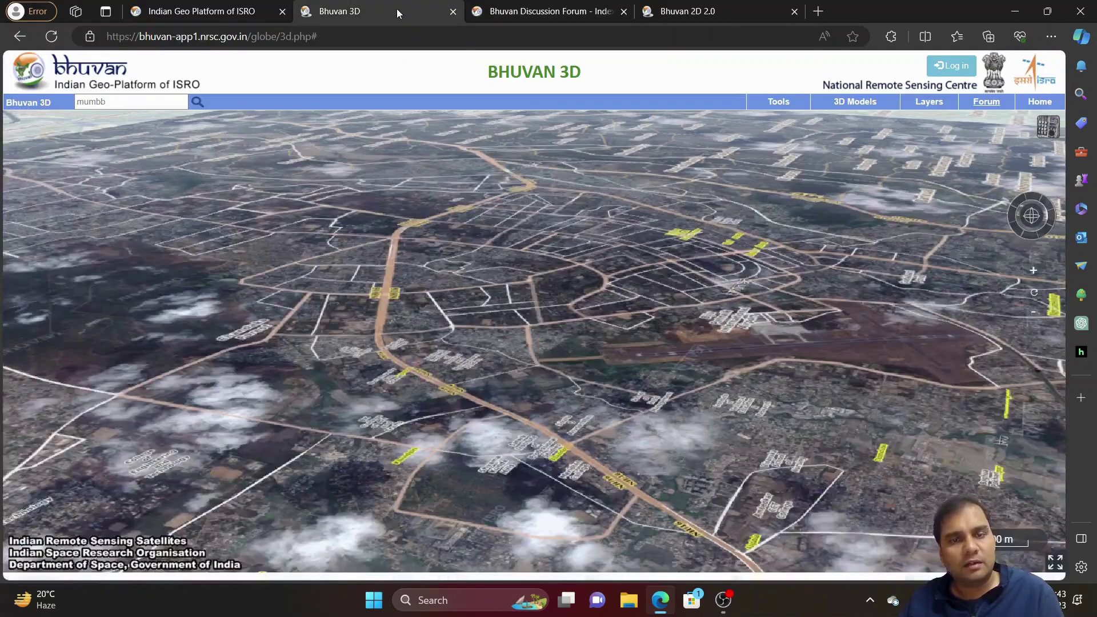
click(1032, 218)
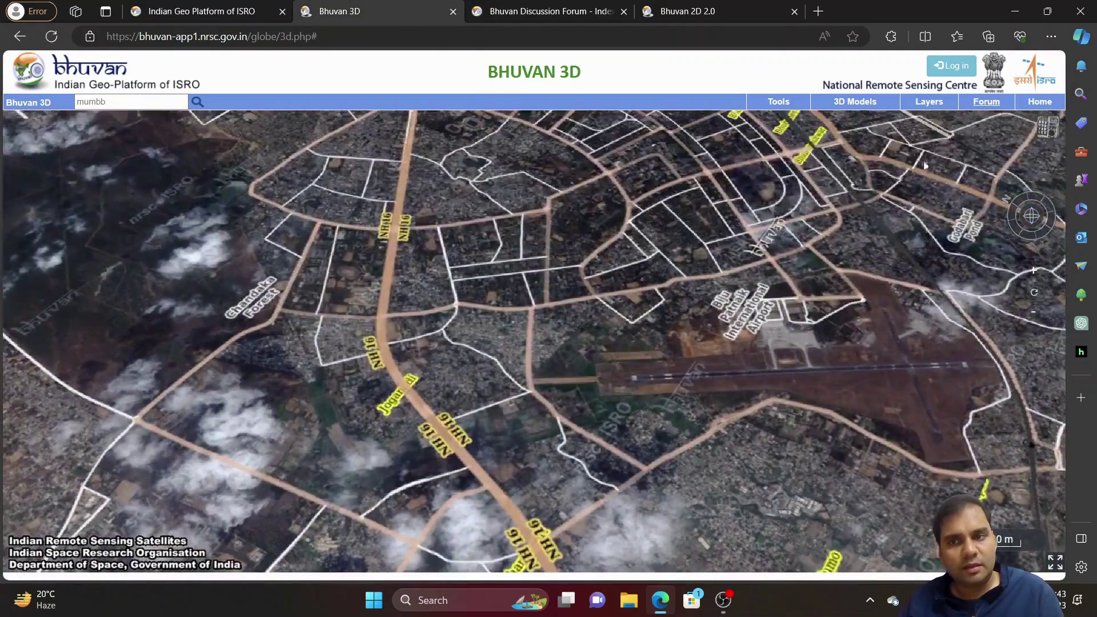
click(841, 104)
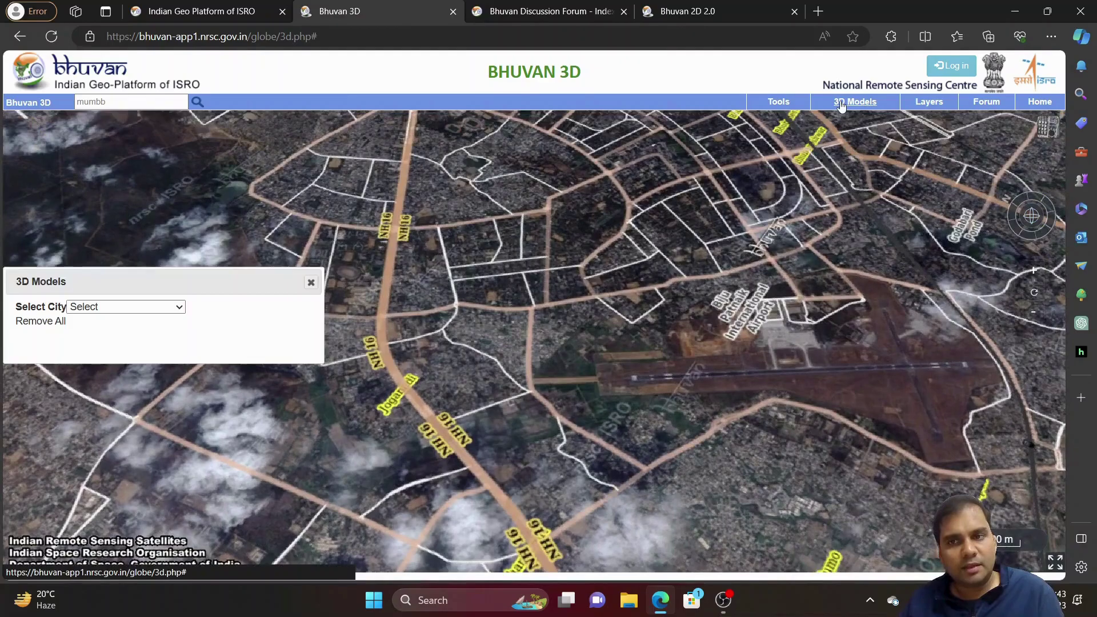
click(158, 308)
click(157, 375)
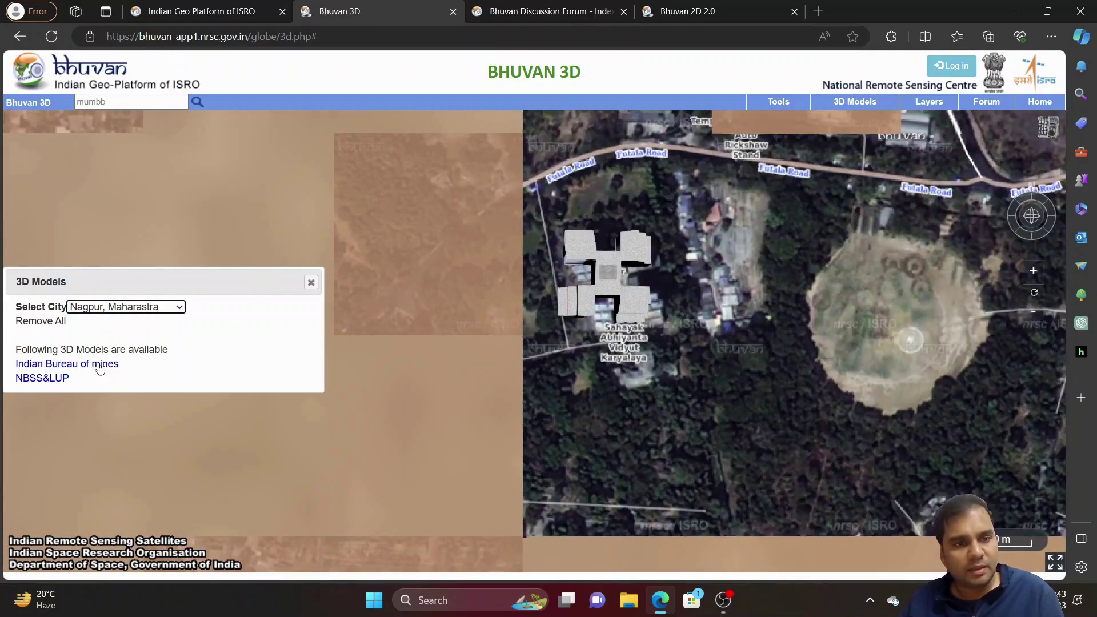
Step: Go to the Indian Bureau of mines model in Nagpur and show the building in a tilted view
scroll(590, 329, up, 5)
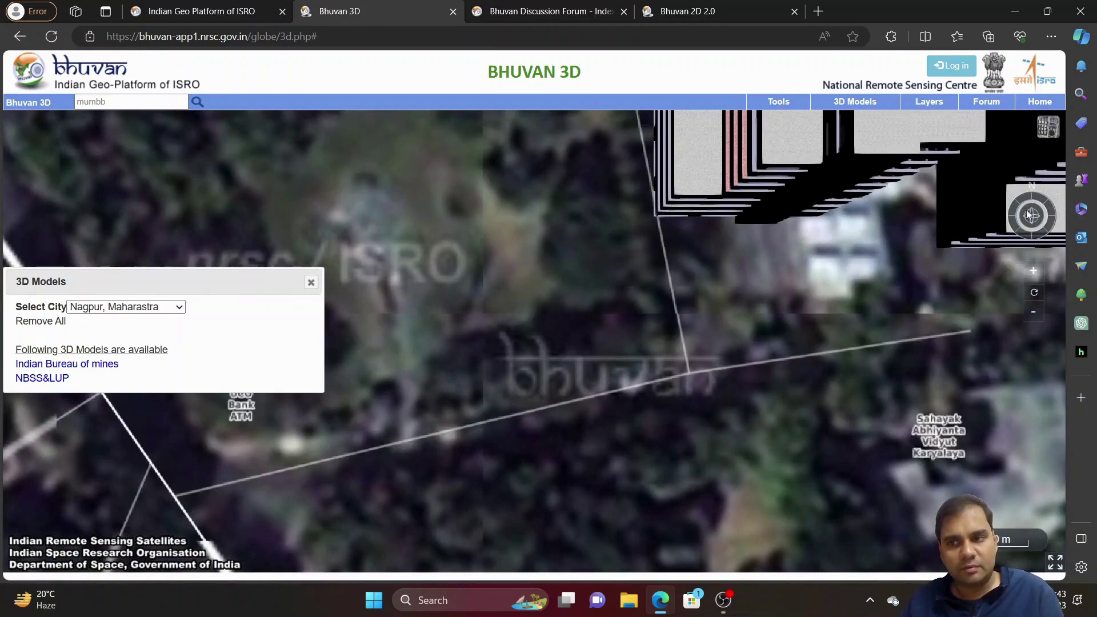
drag(1030, 188, 1034, 234)
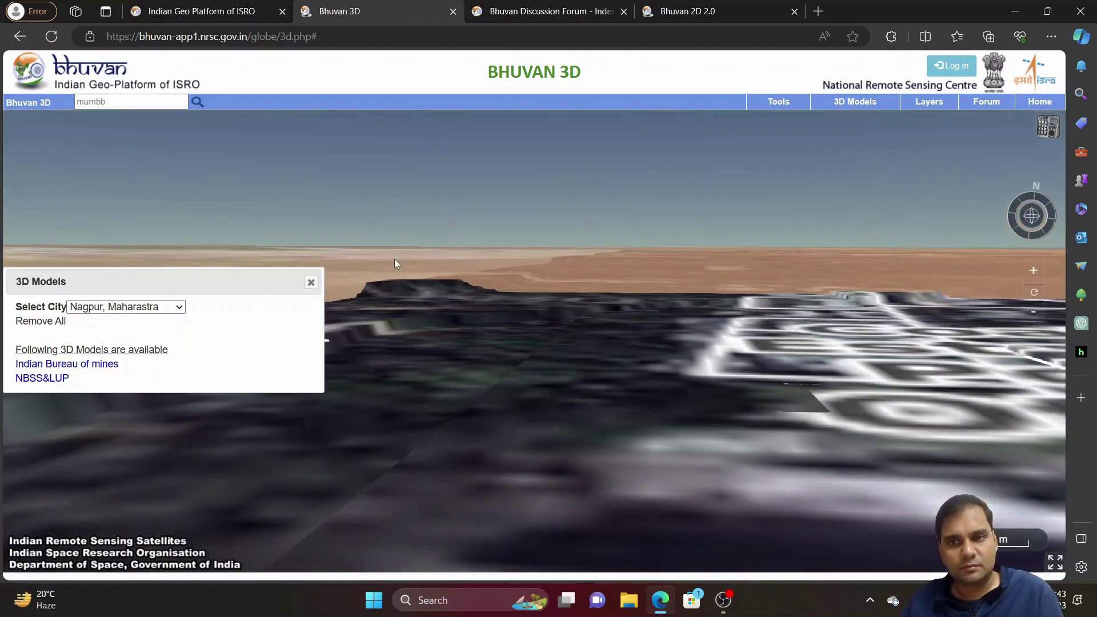
click(103, 364)
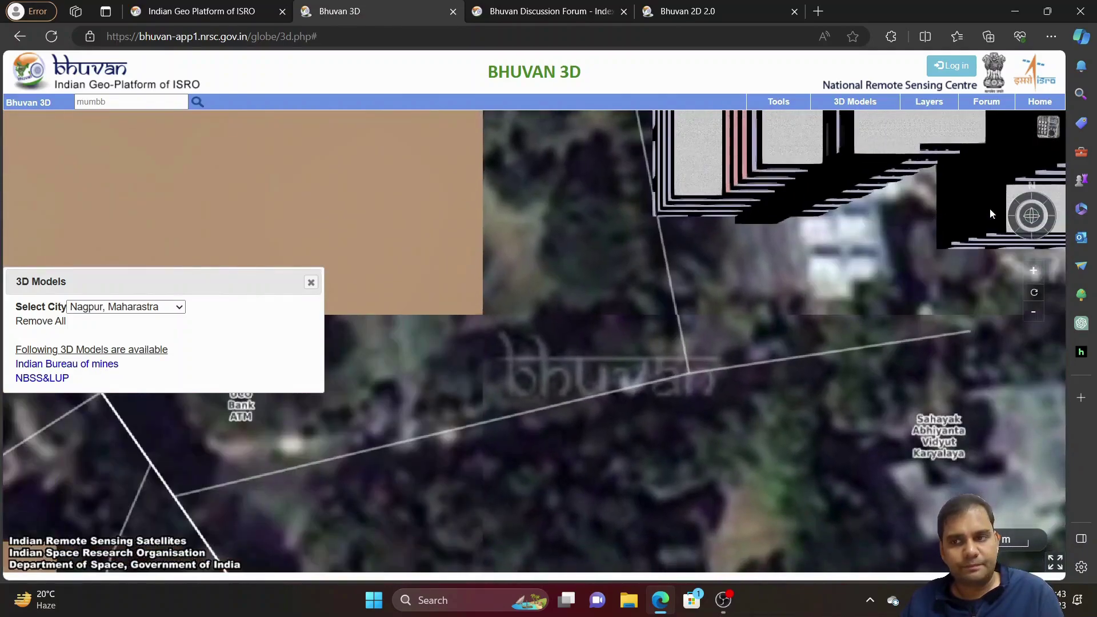
drag(1036, 212, 770, 368)
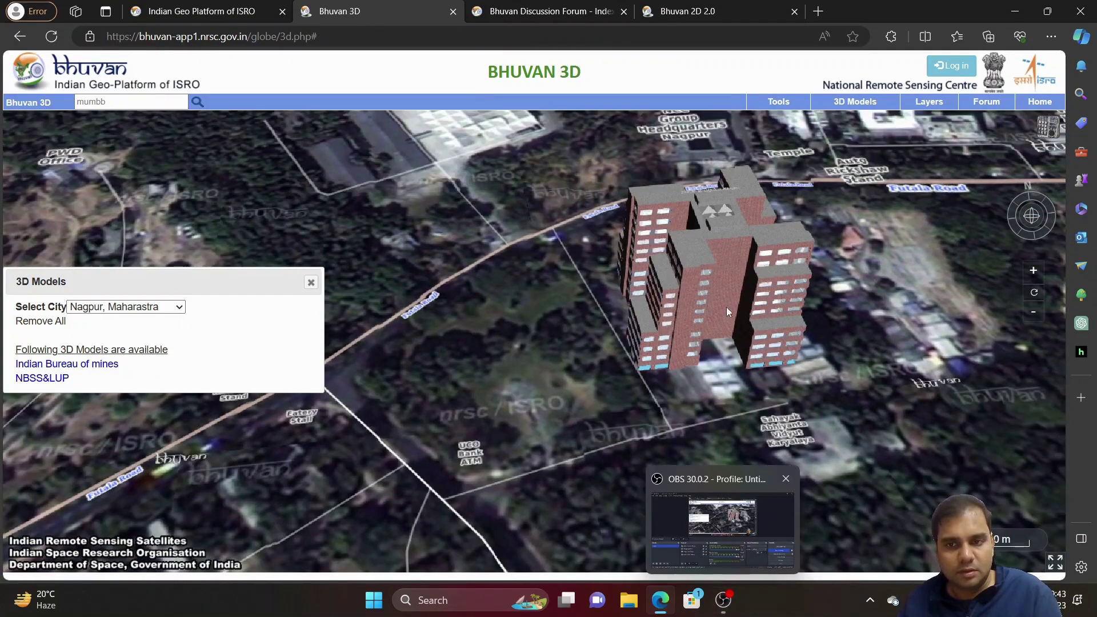
Step: Glance at the 2D map, return to the Bhuvan home page and look through its application sectors and services
click(693, 11)
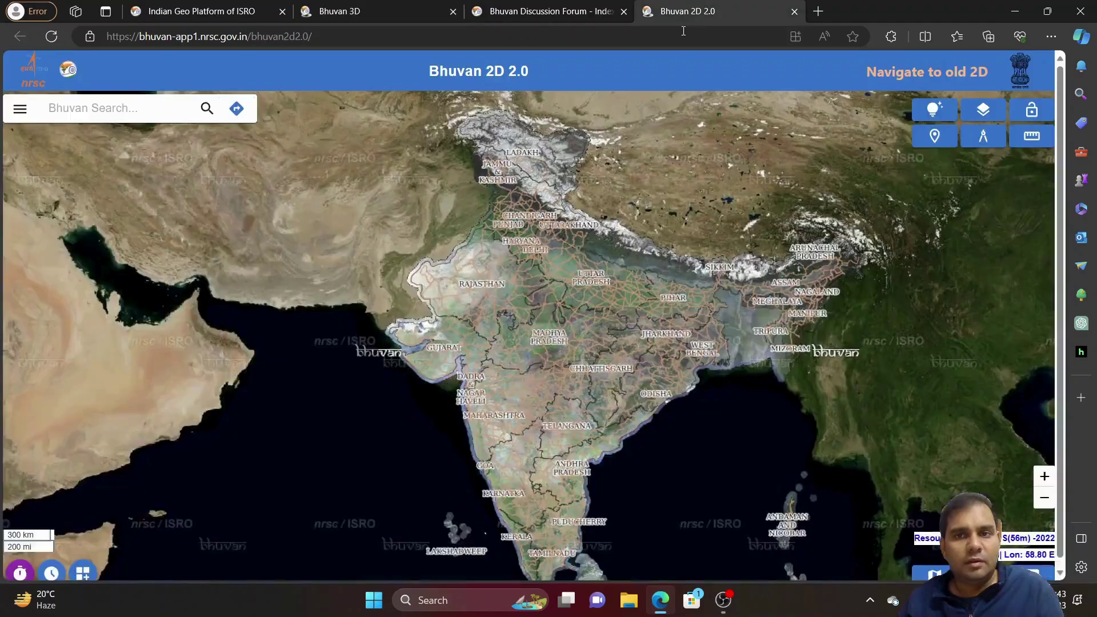
click(273, 9)
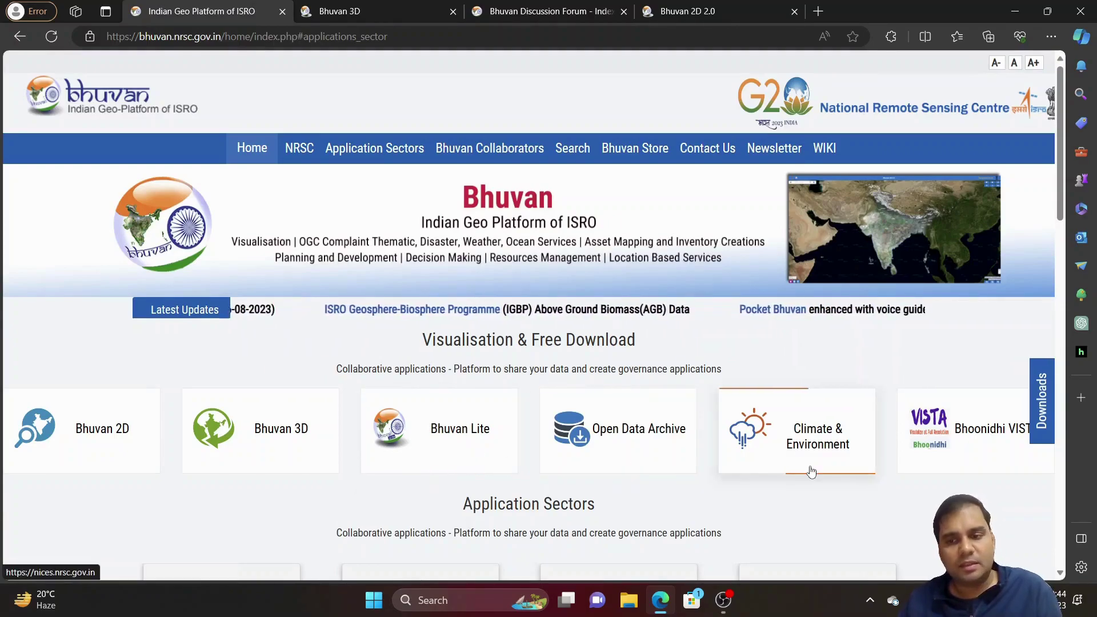
scroll(794, 457, down, 6)
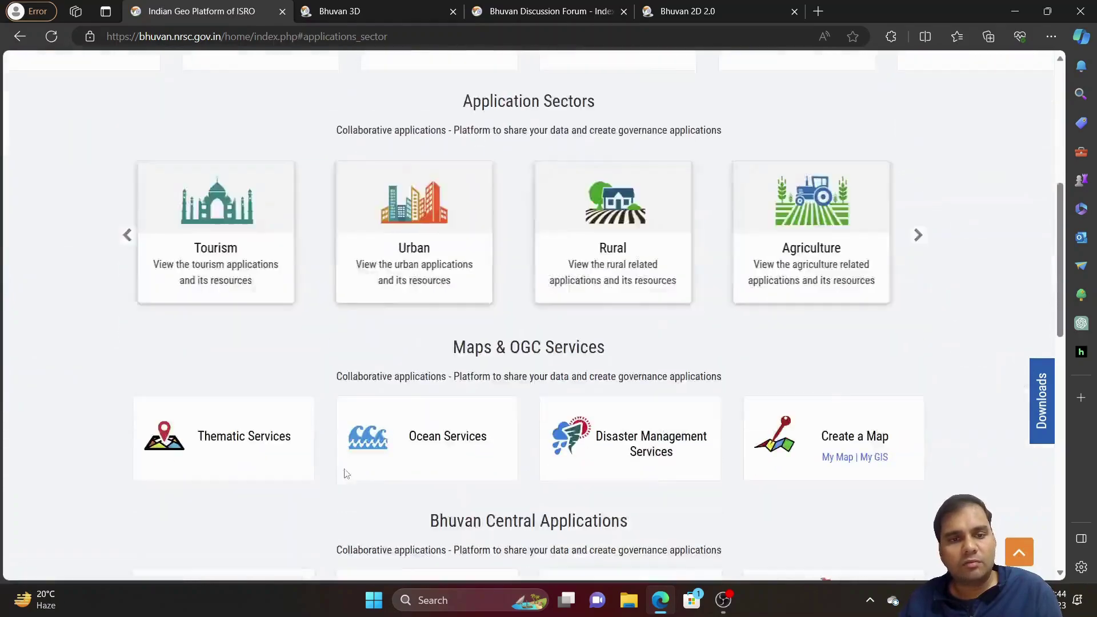
scroll(314, 468, down, 4)
scroll(283, 461, up, 10)
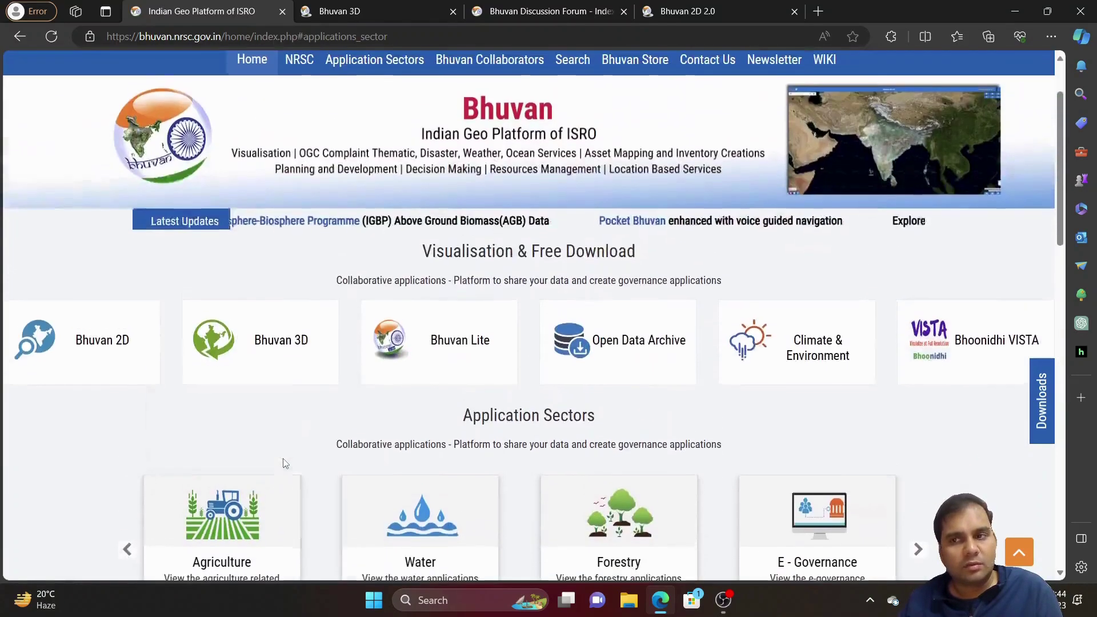
scroll(283, 462, up, 2)
Step: Open the NRSC website from the Bhuvan home page and view the services it lists
click(300, 150)
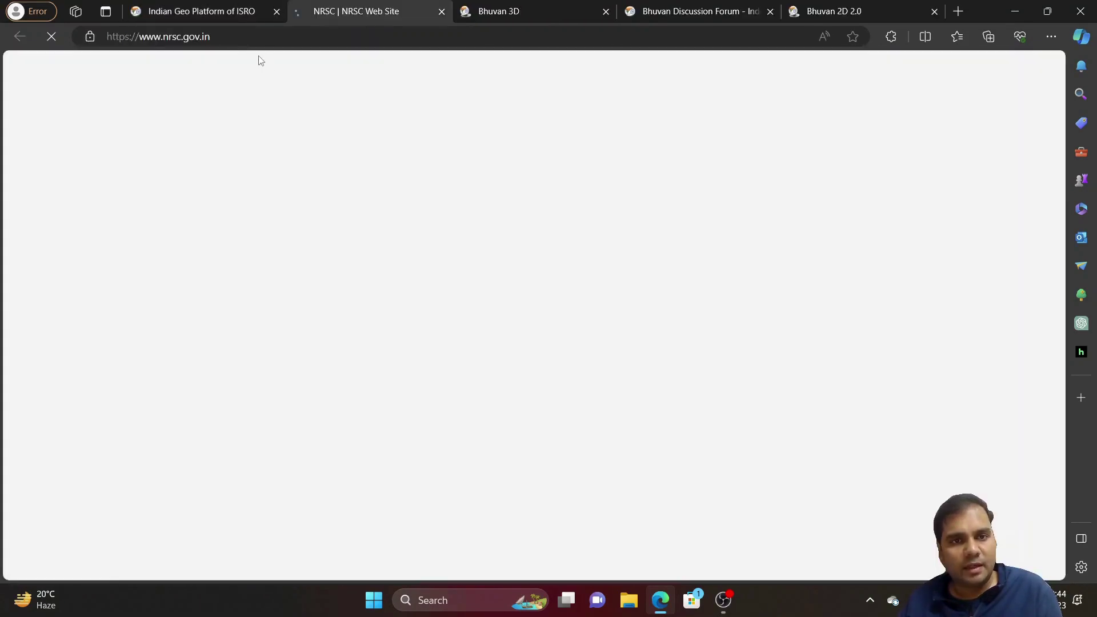
click(237, 12)
click(354, 11)
mouse_move(374, 213)
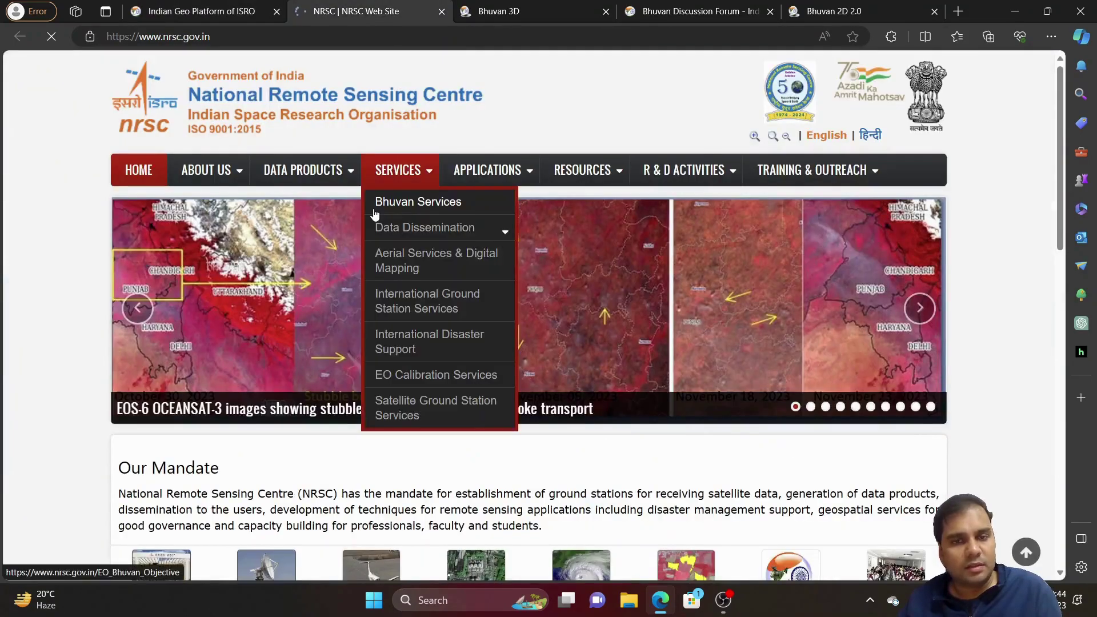
Step: Open Thematic Services from the Bhuvan home page and review the available themes without choosing one
click(151, 8)
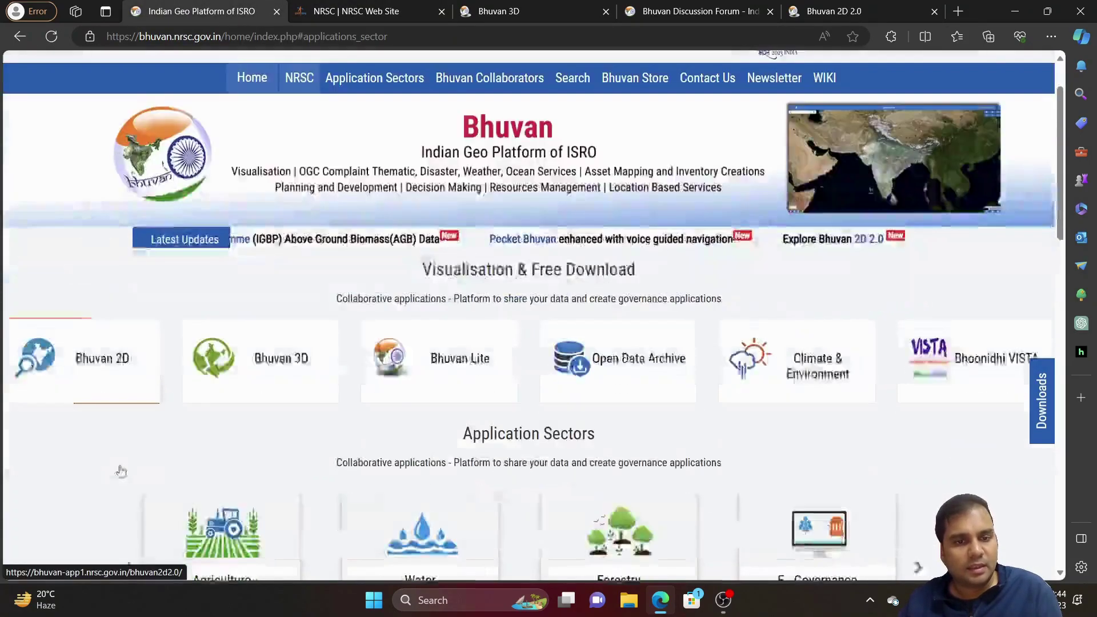
scroll(121, 471, down, 5)
click(216, 455)
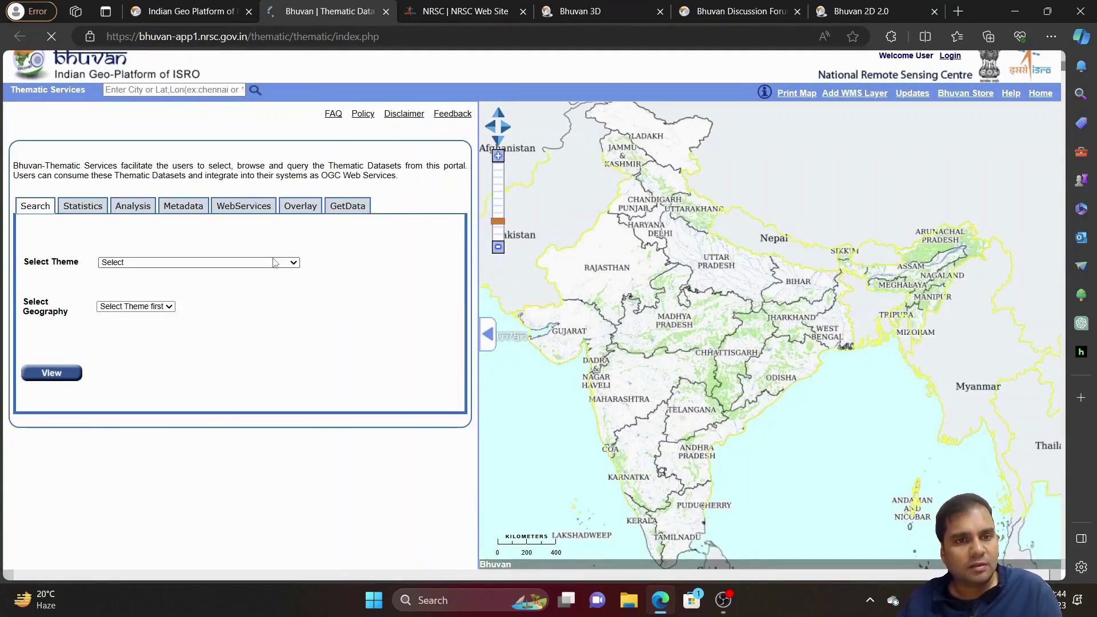
click(273, 263)
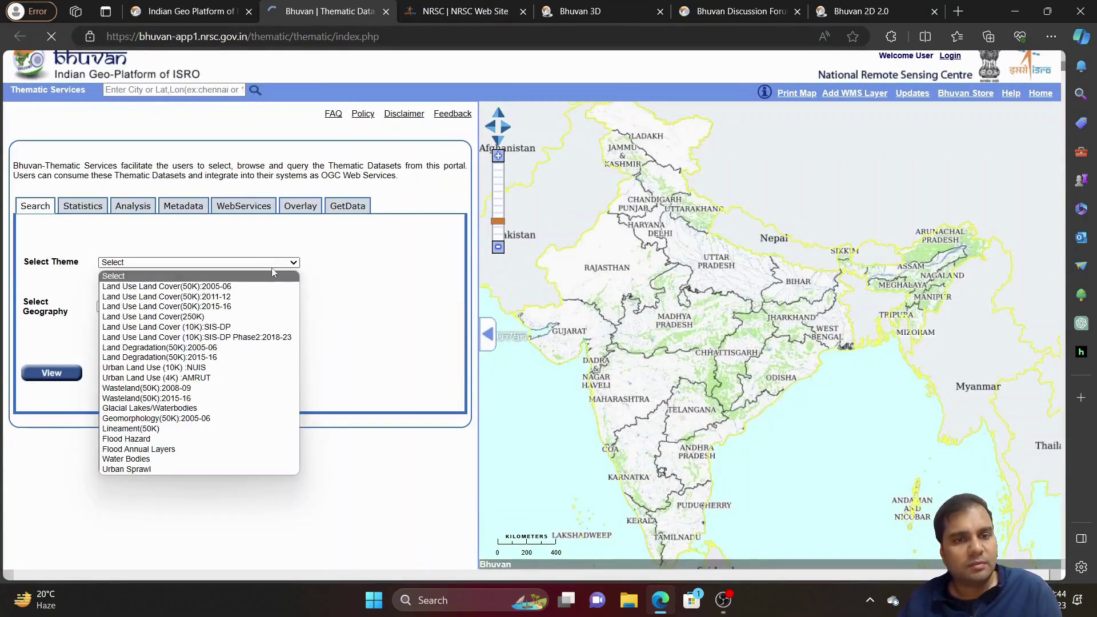
click(326, 350)
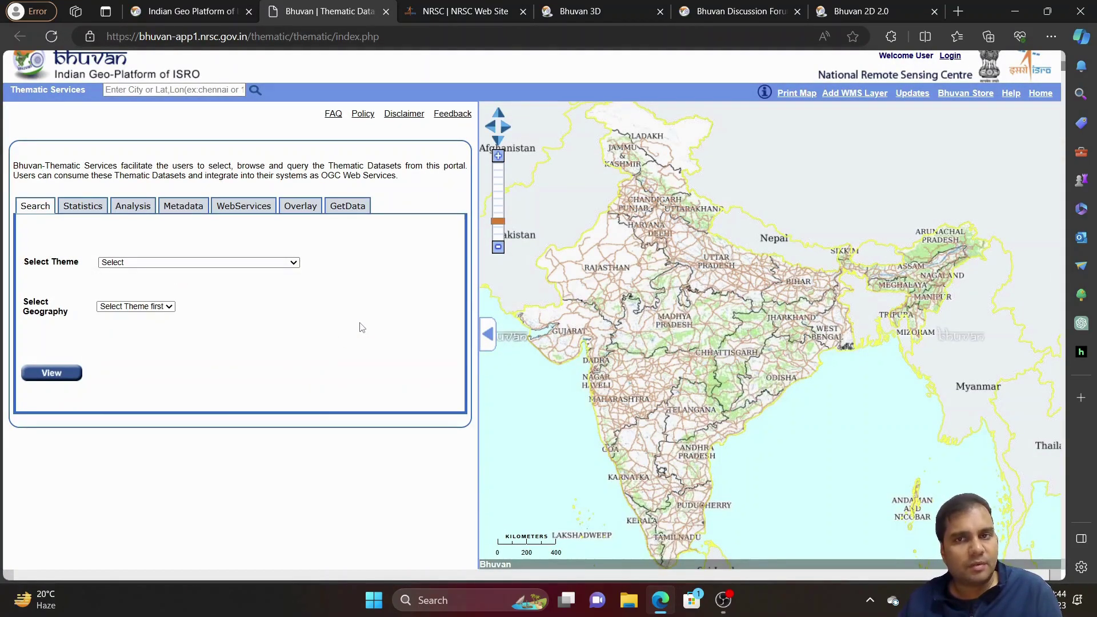
Step: Revisit the Bhuvan home page, the 2D map of India and the 3D Nagpur scene, widening the latter to its surroundings
click(206, 12)
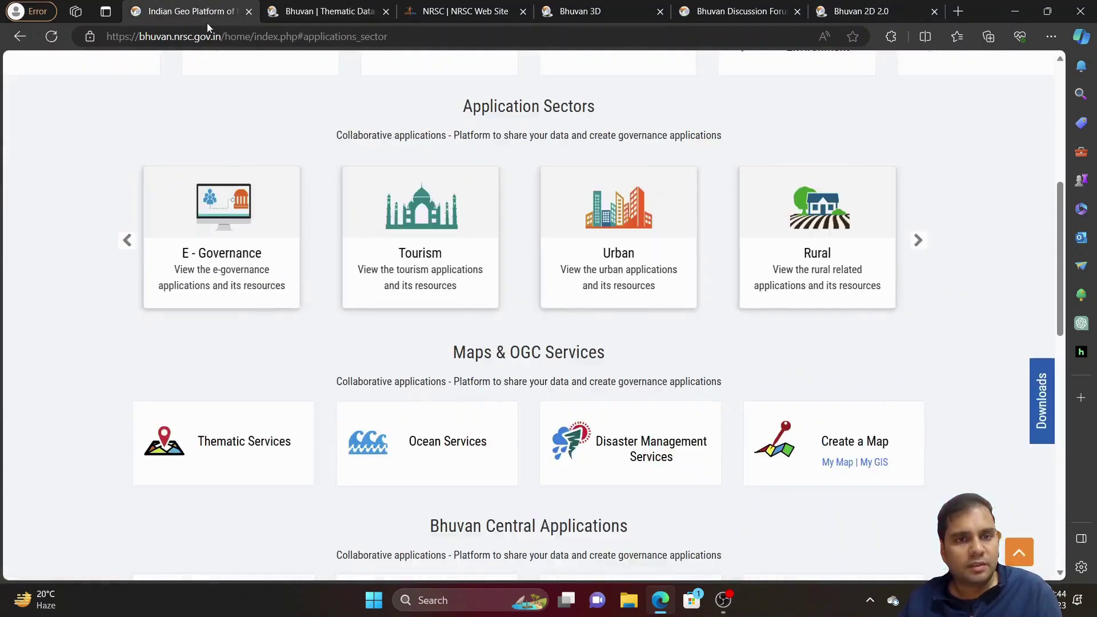
scroll(245, 312, up, 7)
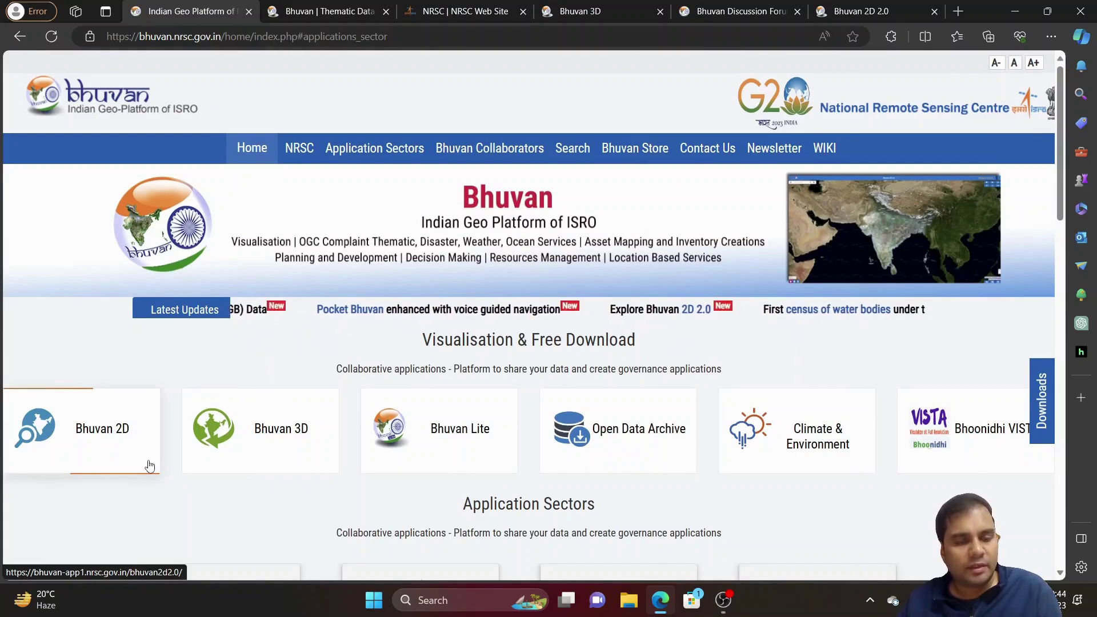
click(851, 8)
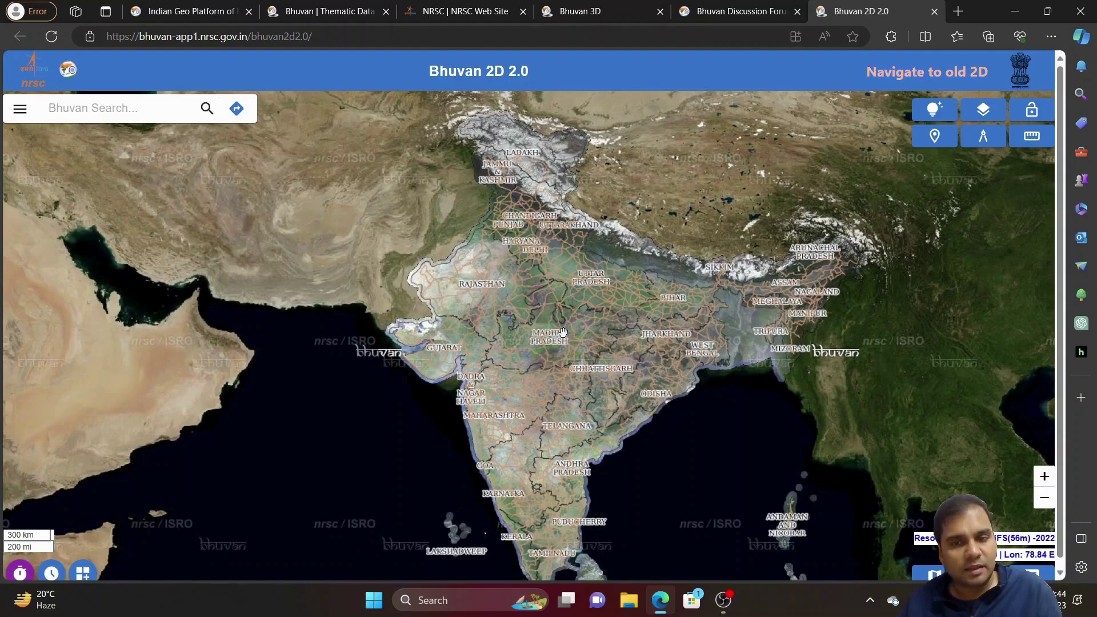
click(612, 5)
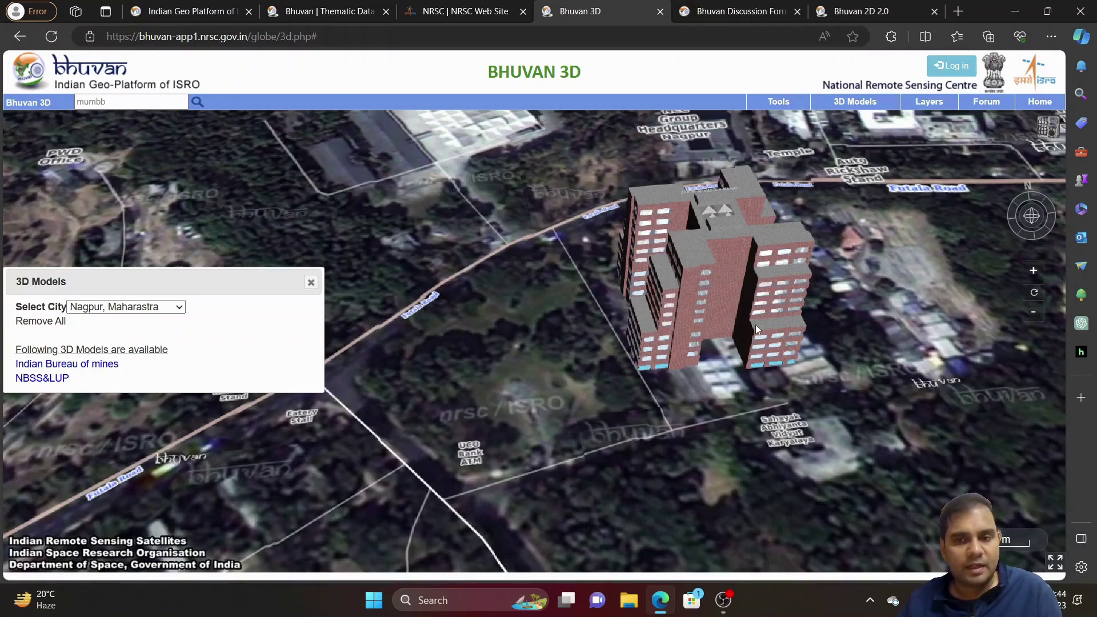
scroll(755, 324, down, 5)
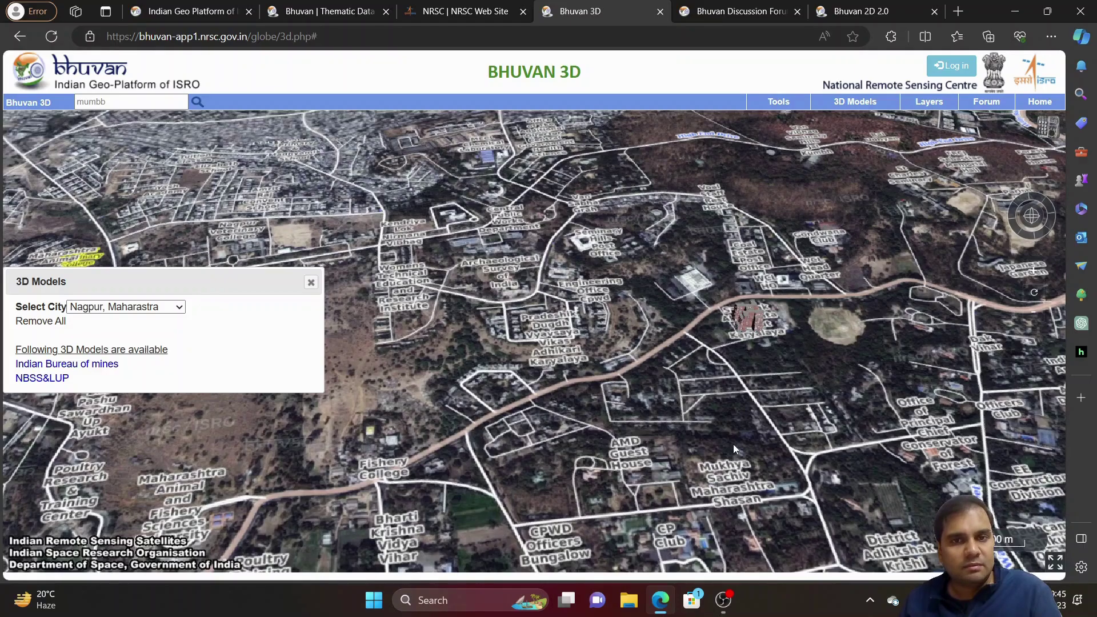
click(179, 11)
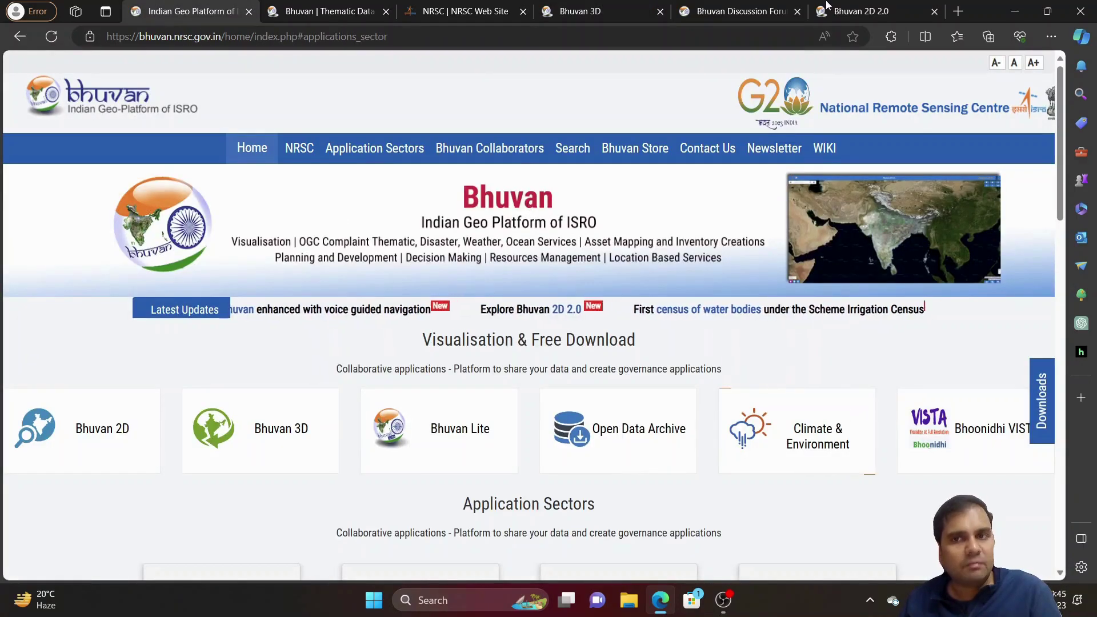
click(846, 10)
click(583, 5)
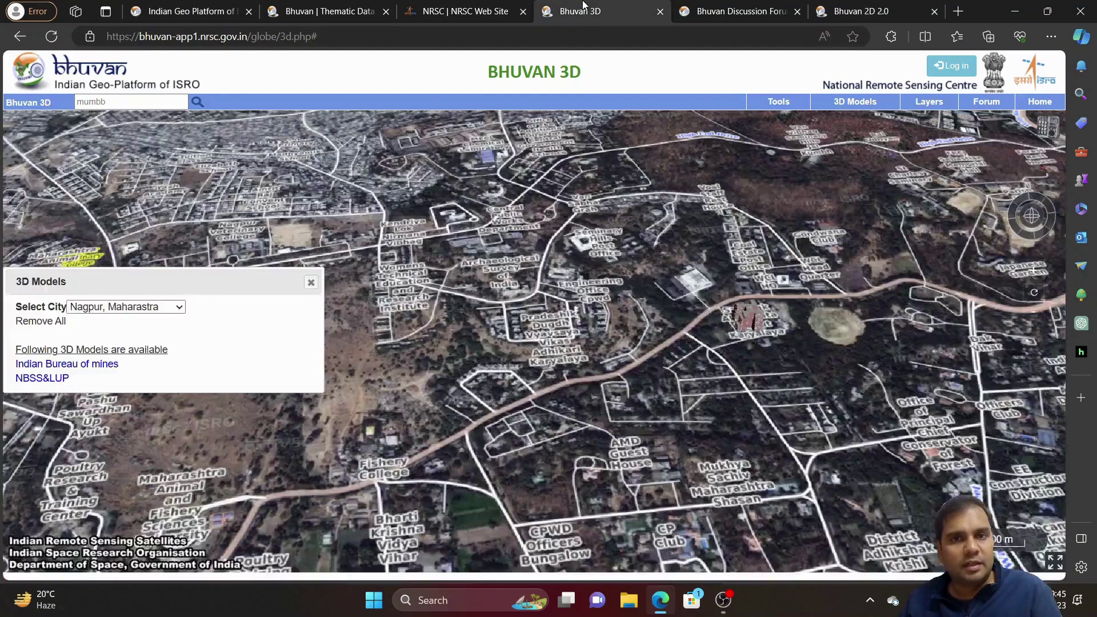